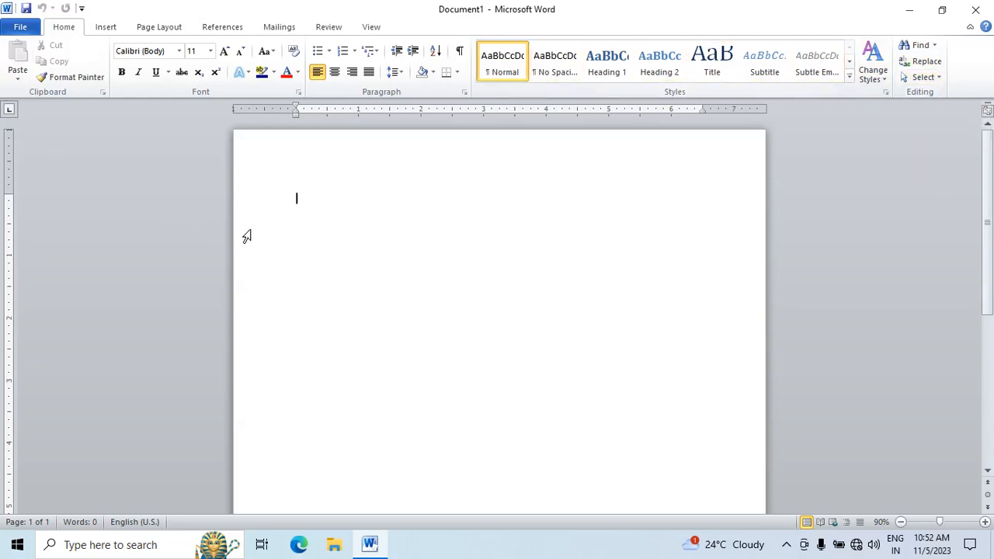
Step: Fill the blank document with sample paragraphs generated by =rand()
scroll(248, 230, up, 4)
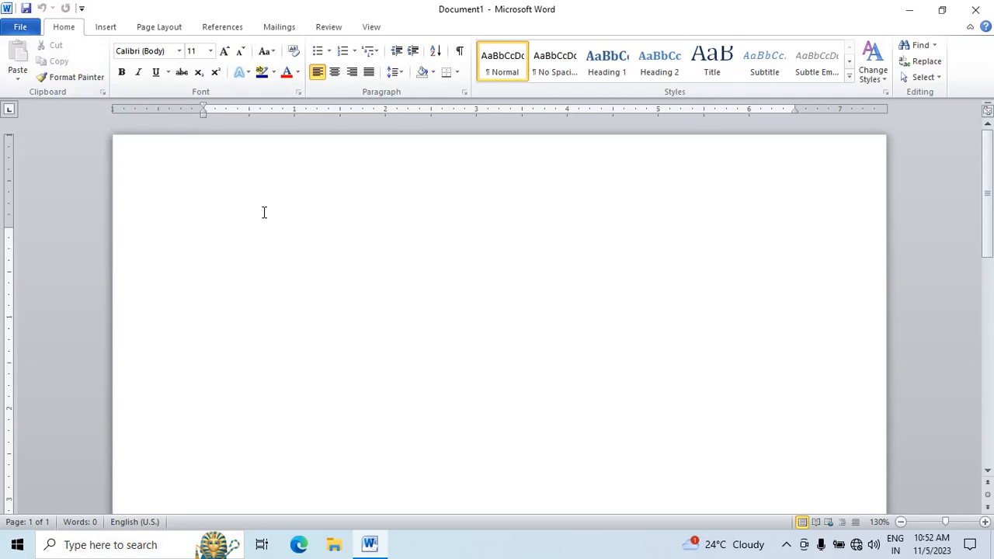
text(=ran)
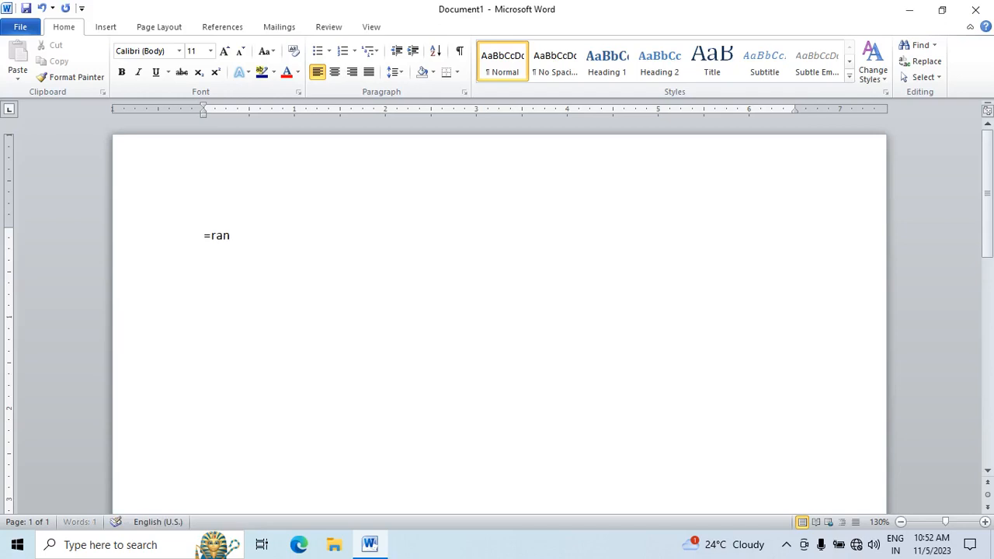
text(d())
key(Return)
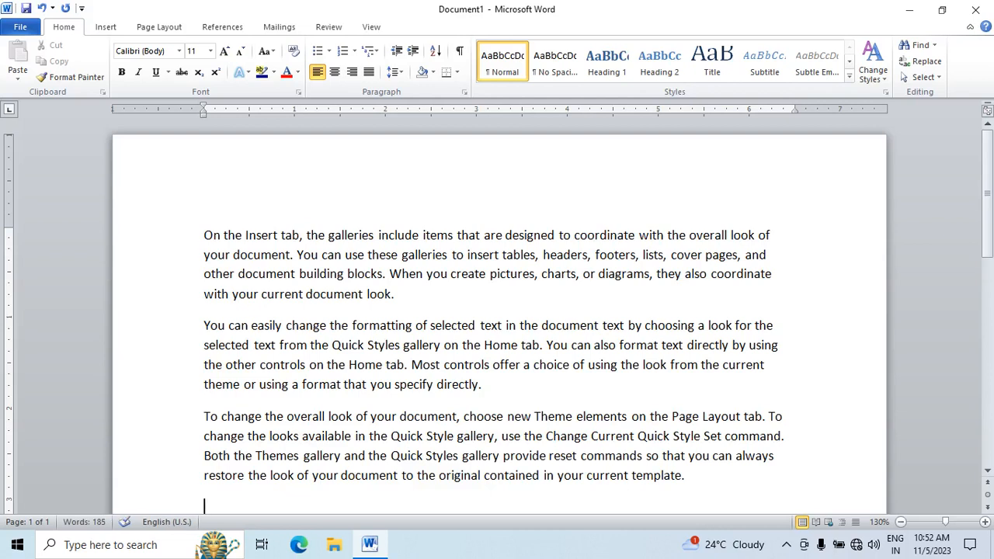
Step: Move the opening paragraph, "On the Insert tab…", to the end of the document by cutting and pasting it
drag(408, 294, 188, 241)
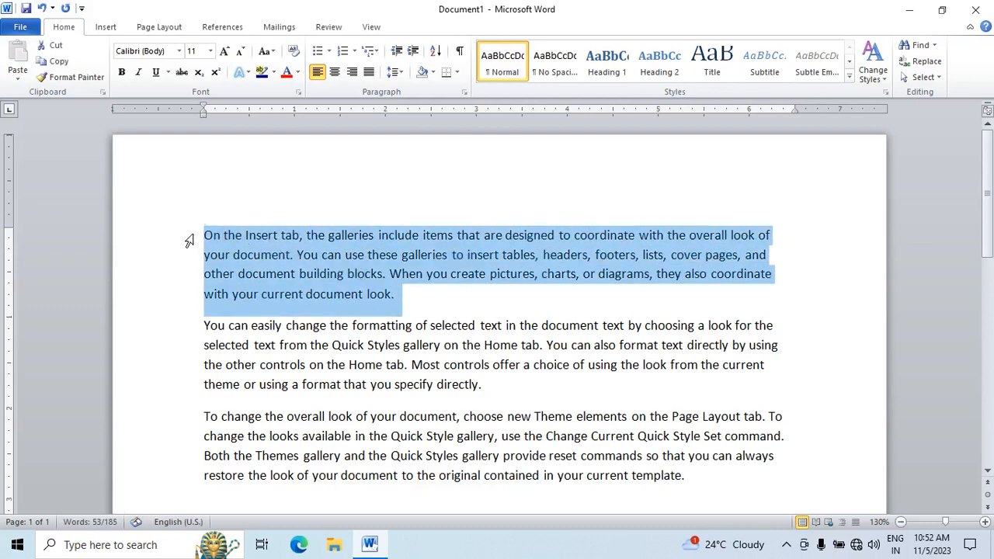
click(56, 46)
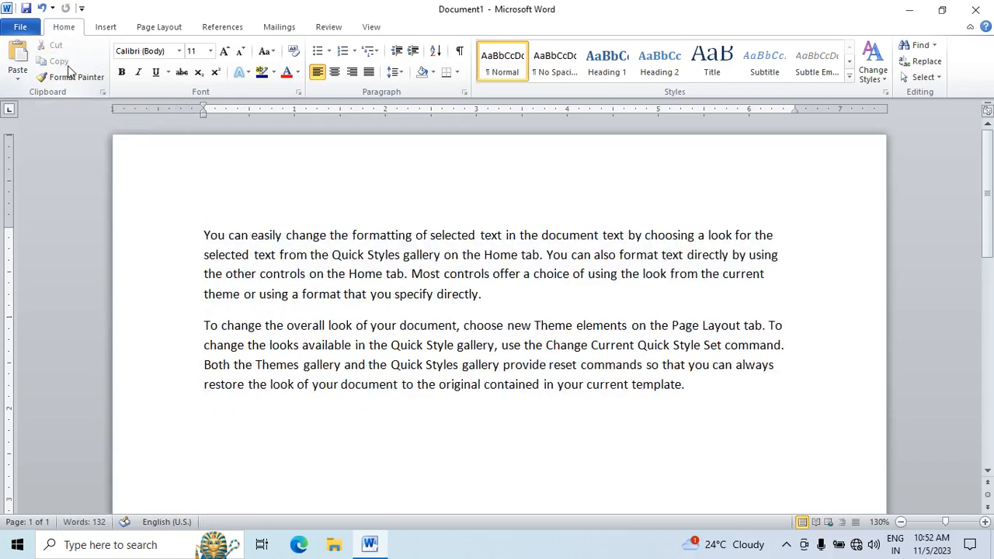
key(ctrl+z)
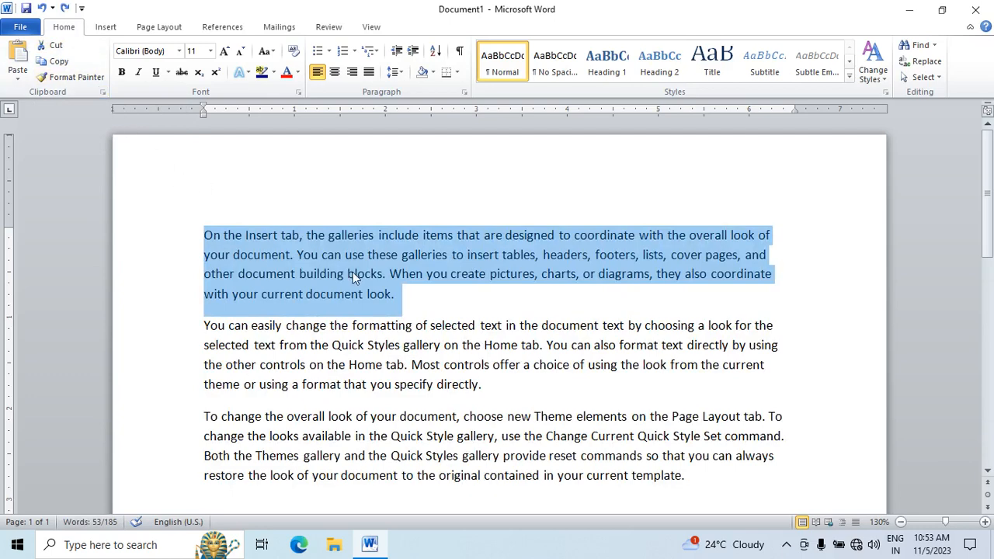
key(ctrl+x)
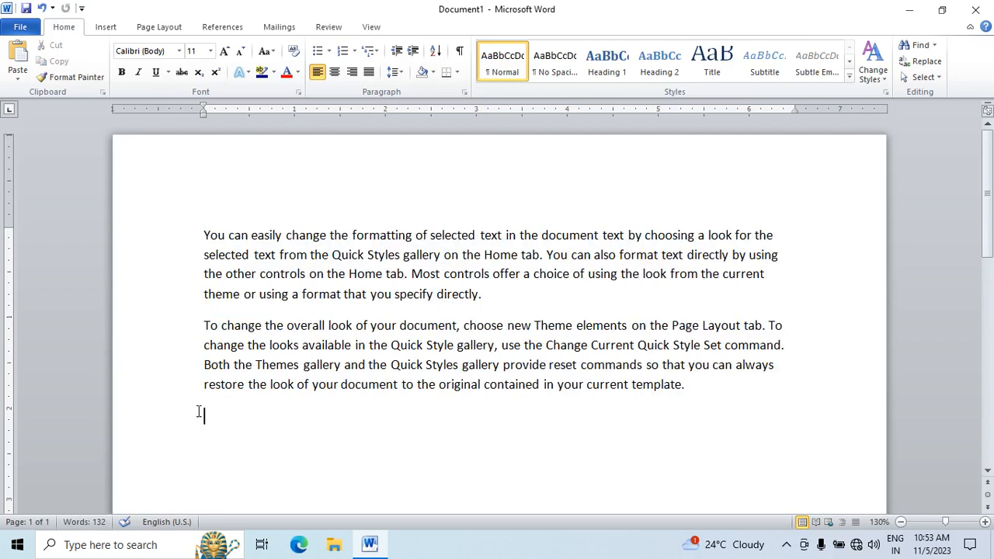
click(17, 51)
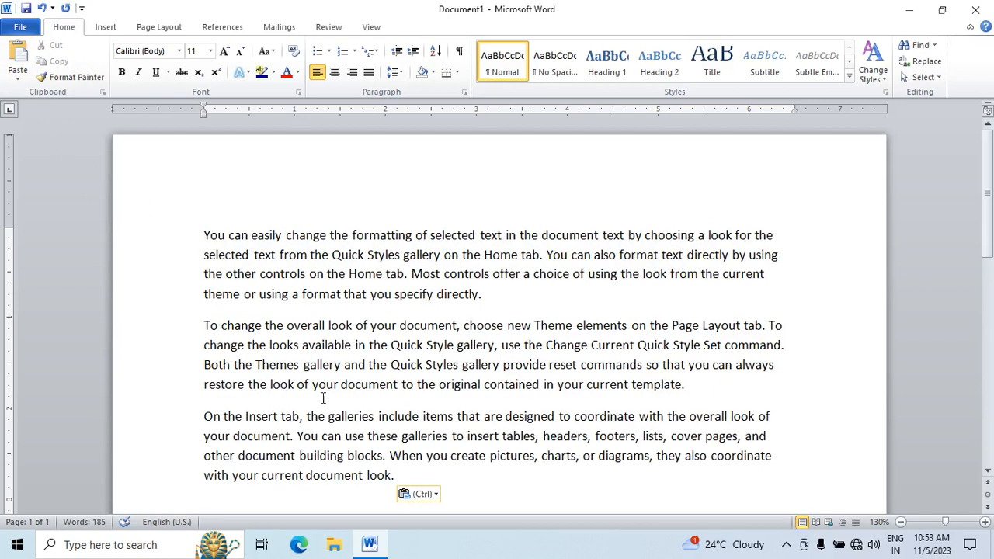
Step: Cut the third line of the first paragraph, "the other controls on the Home tab…", and paste it at the end of the document
drag(203, 272, 769, 277)
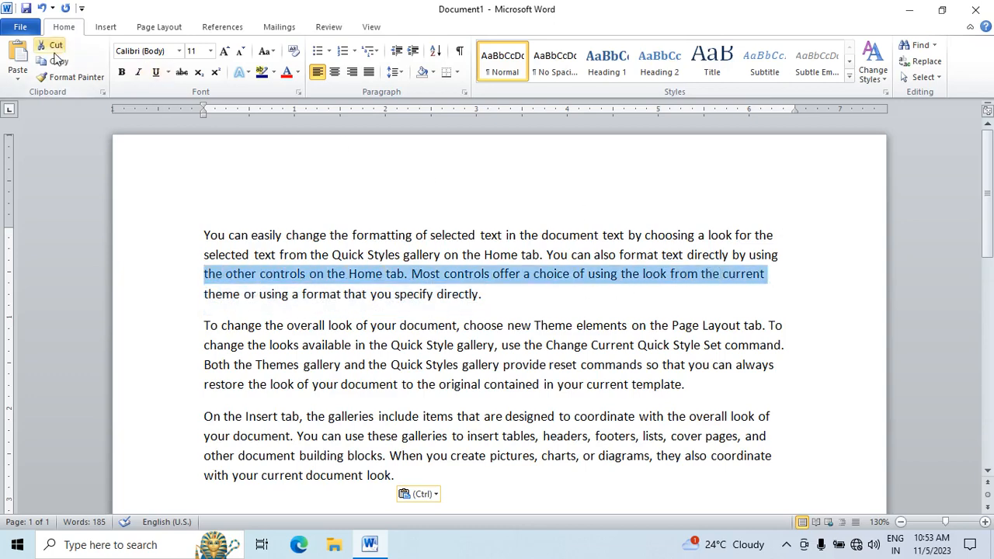
click(55, 49)
scroll(163, 317, down, 5)
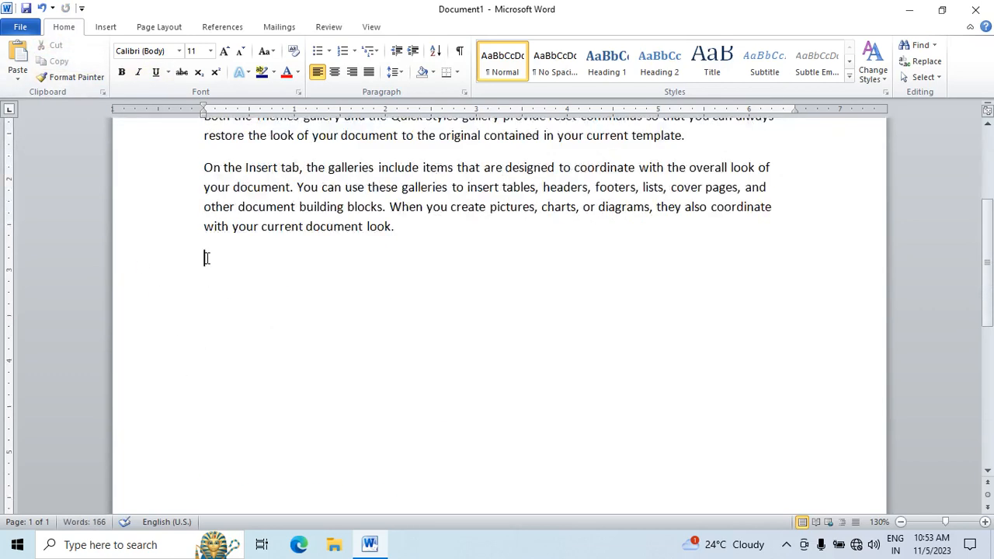
click(18, 59)
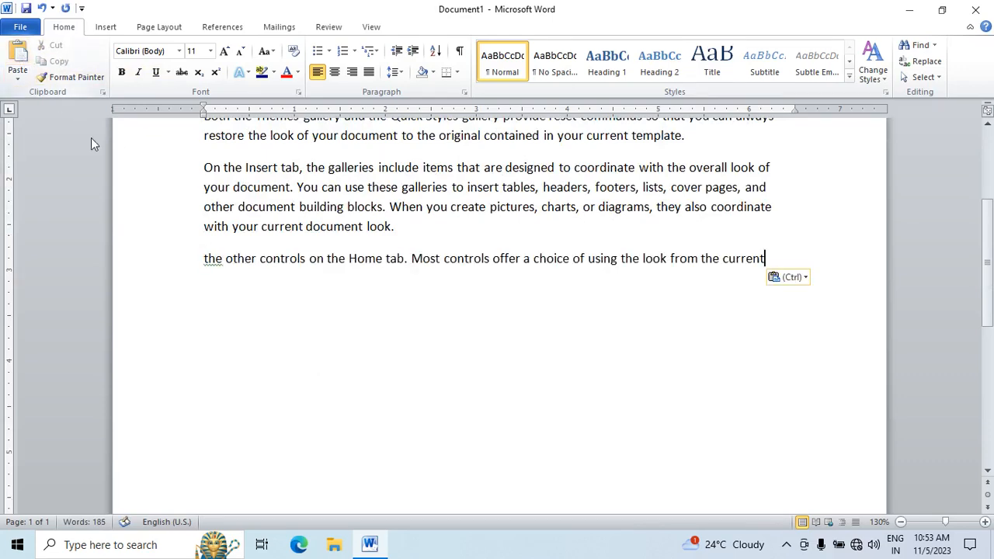
Step: Copy the first paragraph, "You can easily change the formatting…", and paste it on a new line at the end of the document
scroll(185, 295, up, 4)
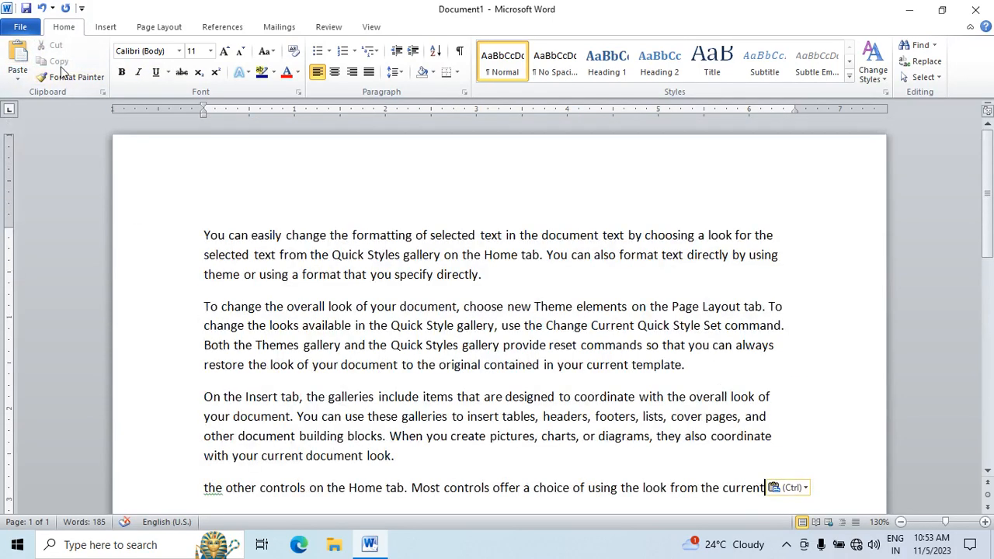
drag(493, 275, 204, 234)
click(51, 66)
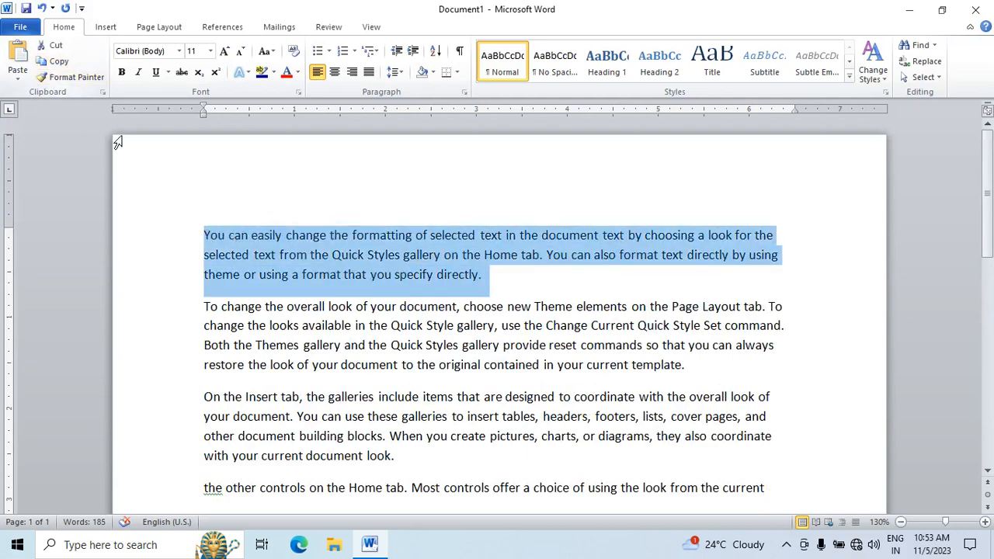
scroll(331, 334, down, 4)
click(221, 298)
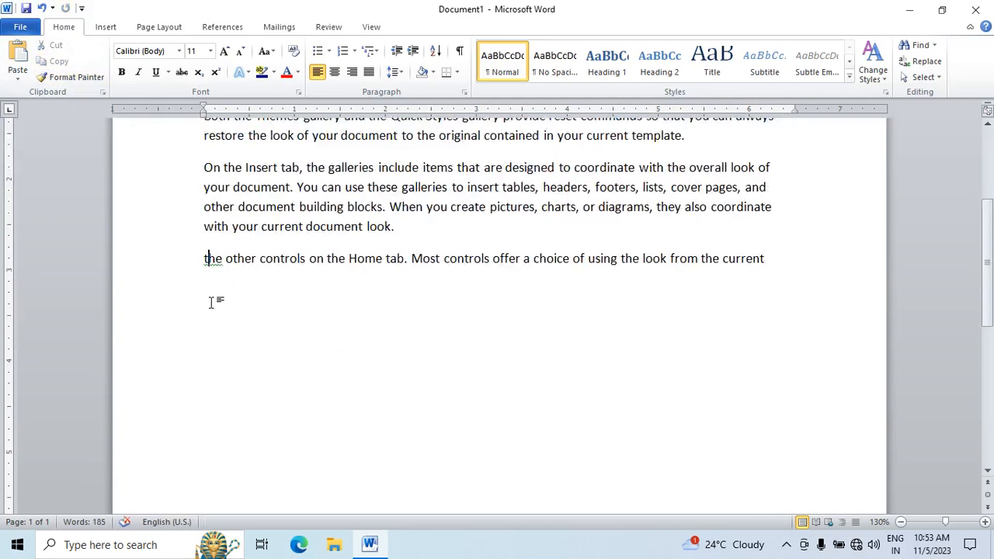
click(16, 55)
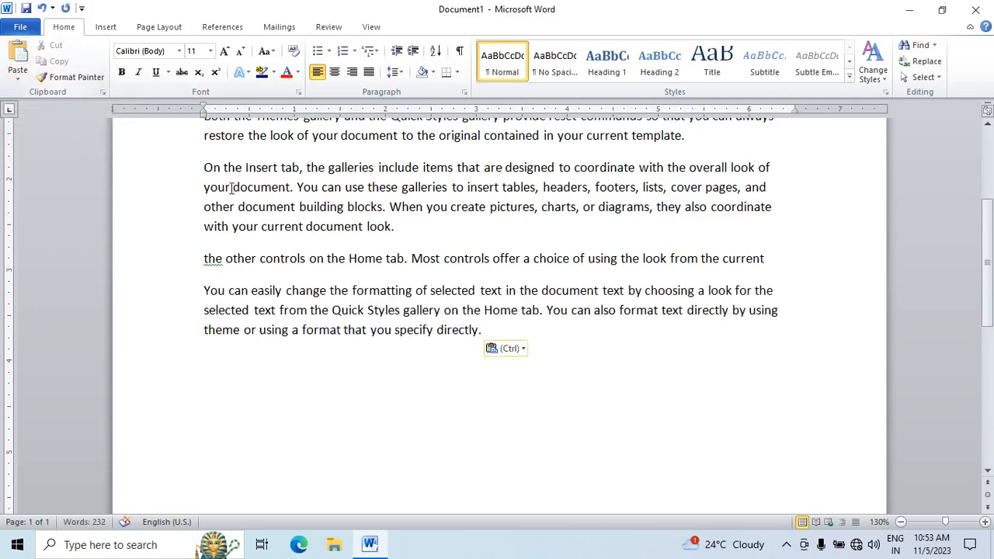
Step: Make the first paragraph of the document bold, italic and underlined
scroll(252, 209, up, 3)
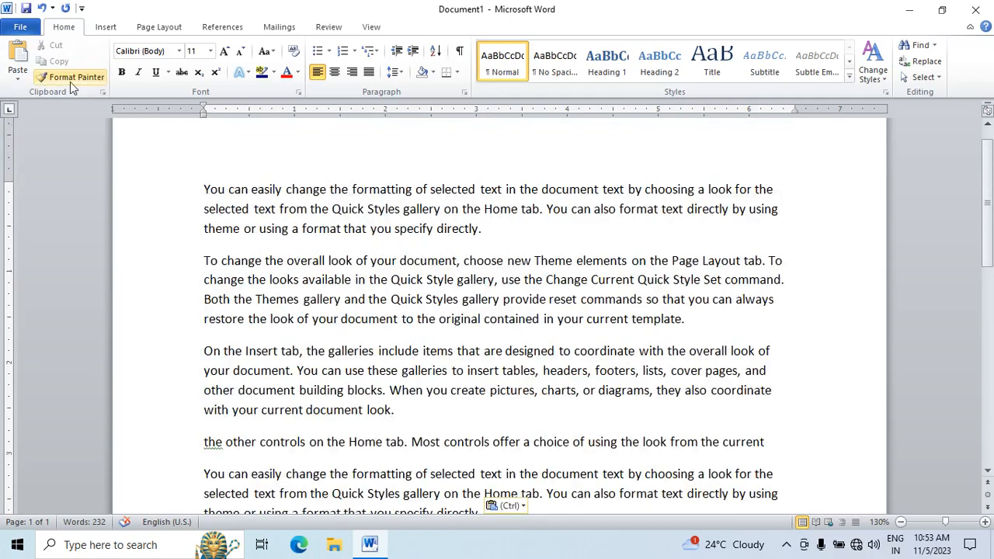
mouse_move(488, 230)
mouse_down()
mouse_move(430, 211)
mouse_move(204, 183)
mouse_up()
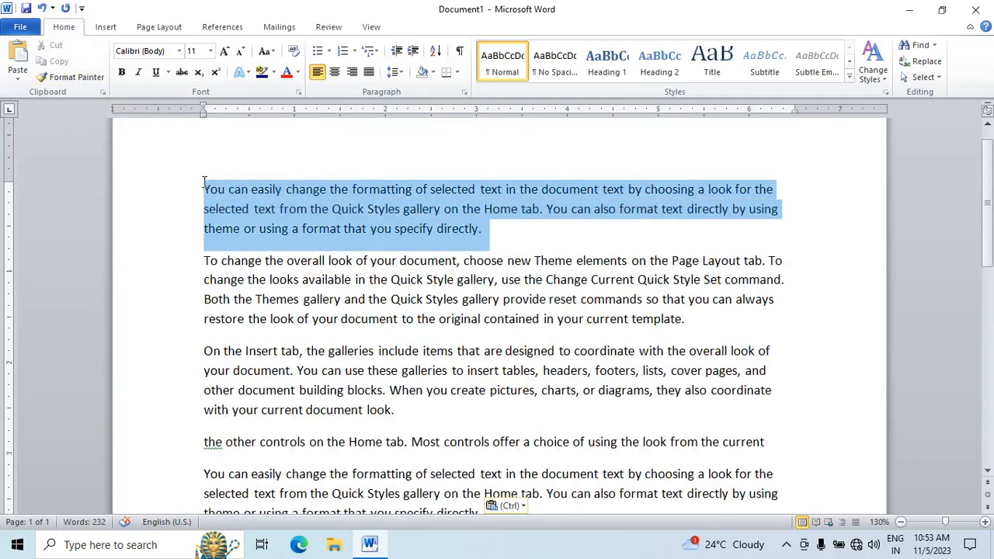
click(122, 73)
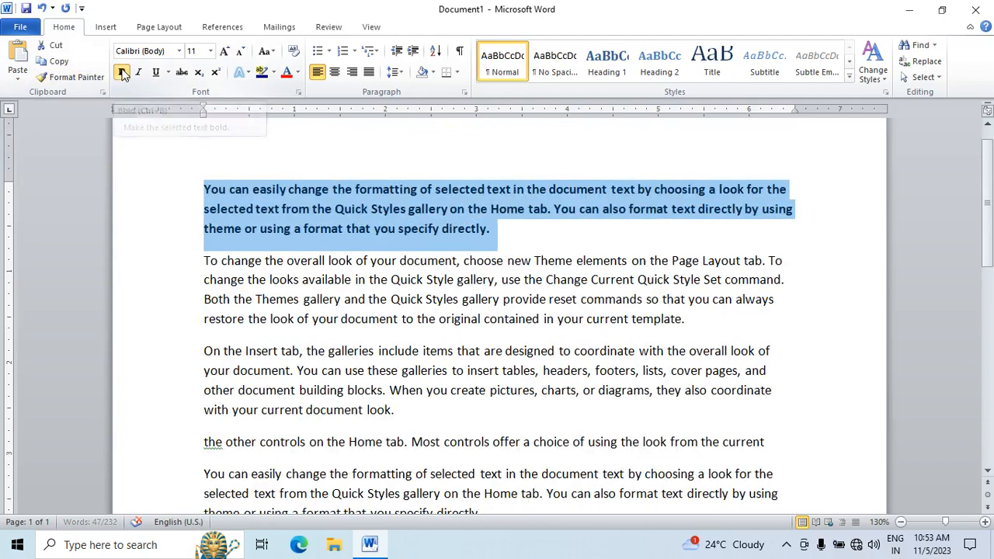
click(140, 73)
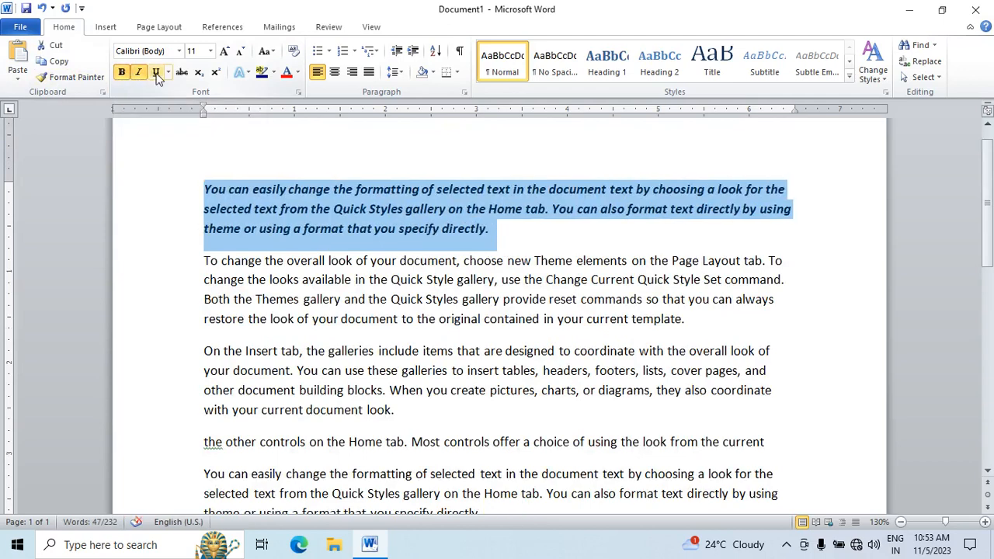
click(155, 72)
Step: Preview the available underline styles on the first paragraph and set its underline color to red
click(168, 72)
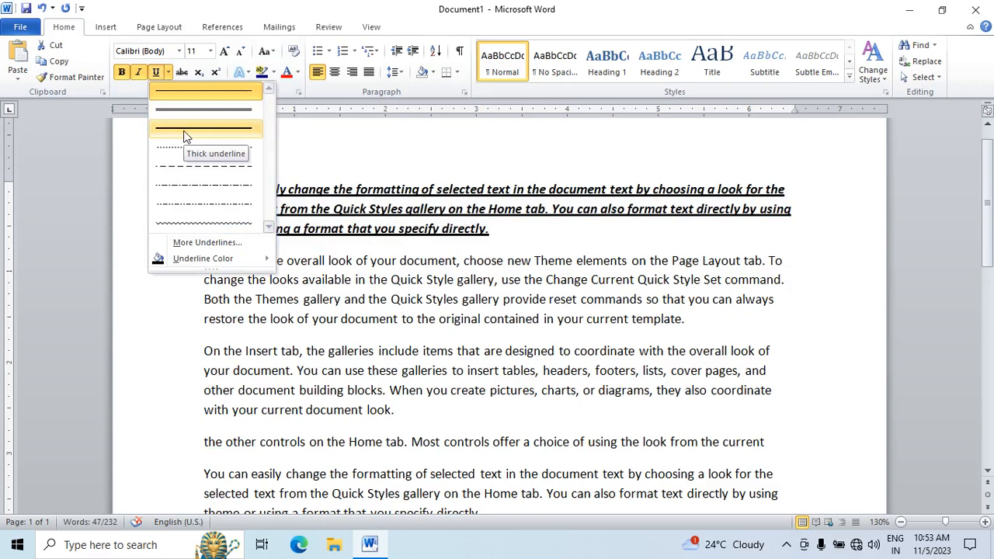
click(170, 75)
click(170, 75)
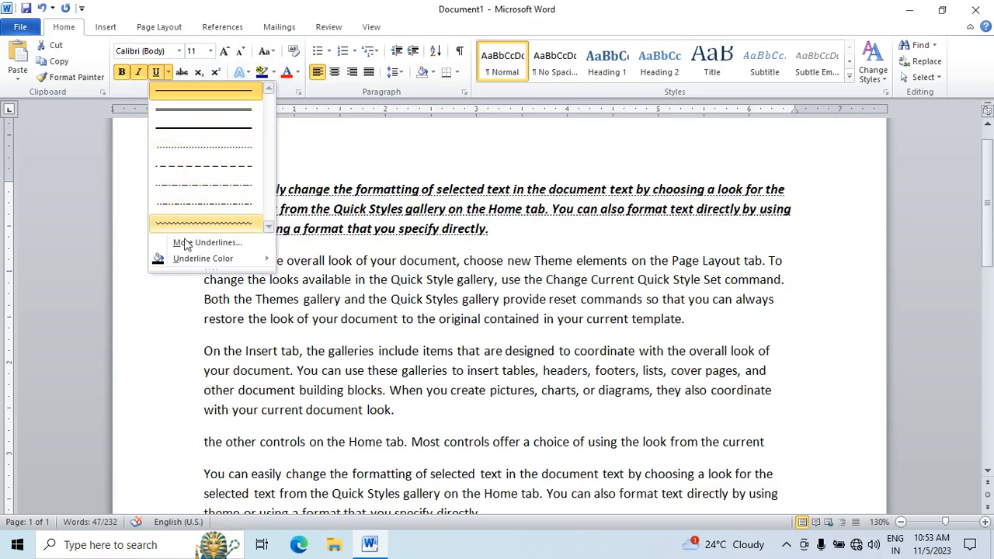
mouse_move(193, 265)
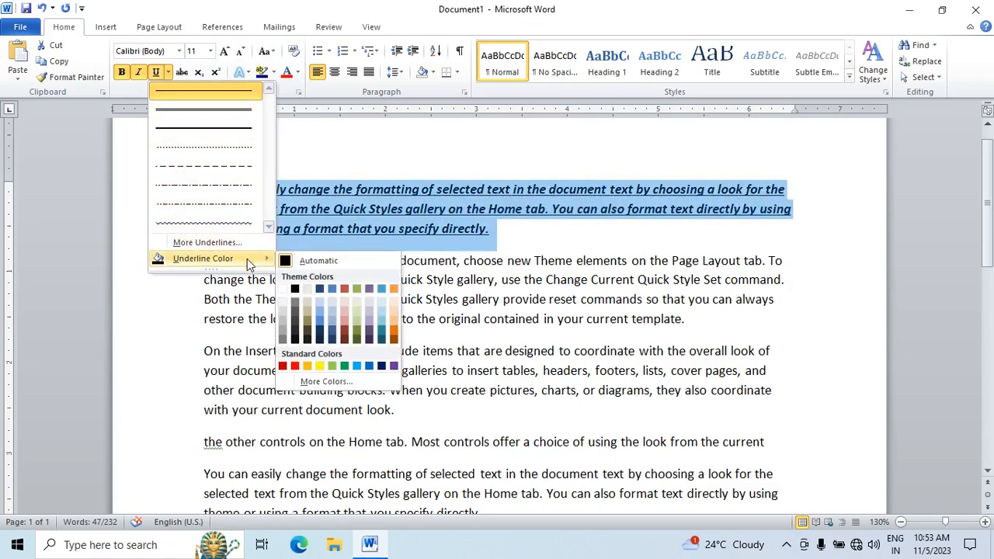
click(296, 368)
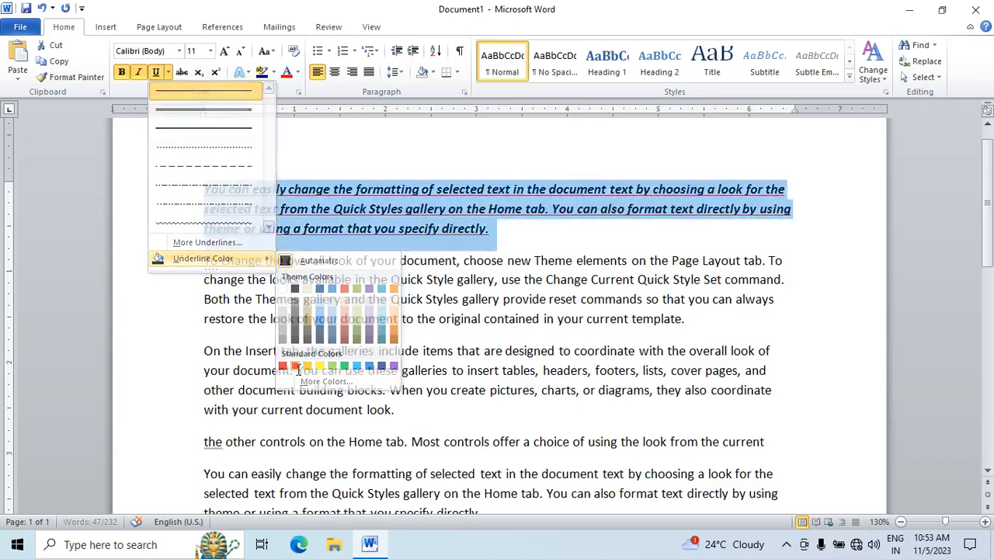
Step: Switch underline, italic and bold off and on for the first paragraph, finishing with only the underline applied
click(155, 72)
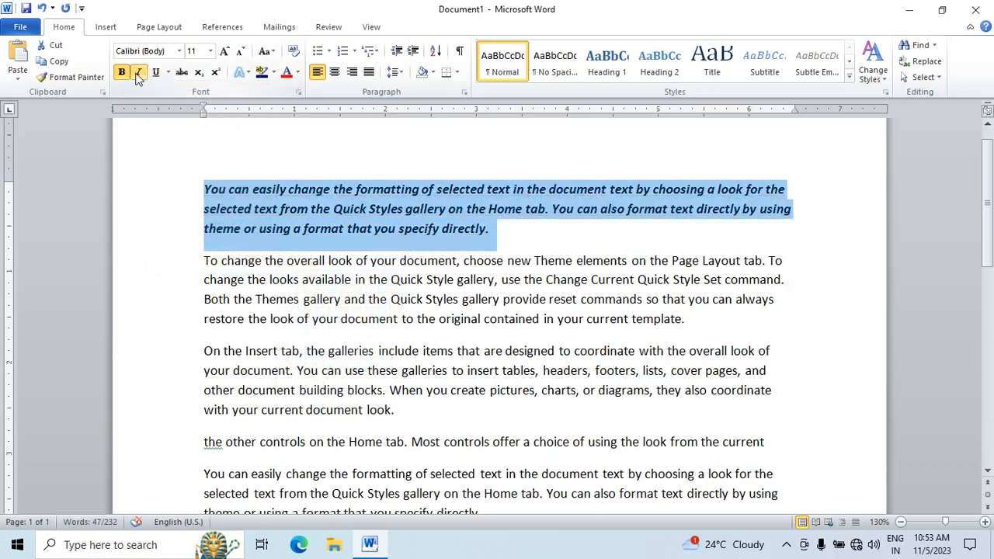
click(139, 72)
click(122, 74)
click(123, 73)
click(139, 73)
click(155, 73)
click(138, 72)
click(124, 73)
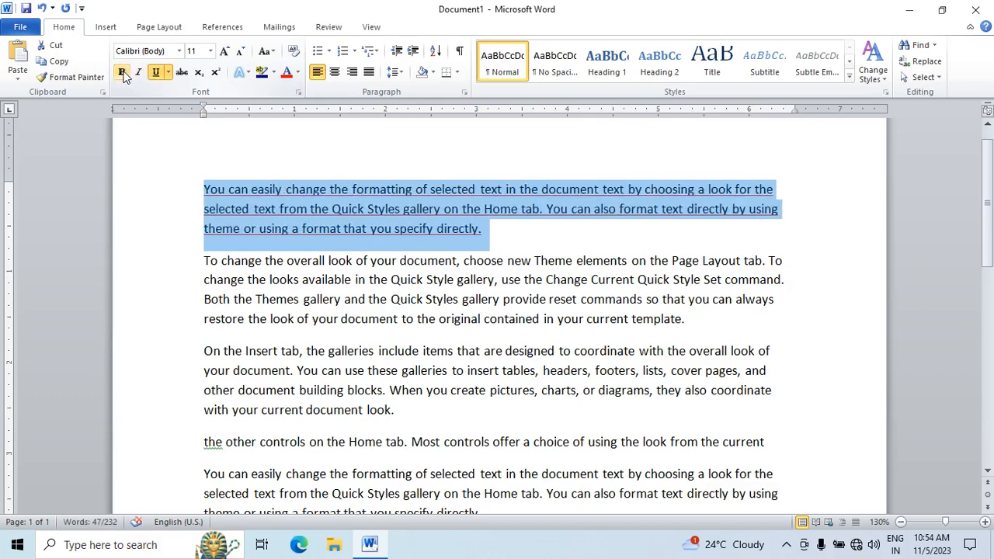
click(123, 73)
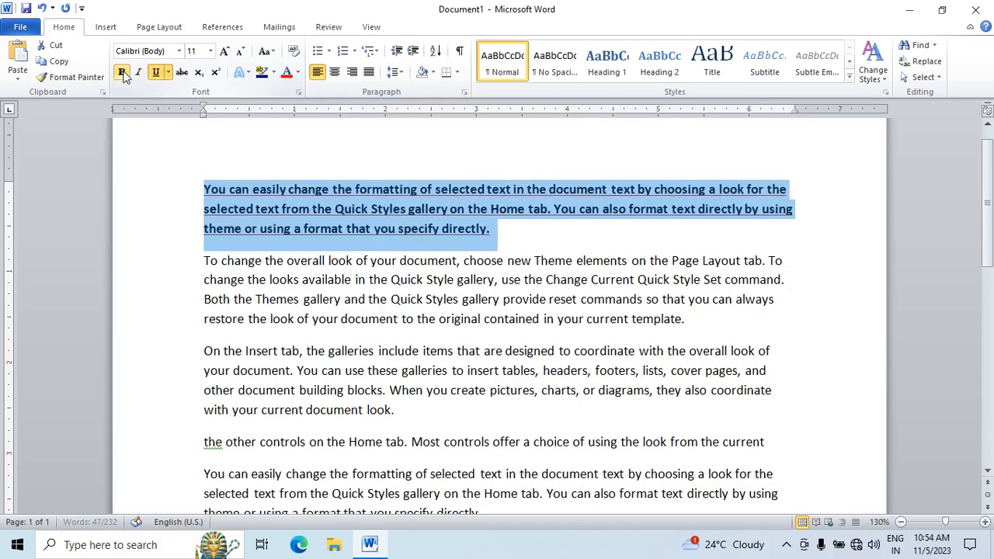
click(123, 73)
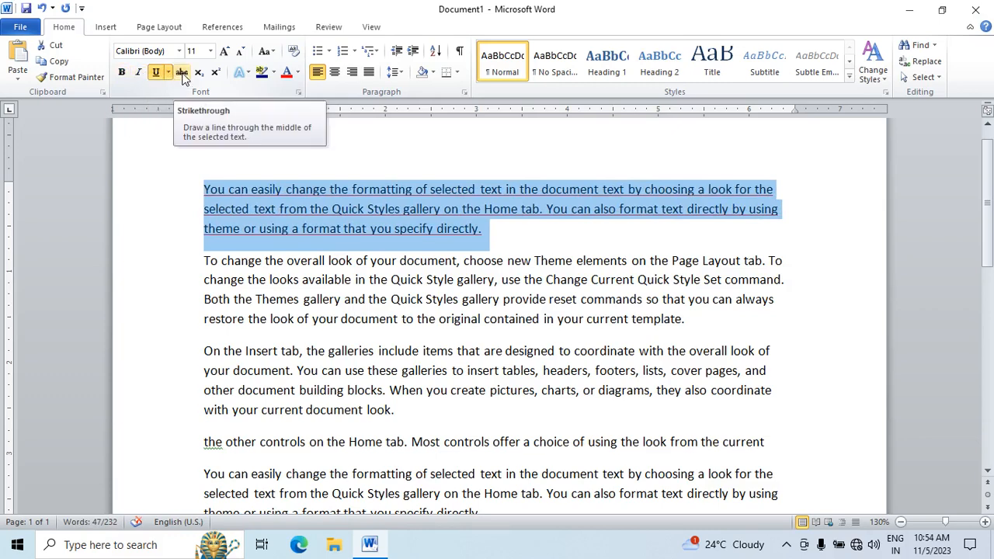
Step: Select the whole first paragraph again and grow its font size to 24
click(438, 230)
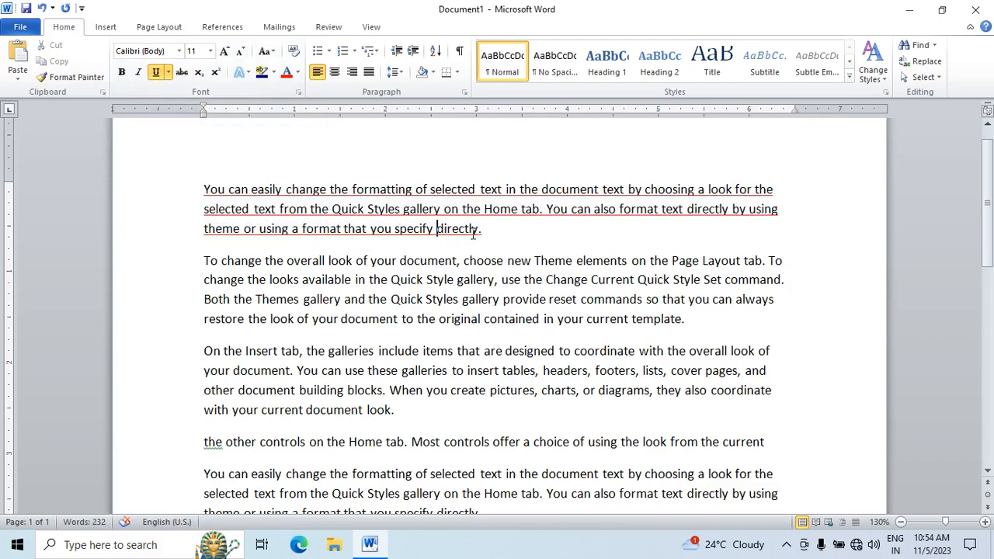
triple_click(517, 238)
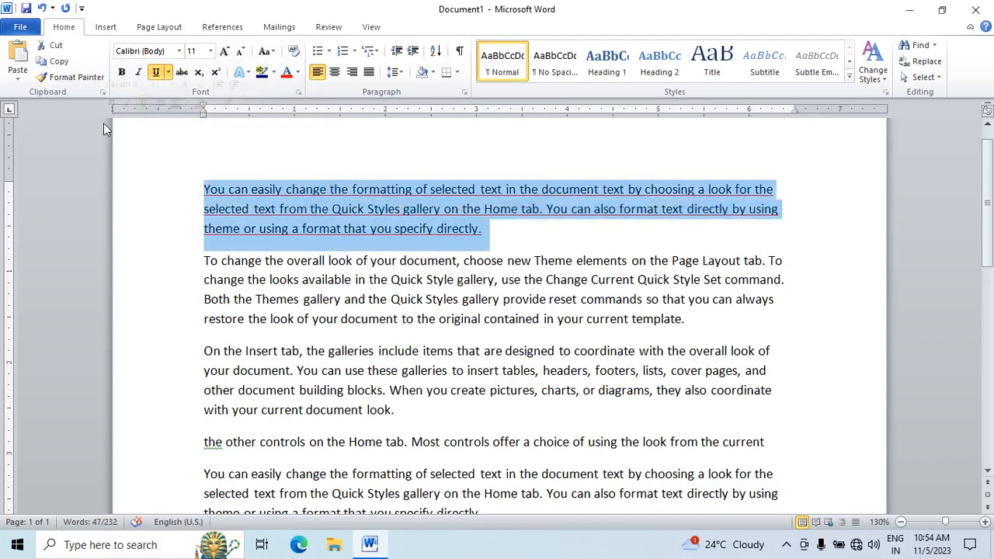
click(224, 52)
click(224, 52)
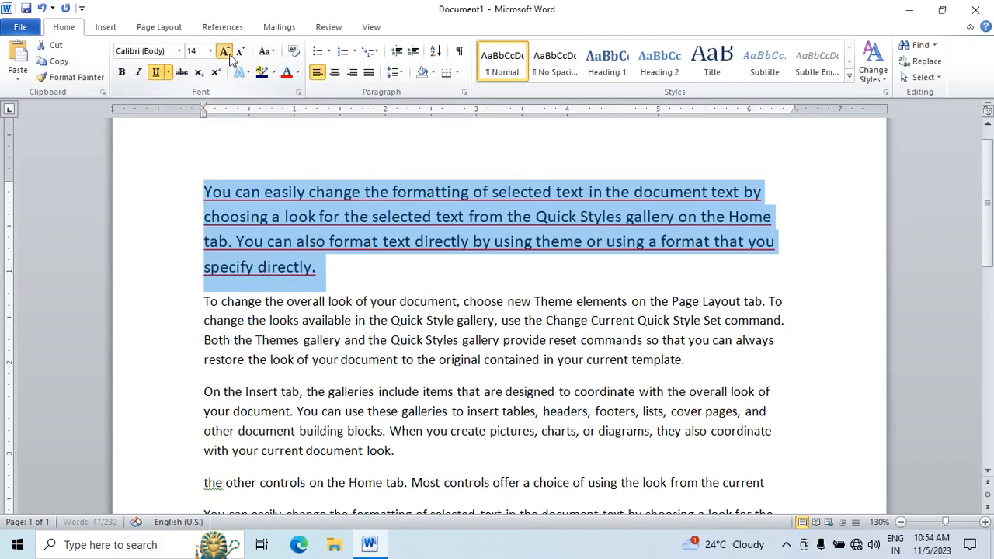
click(224, 52)
click(224, 52)
click(224, 52)
click(225, 52)
click(225, 52)
click(373, 231)
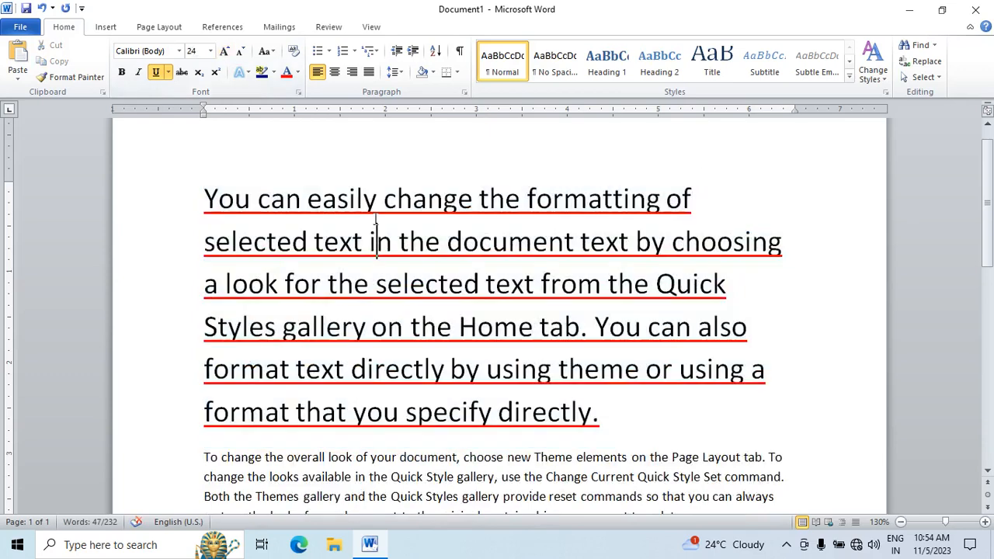
Step: Apply strikethrough to the word "change" in the first line and remove it again
drag(384, 201, 474, 201)
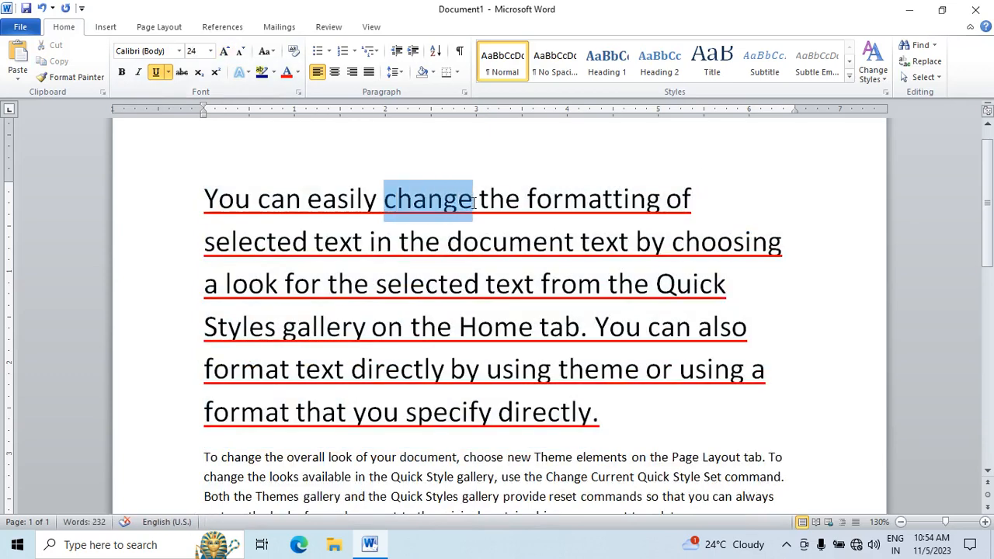
click(183, 74)
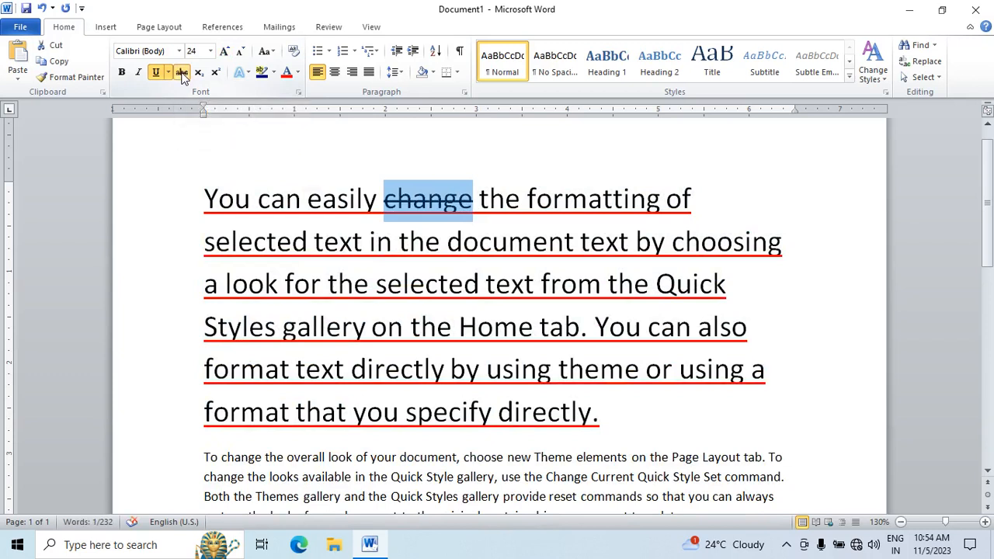
click(182, 75)
Step: Insert two empty lines above the first paragraph
click(207, 199)
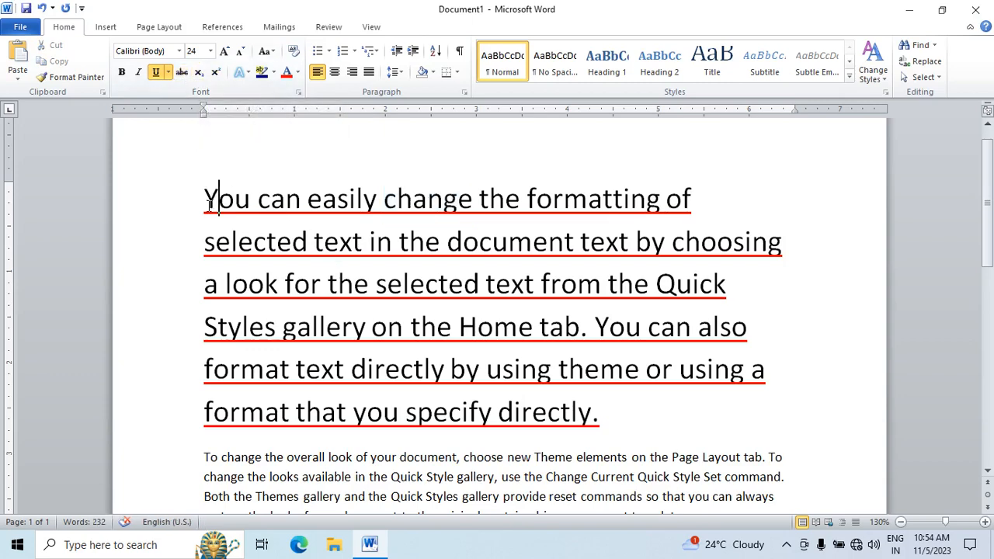
key(Return)
key(Return)
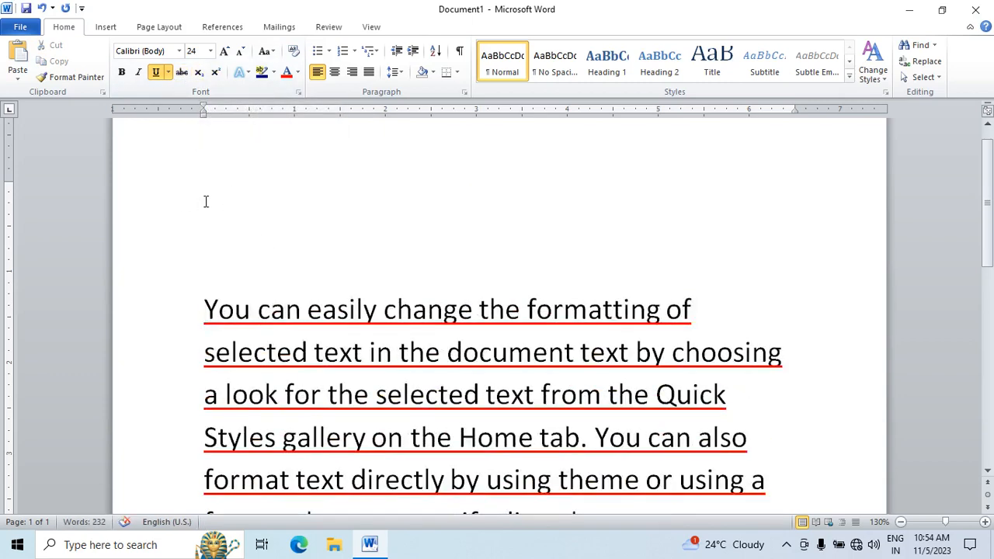
Step: Enter "(a+b)2" on the first empty line above the paragraph and superscript the 2
click(207, 199)
text((a+)
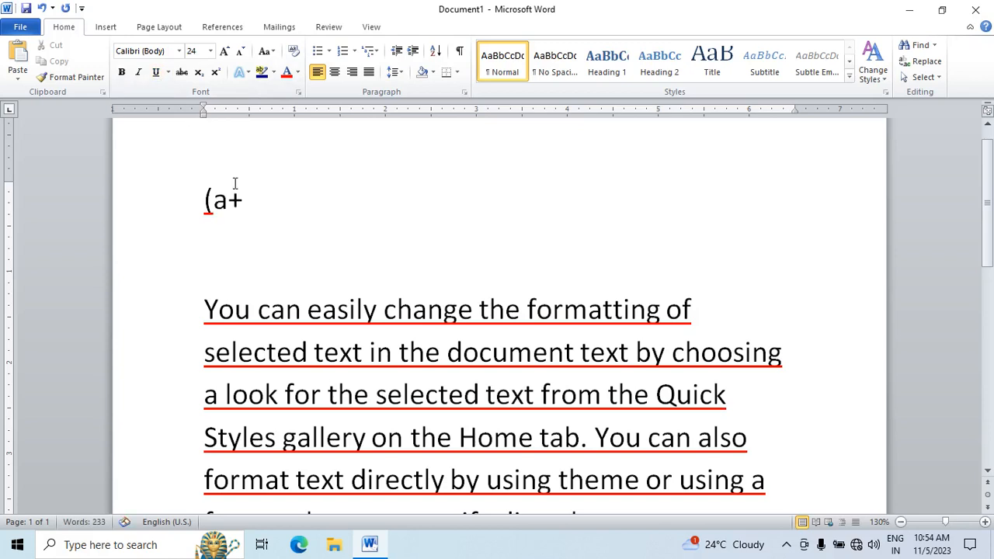
text(b)2)
drag(269, 201, 284, 201)
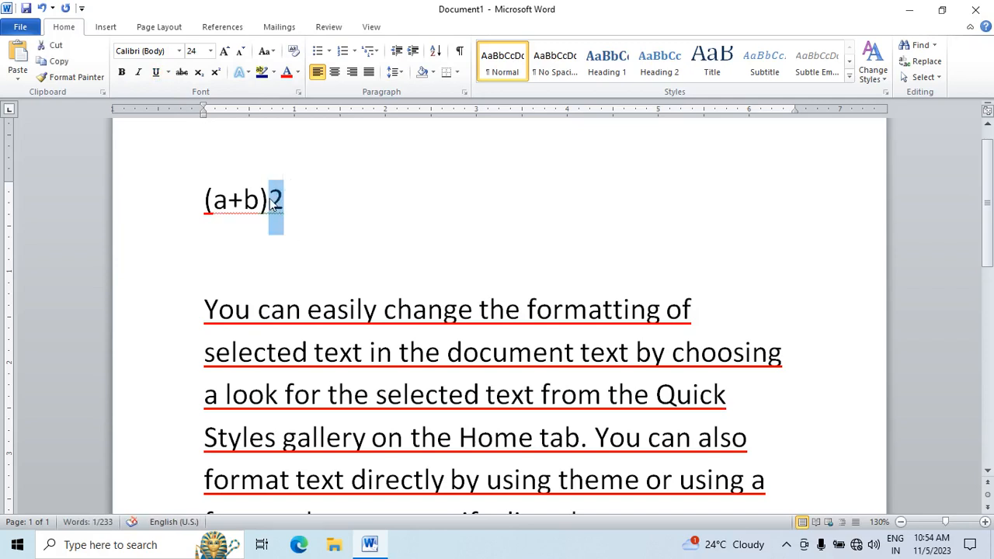
click(217, 71)
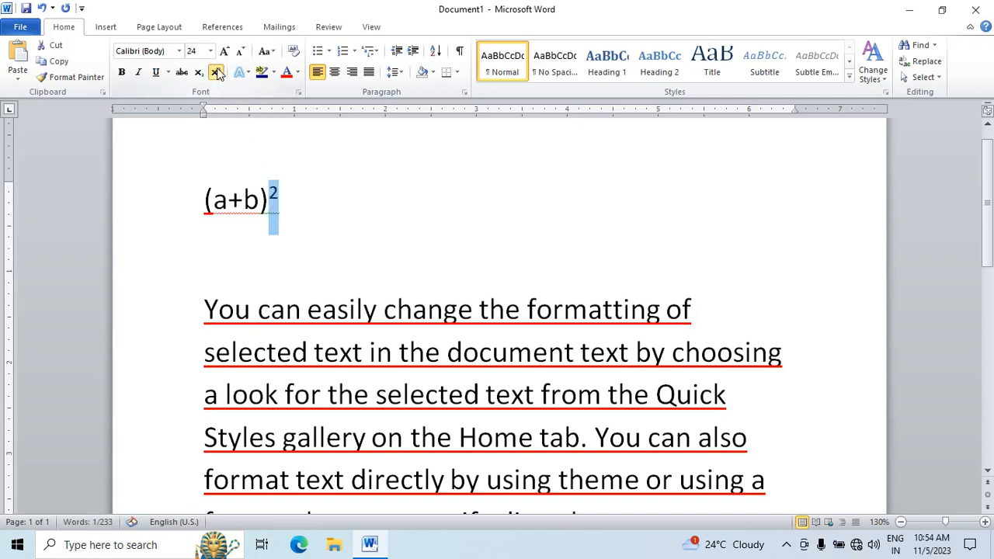
click(290, 211)
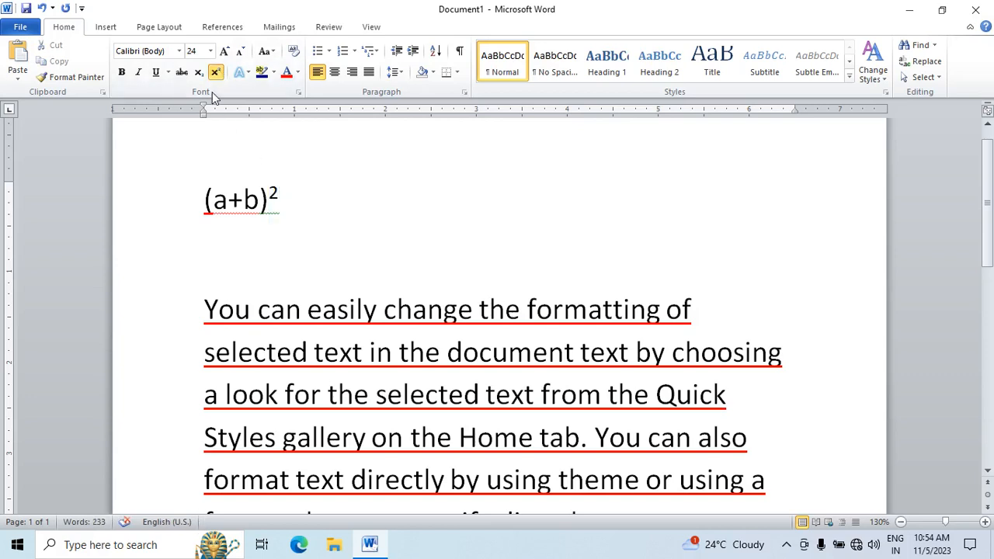
Step: Turn superscript off and continue the formula with "= a2+b2+2ab"
click(216, 72)
text(= a2+)
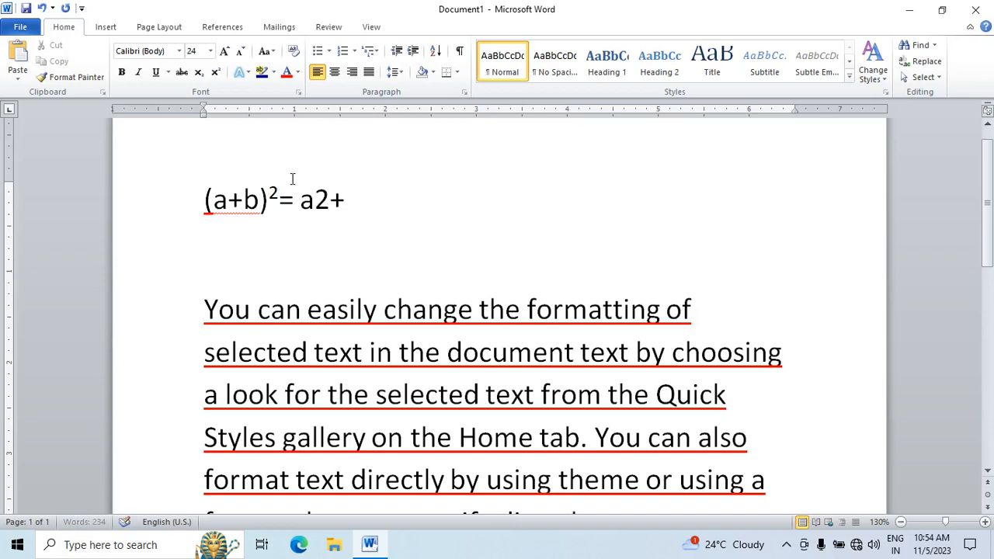
text(b2+)
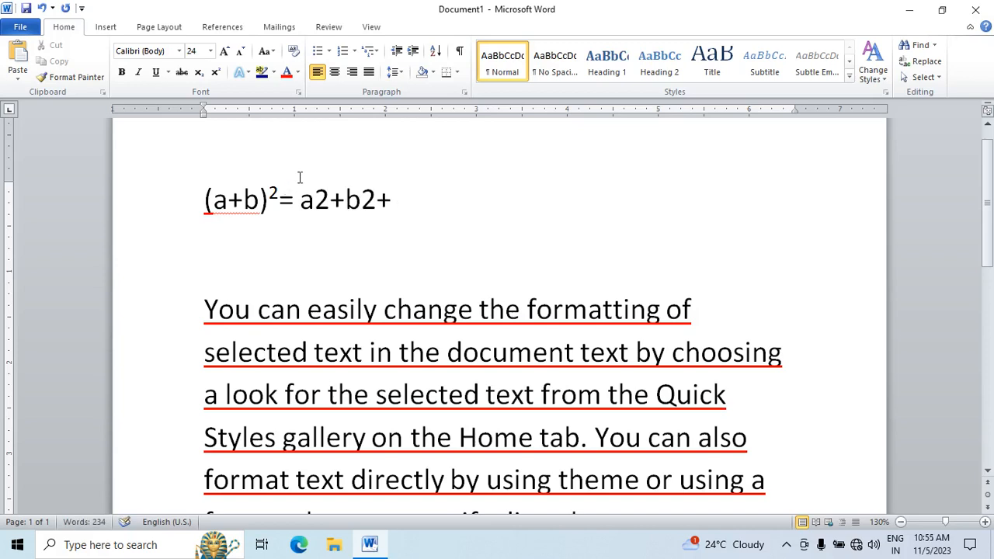
text(2ab)
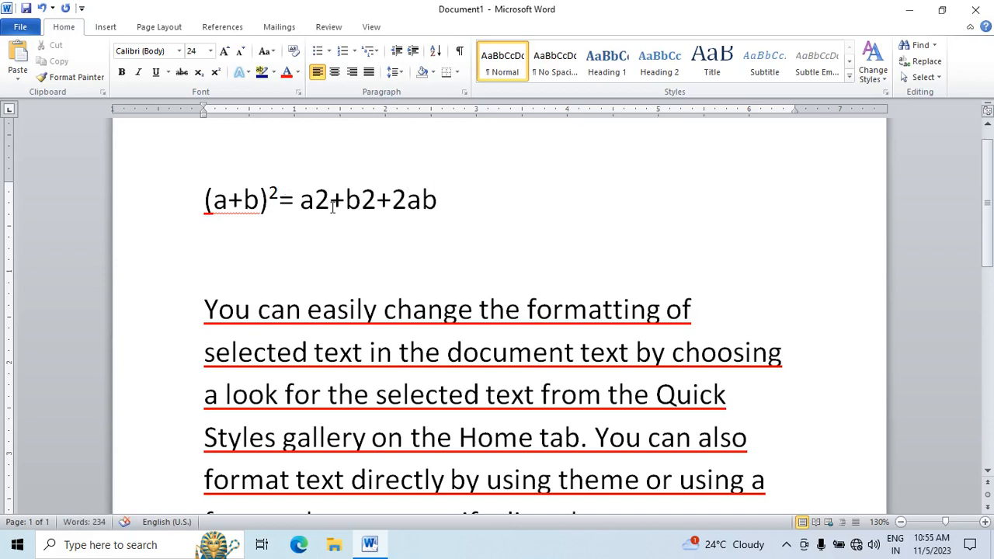
Step: Superscript the 2 after a and the 2 after b on the formula's right-hand side
drag(315, 199, 372, 199)
click(216, 71)
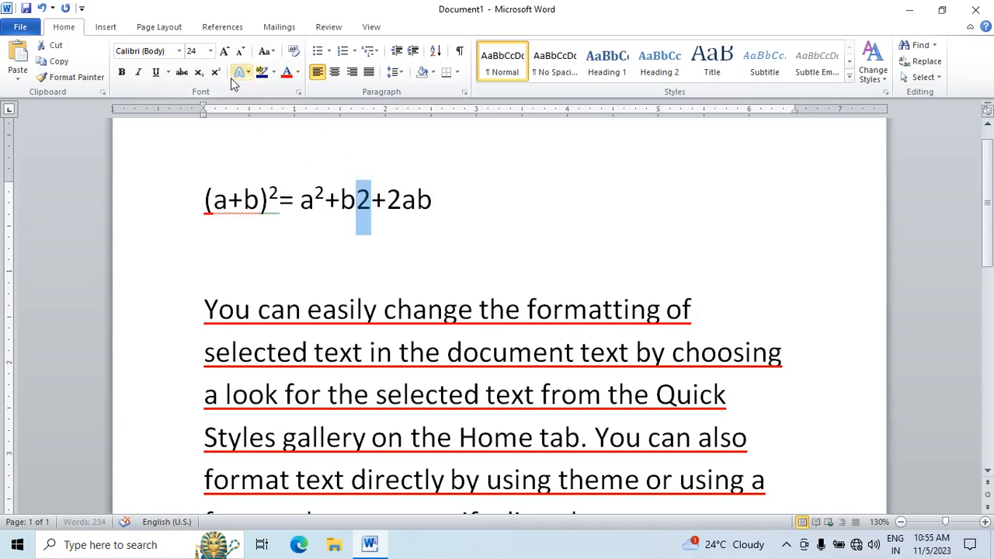
click(220, 73)
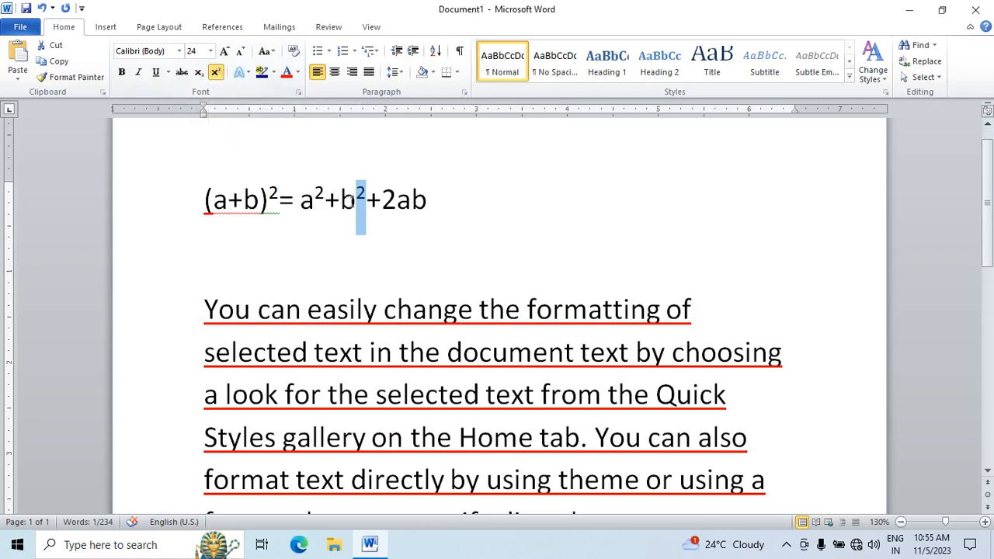
click(331, 235)
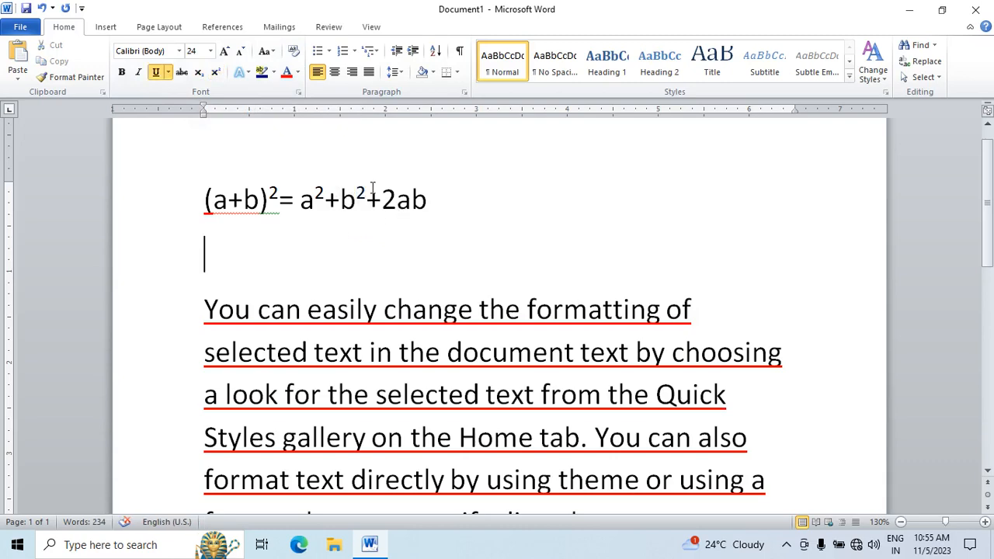
Step: Apply the blue gradient text effect to the first paragraph's text from "You can easily" to "on the" and color it standard dark blue
drag(255, 305, 455, 438)
scroll(455, 438, down, 1)
click(249, 75)
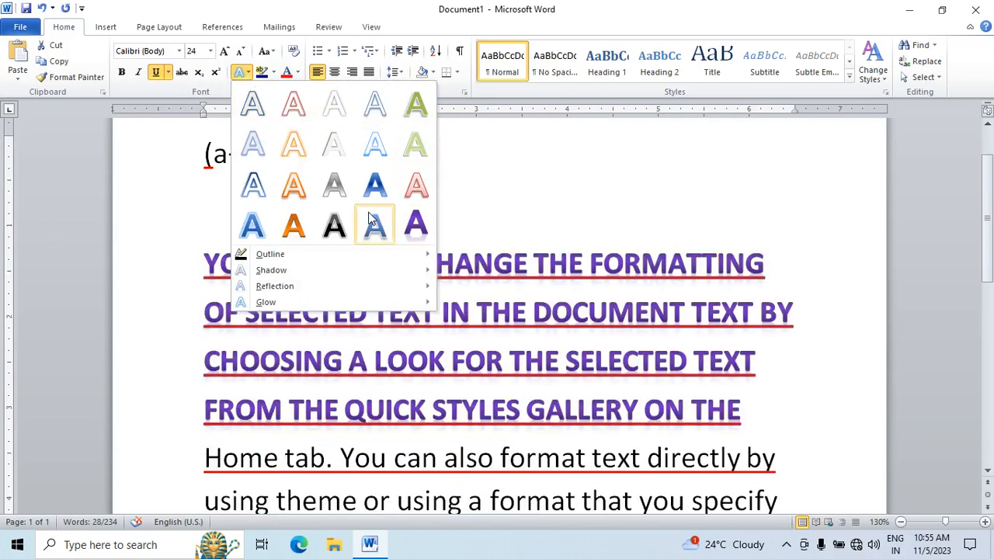
click(371, 183)
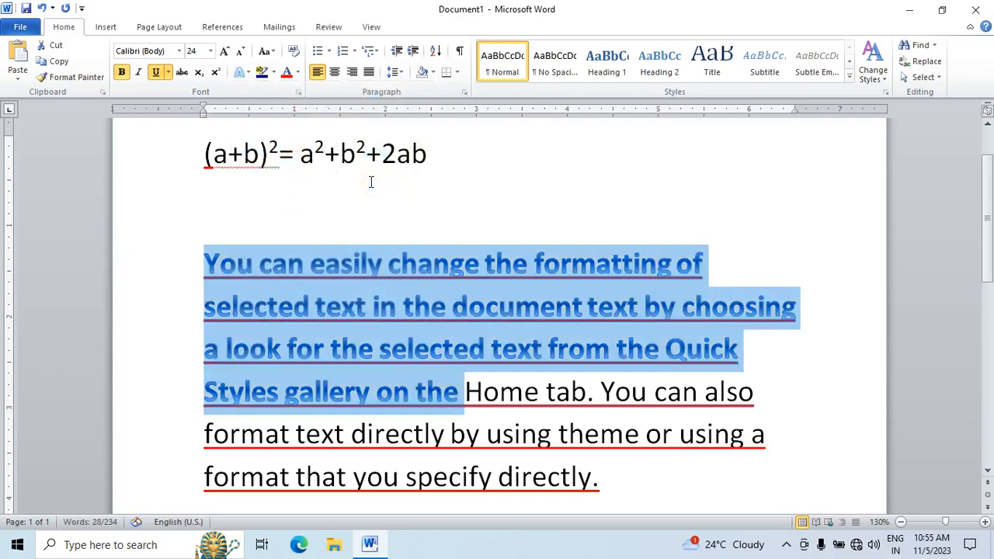
click(299, 73)
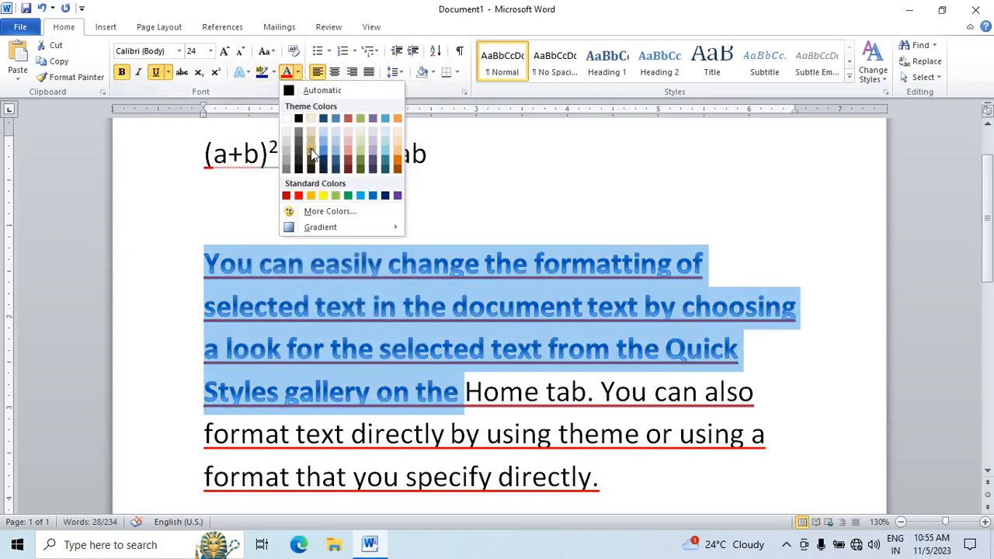
click(381, 199)
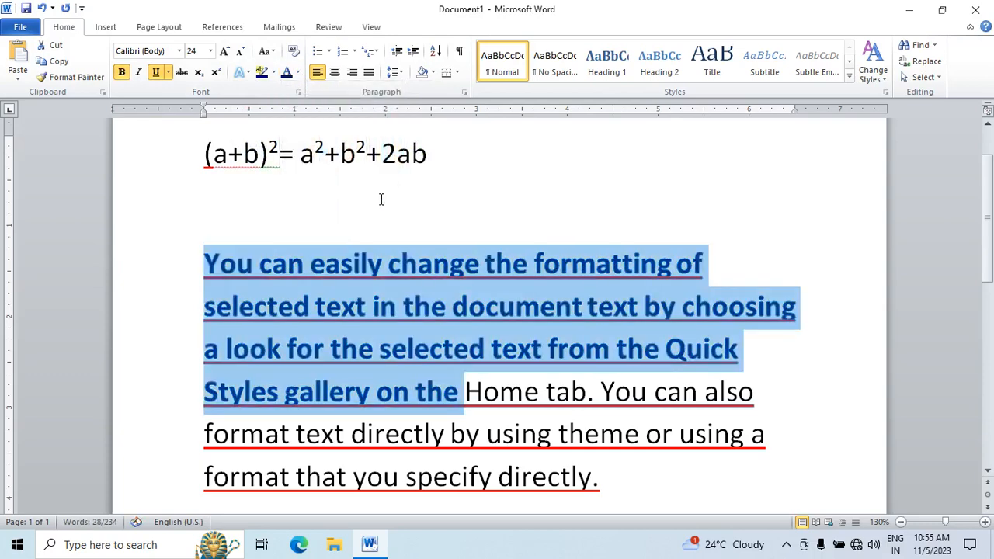
Step: Change the case of the selected blue text to Sentence case and after that to lowercase
click(273, 54)
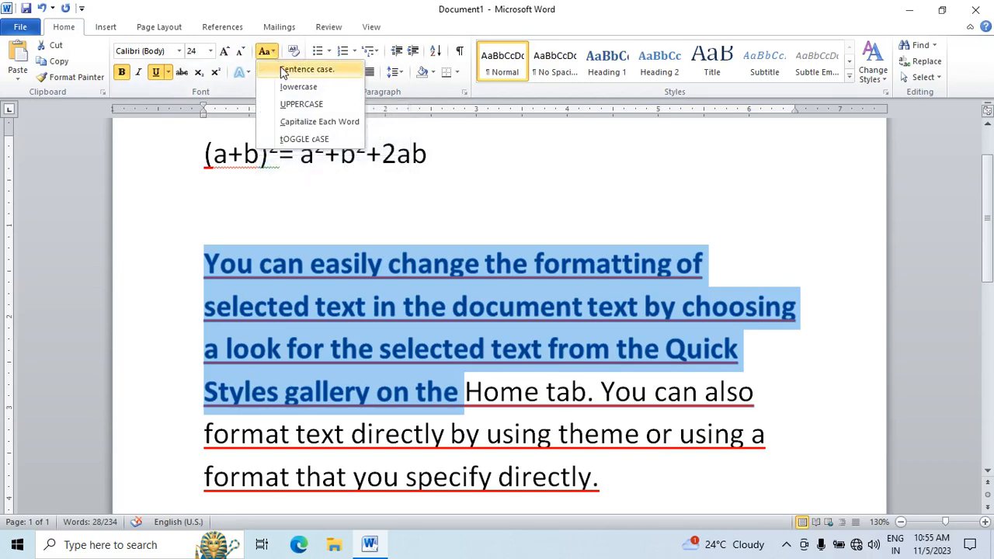
click(284, 70)
scroll(309, 302, down, 1)
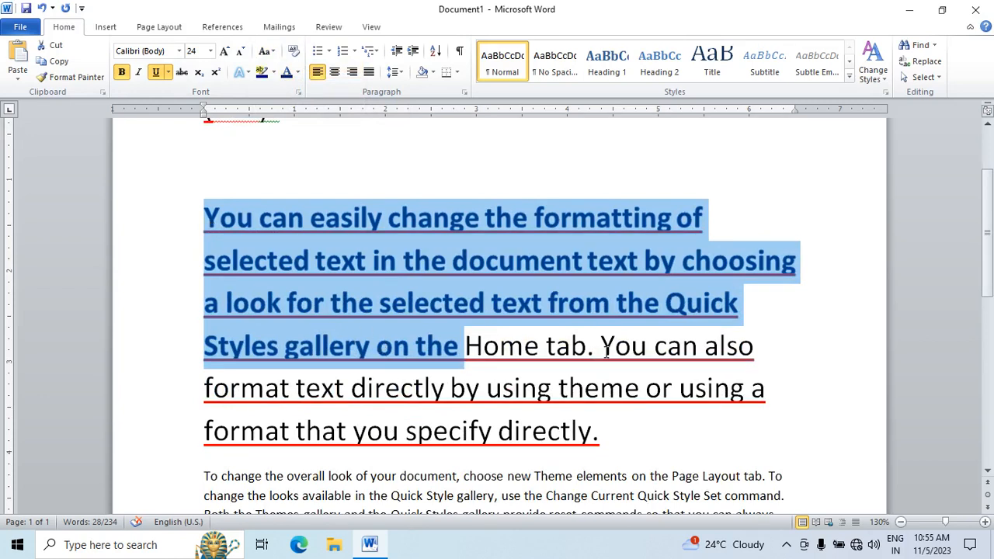
click(264, 51)
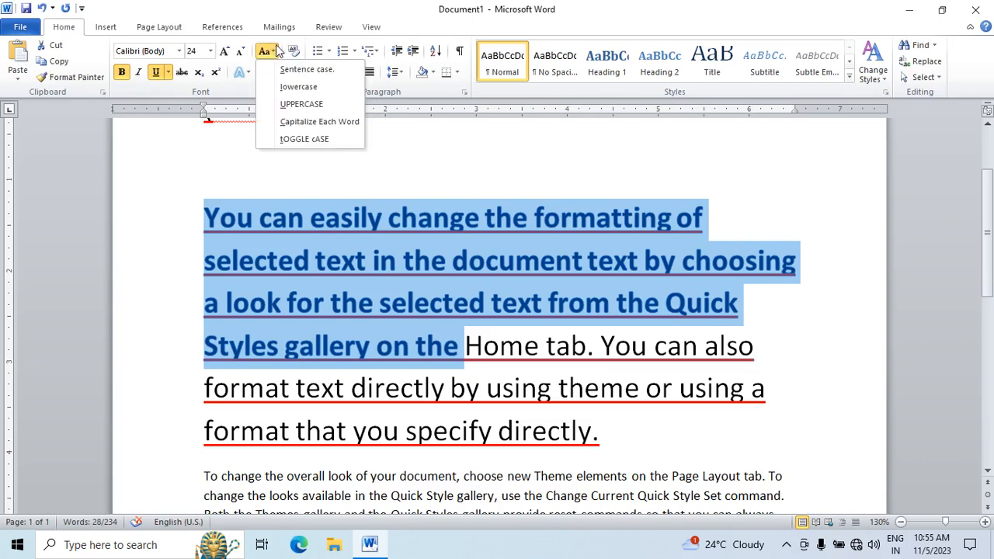
click(286, 87)
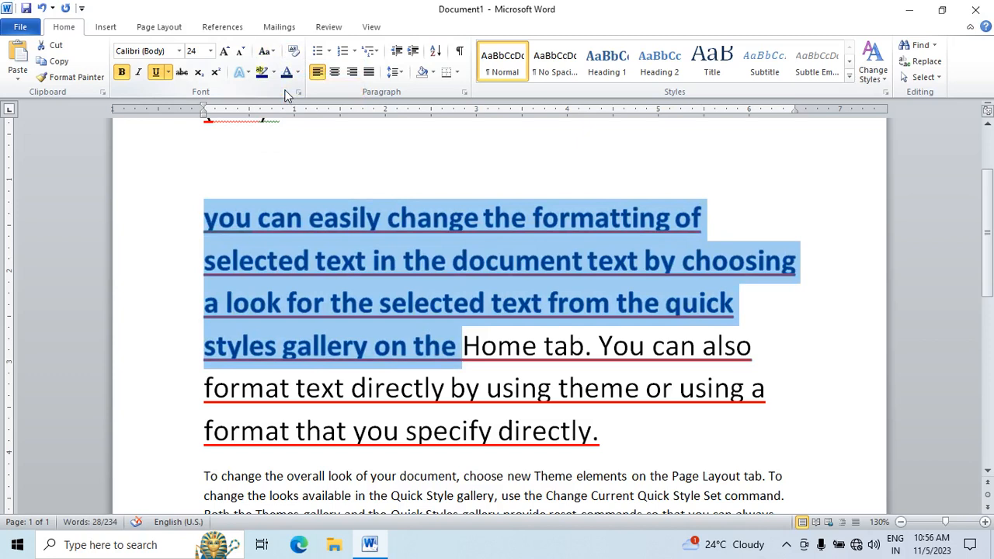
Step: Cycle the selected blue text through UPPERCASE, Capitalize Each Word and tOGGLE cASE
click(265, 52)
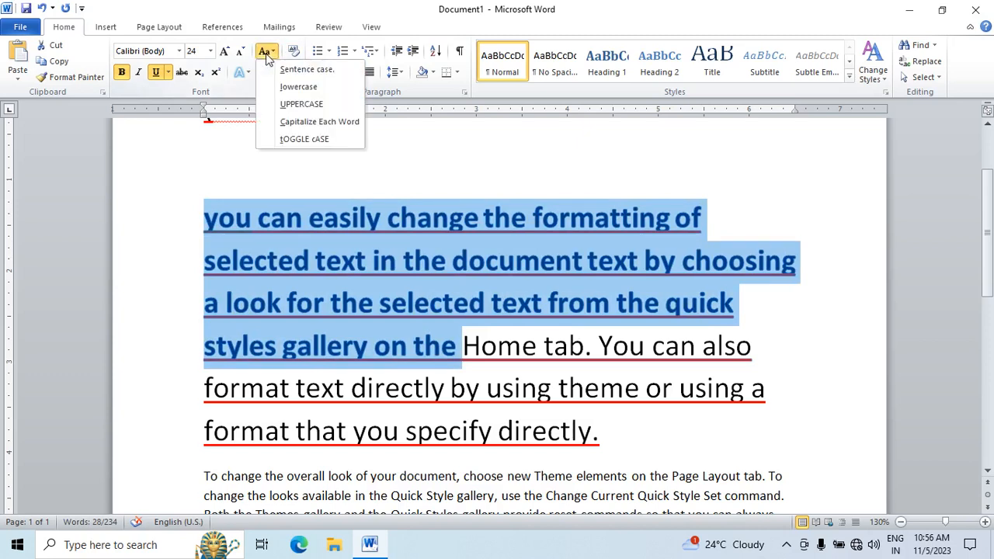
click(295, 104)
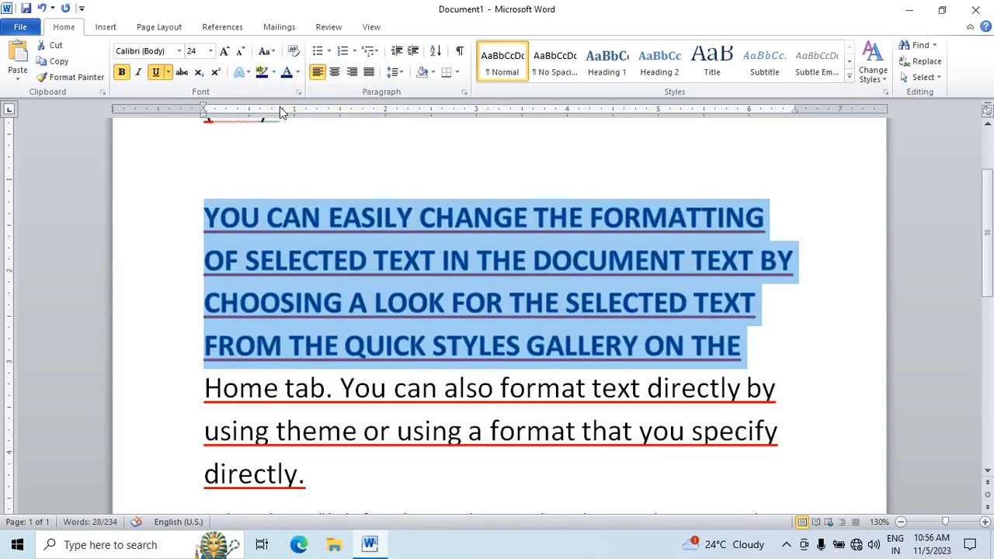
click(265, 51)
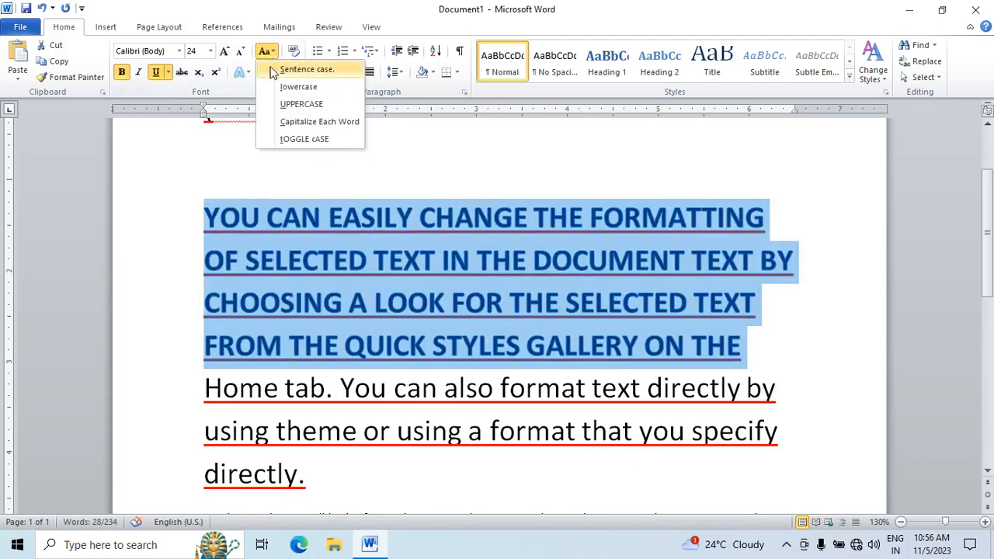
click(303, 122)
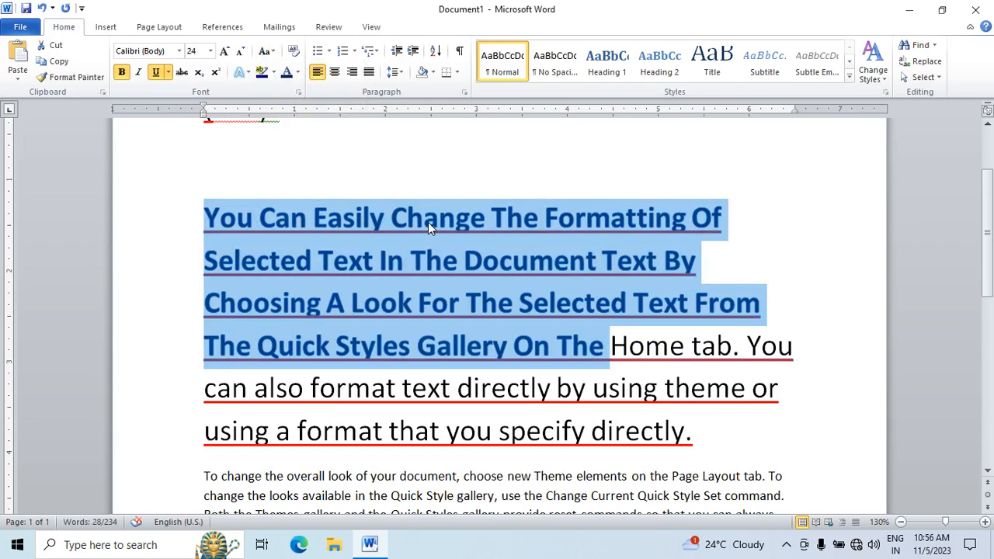
click(270, 52)
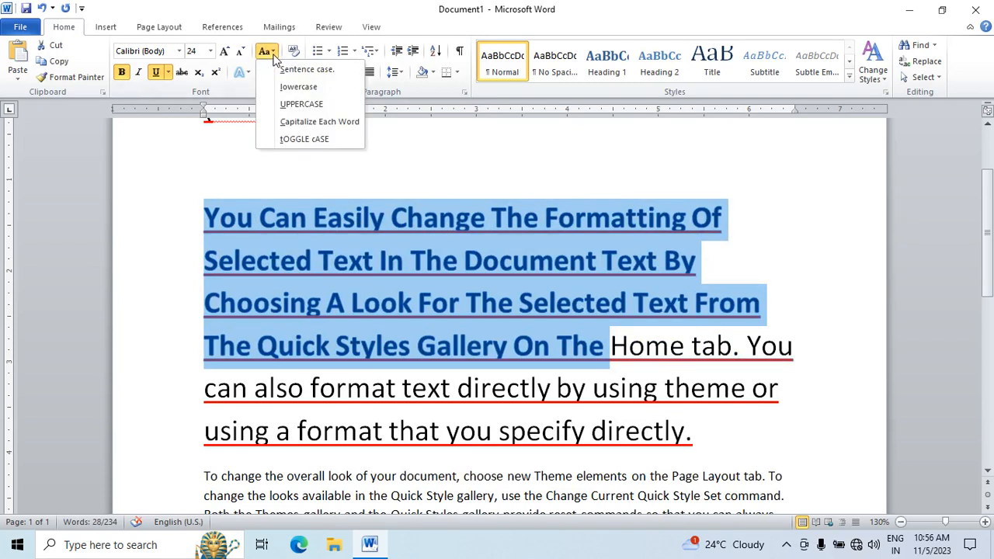
click(308, 142)
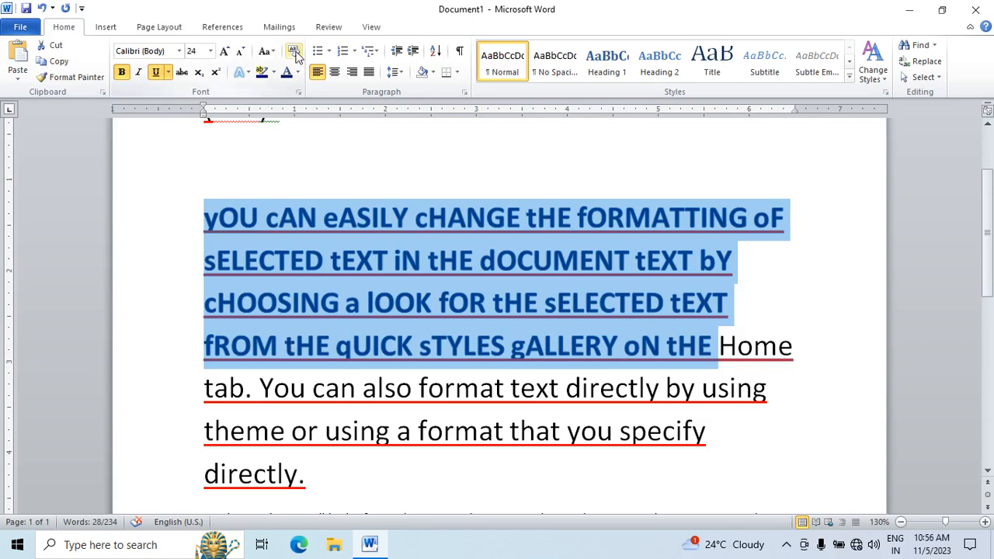
Step: Shrink the selected text's font size and grow it again to 22
click(242, 53)
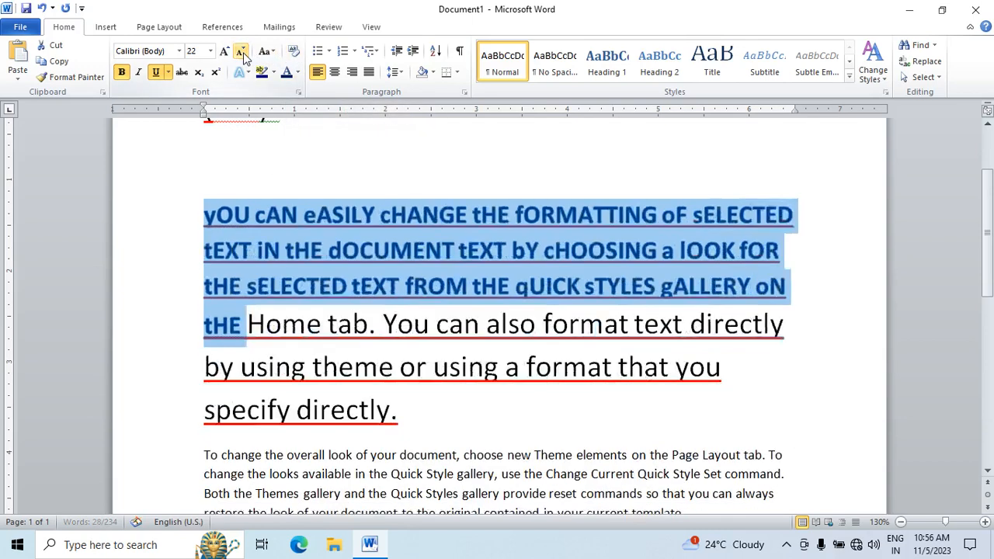
click(242, 53)
click(243, 53)
click(242, 53)
click(225, 53)
click(226, 53)
click(225, 53)
click(225, 52)
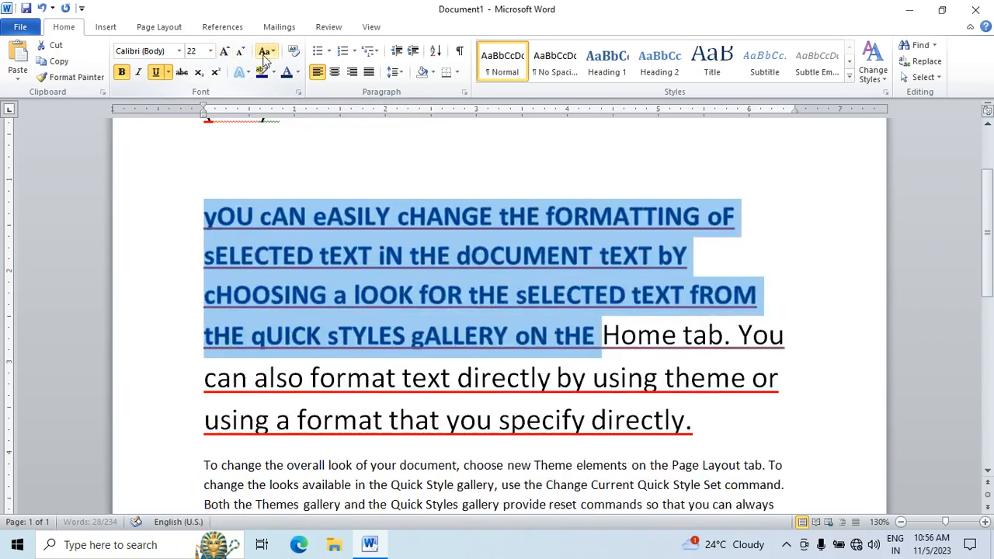
Step: Return the selected text to Sentence case and set its font size to 36, finishing with 28
click(268, 52)
click(287, 69)
click(209, 51)
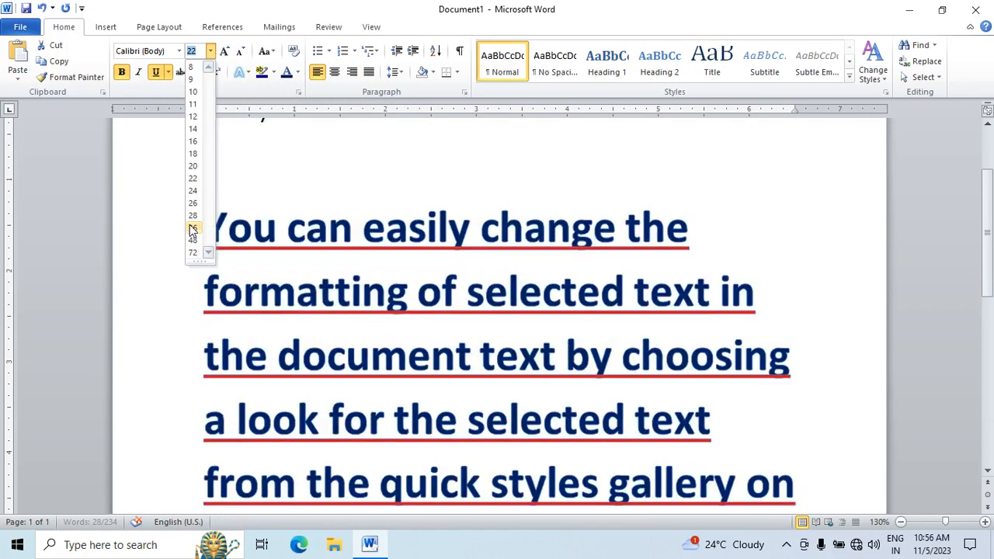
click(193, 228)
click(210, 50)
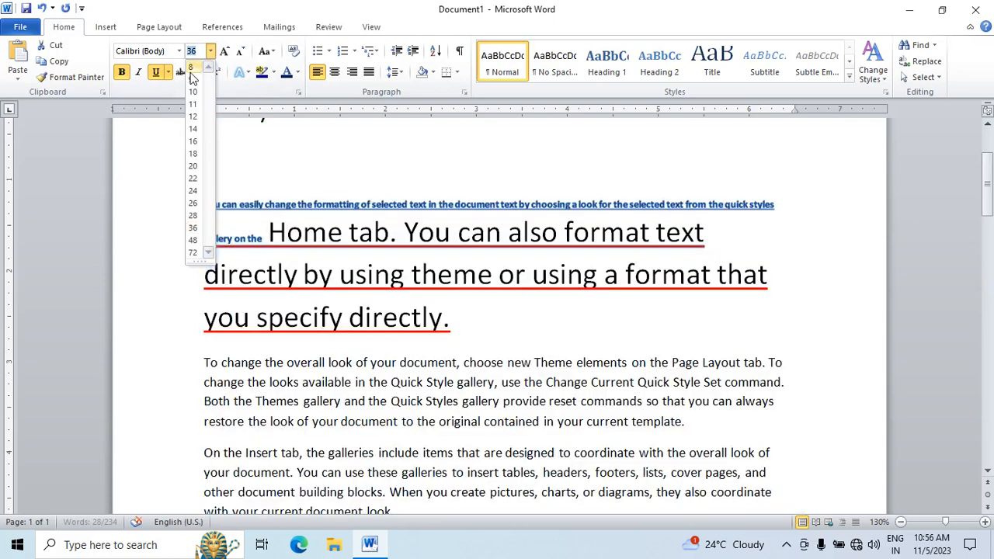
click(193, 215)
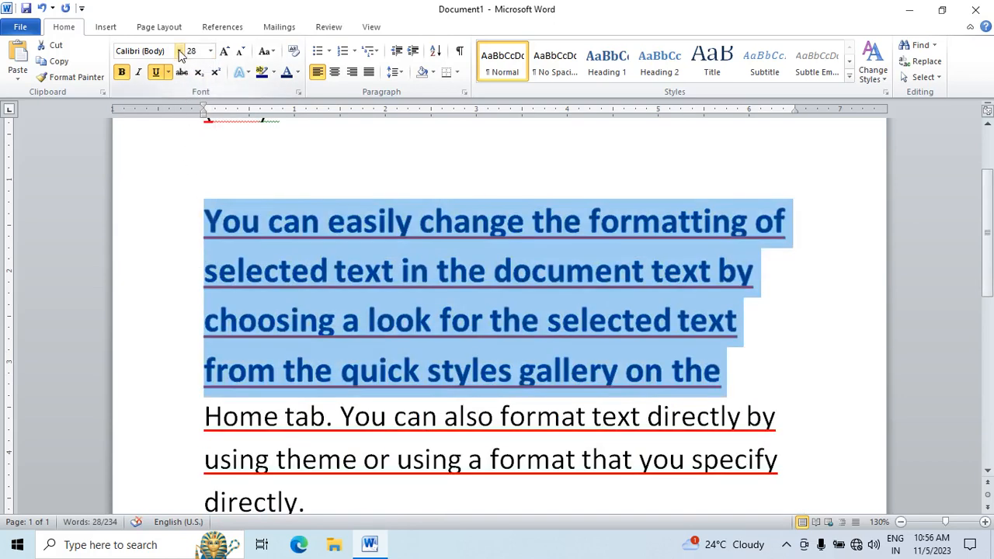
Step: Try the Times New Roman and Bahnschrift Light Condensed fonts on the selected text
click(179, 51)
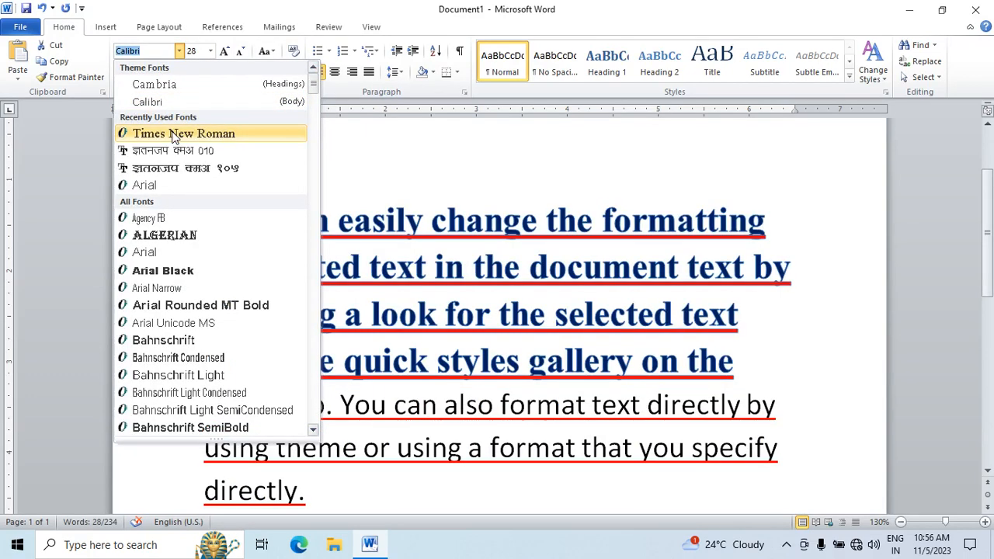
click(176, 135)
click(178, 50)
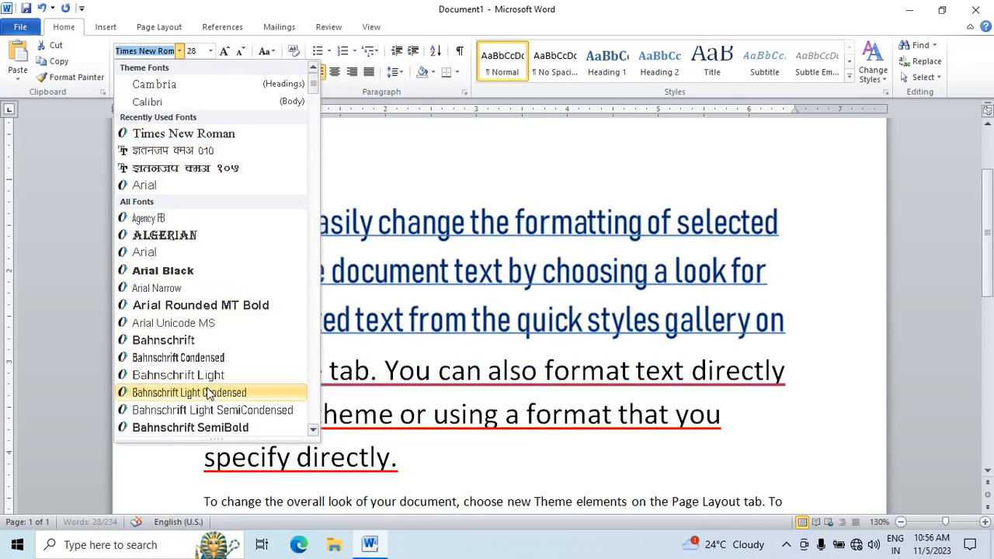
scroll(208, 393, down, 6)
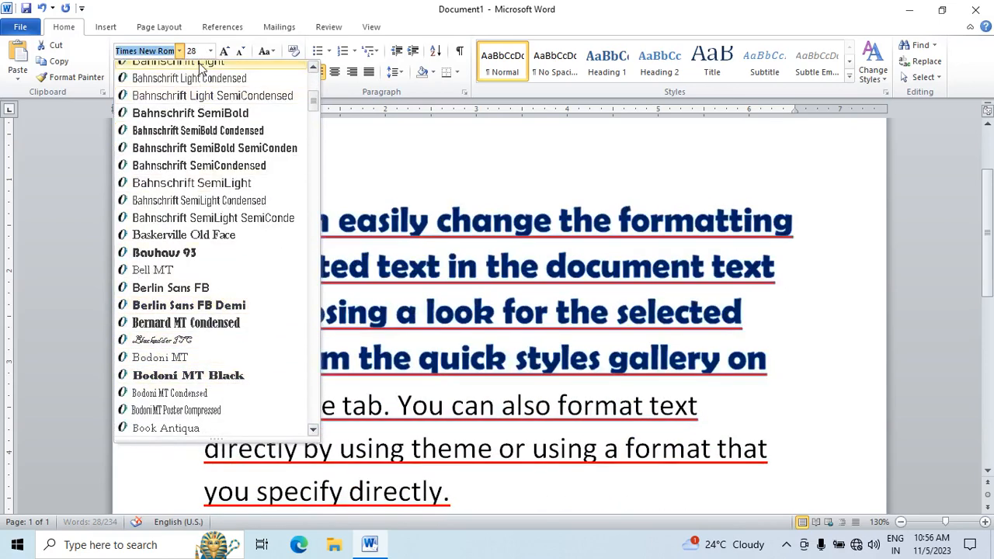
click(202, 77)
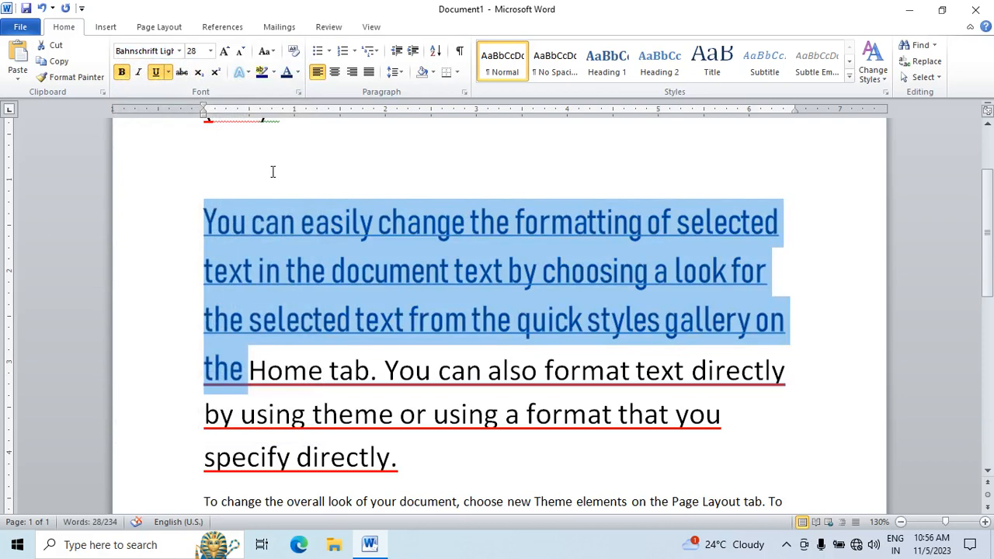
Step: Set the selected text's font to Monotype Corsiva by entering its name
click(154, 52)
text(Monotype Cors)
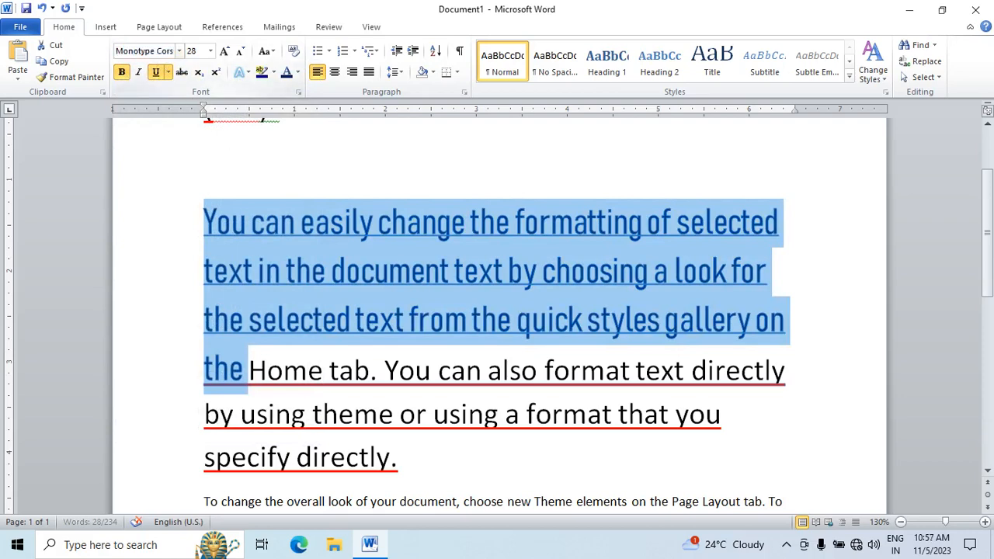
key(Return)
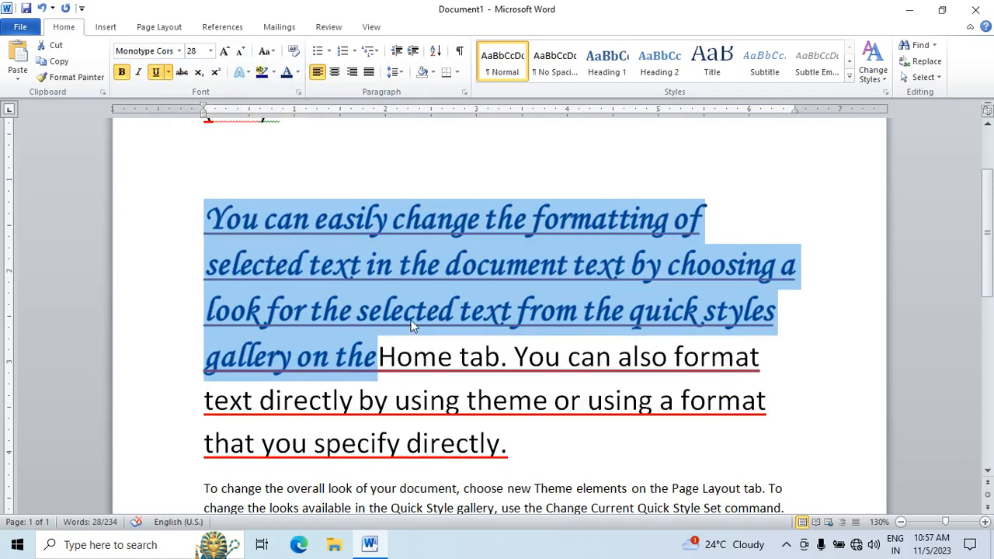
Step: Look over the restyled paragraph, the formula above it and the body text below at different zoom levels
scroll(412, 323, down, 4)
scroll(411, 319, up, 6)
scroll(418, 343, down, 4)
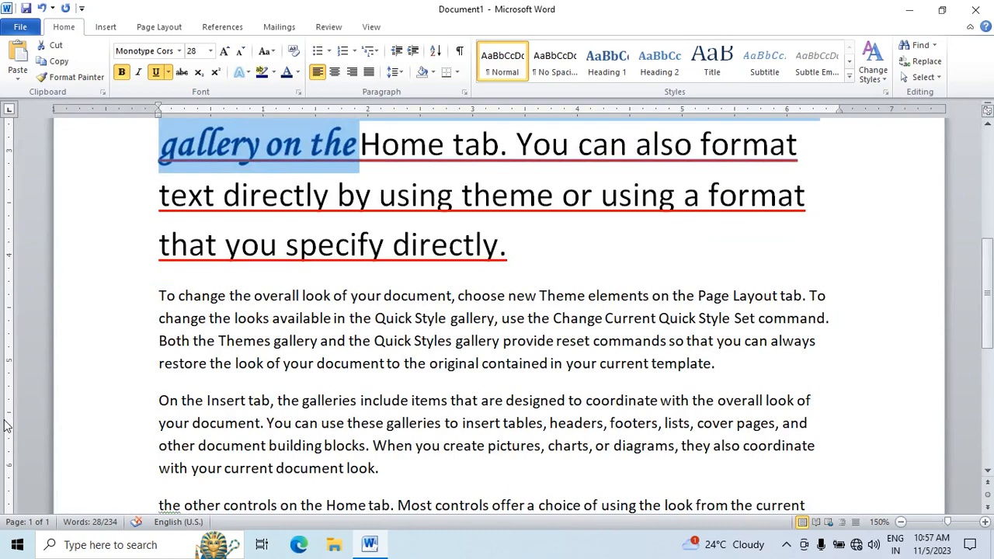
scroll(441, 291, up, 5)
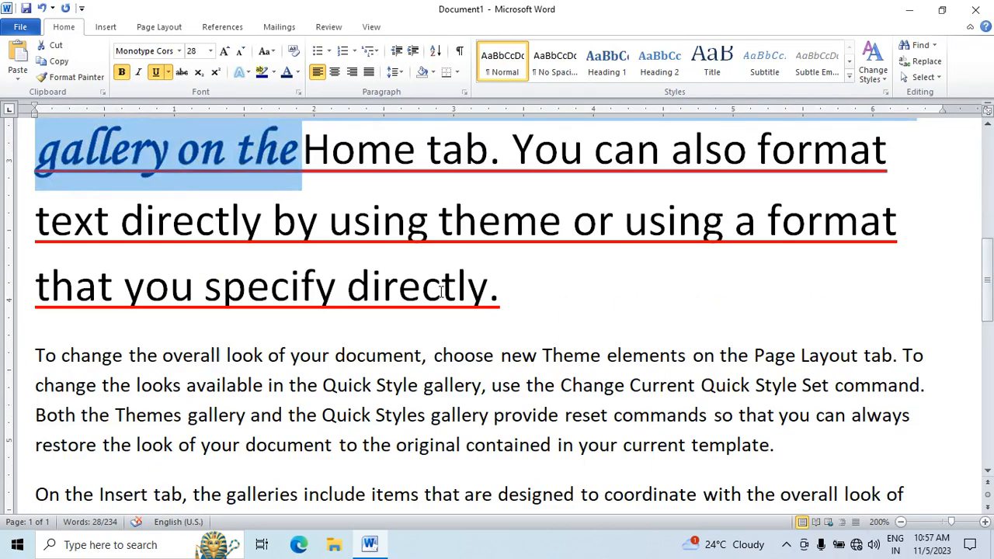
scroll(440, 291, up, 9)
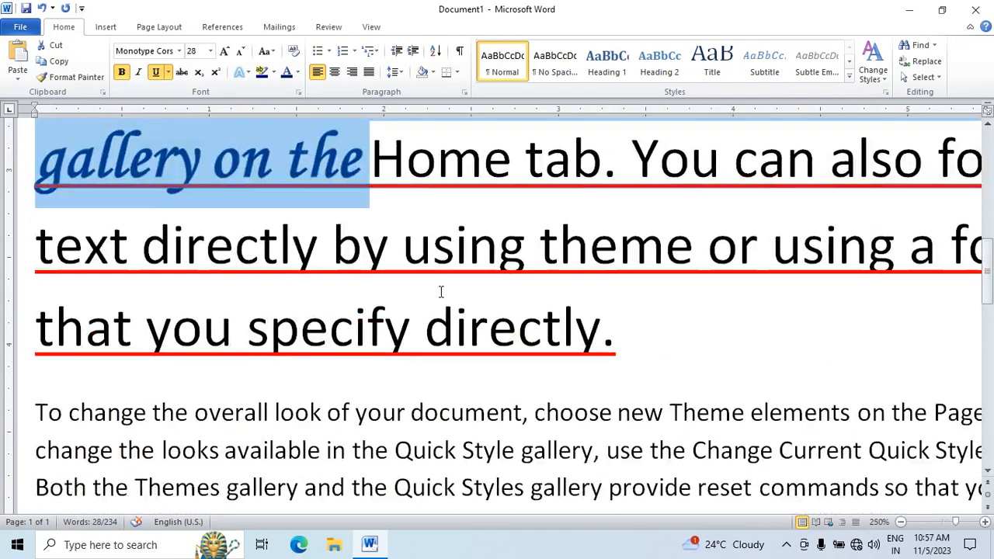
click(440, 290)
scroll(440, 290, down, 6)
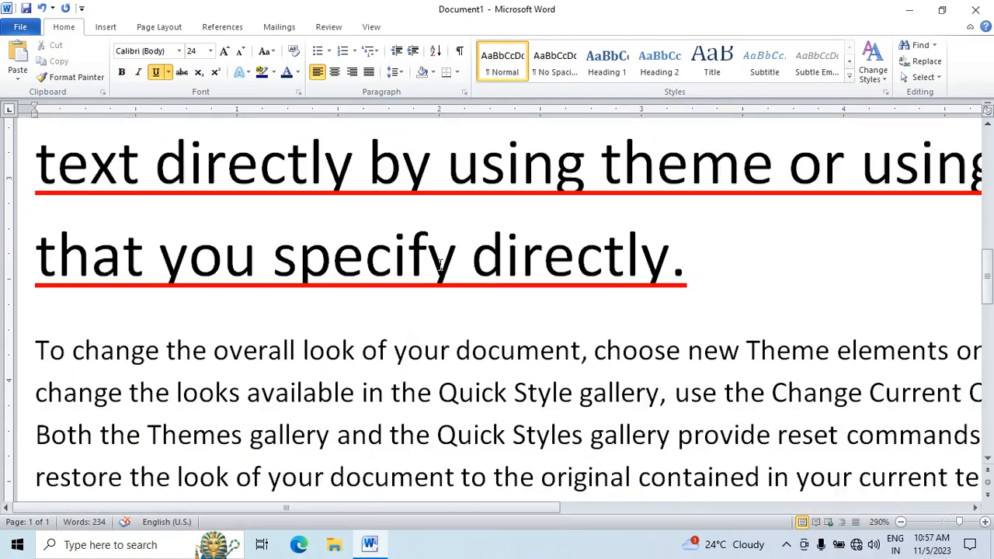
scroll(397, 267, down, 5)
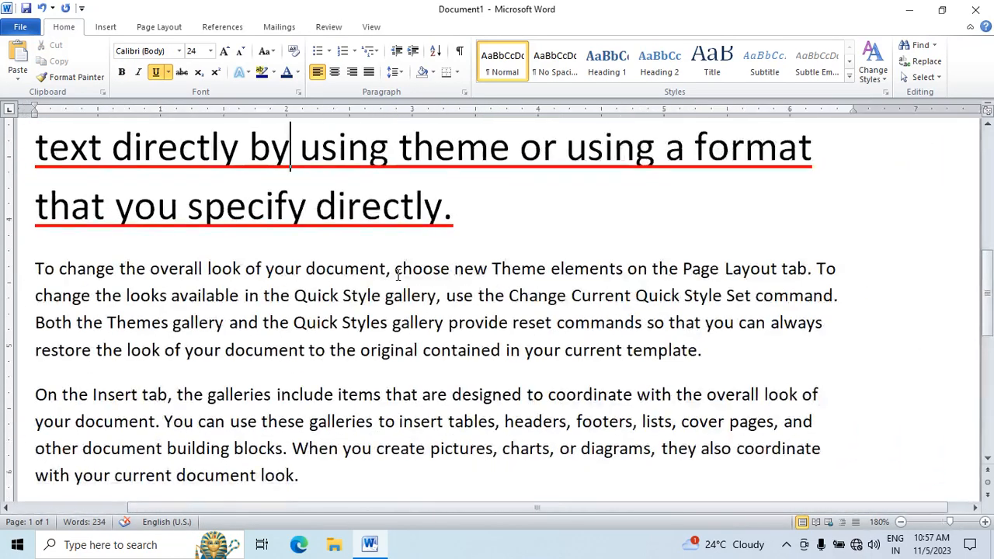
drag(731, 508, 592, 497)
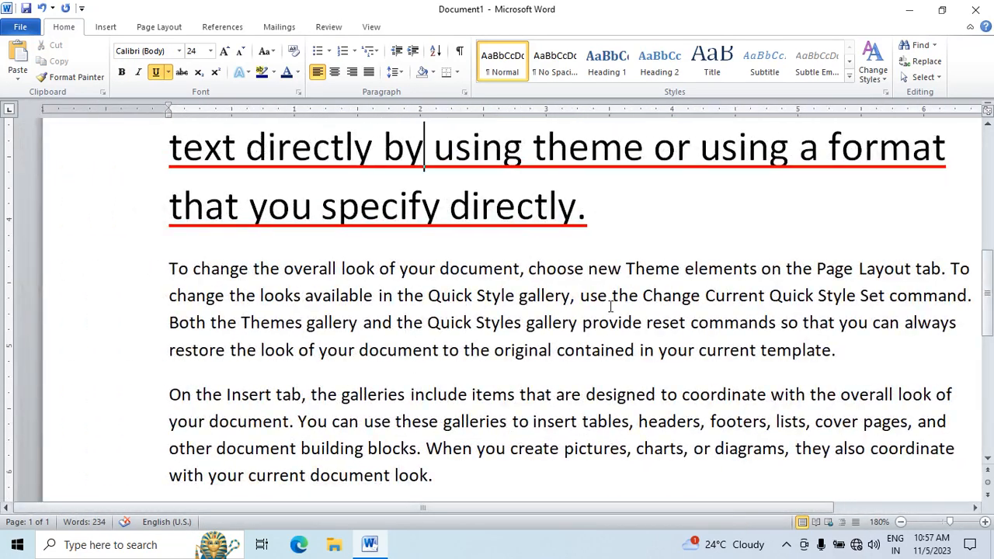
scroll(610, 292, up, 6)
scroll(550, 320, down, 1)
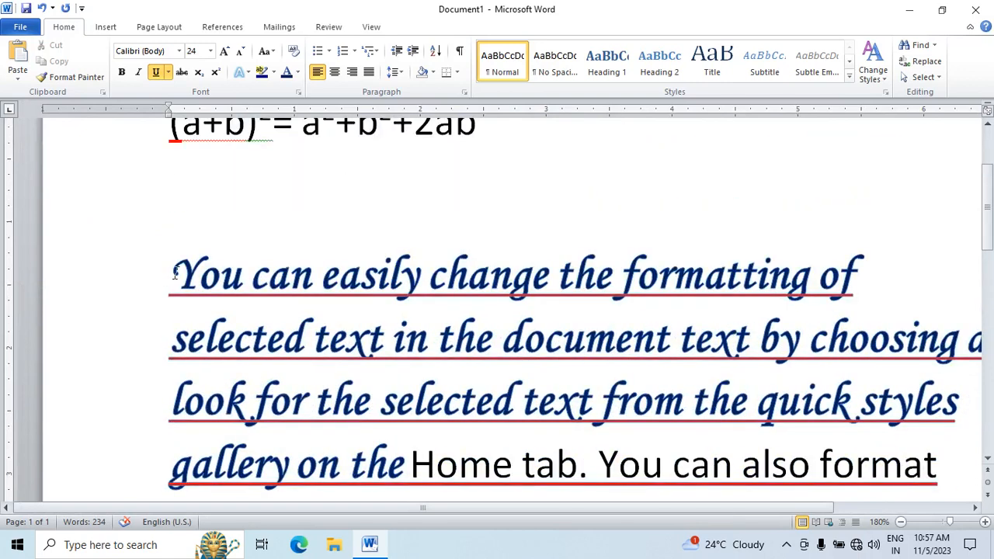
drag(175, 272, 403, 466)
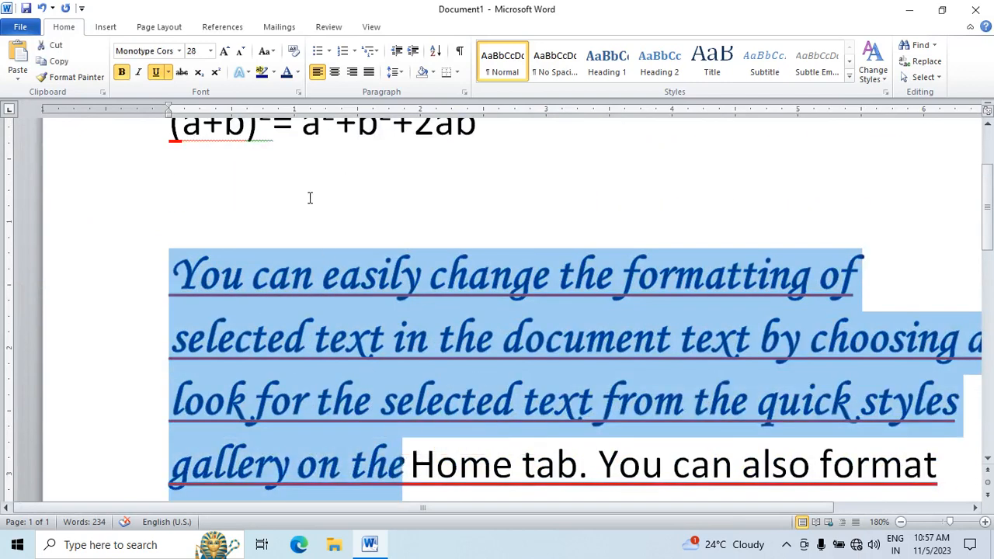
click(339, 235)
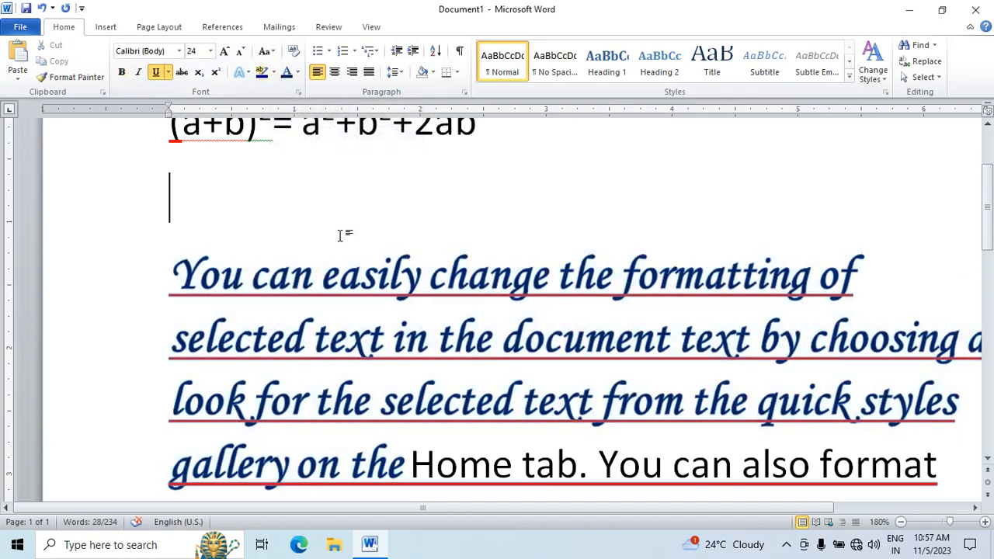
scroll(340, 235, down, 4)
ctrl+scroll(329, 225, down, 2)
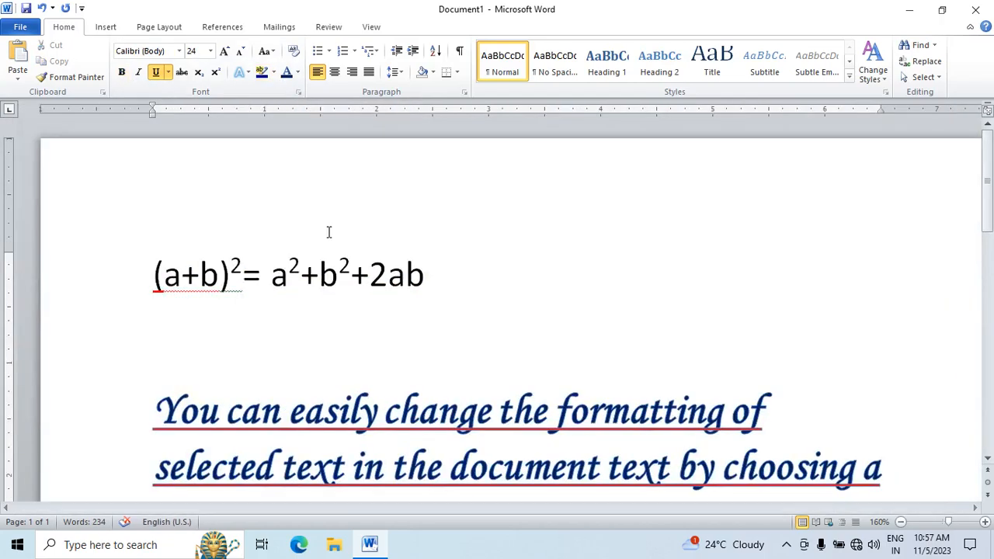
ctrl+scroll(328, 231, down, 3)
scroll(346, 275, down, 12)
scroll(362, 329, up, 3)
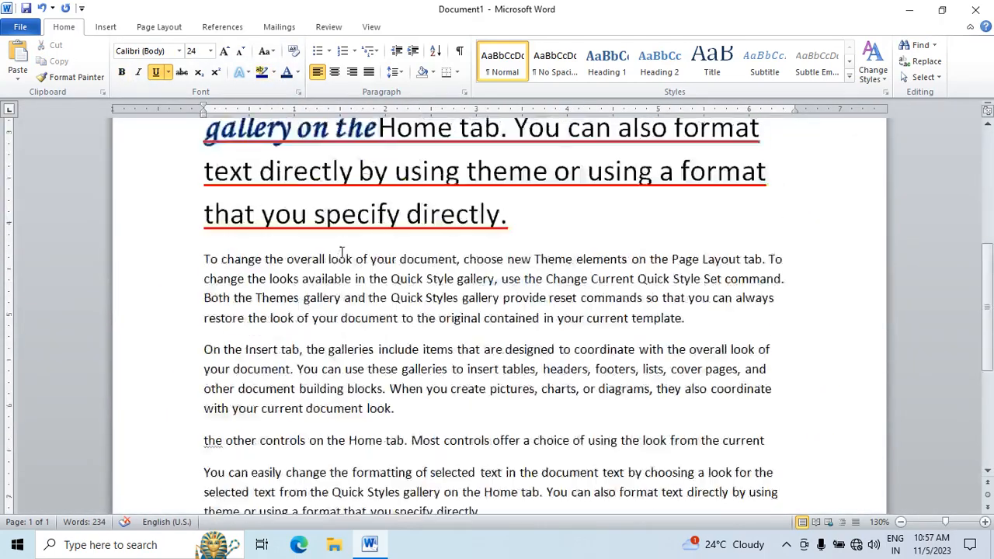
Step: Highlight the phrase "available in the Quick Style gallery" in yellow
drag(302, 279, 478, 284)
click(273, 72)
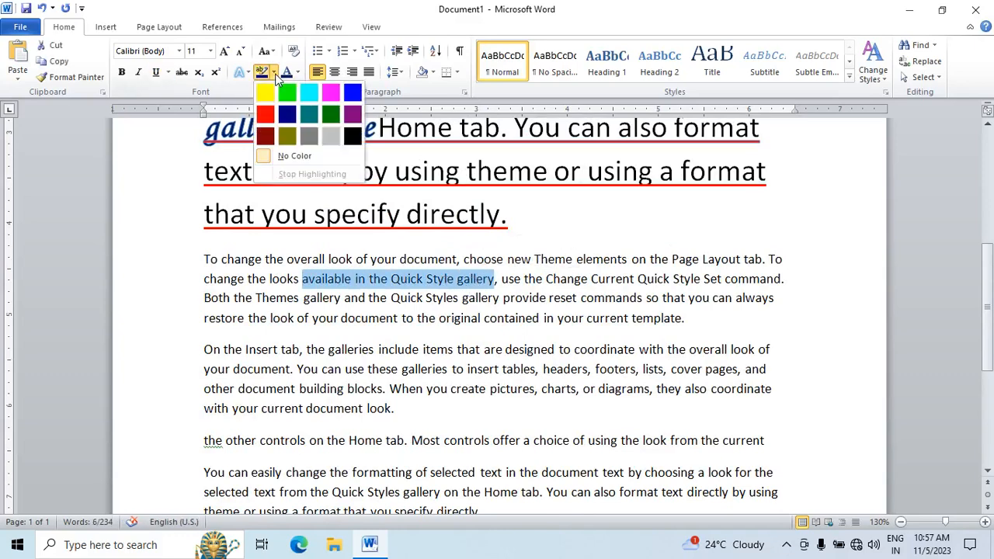
click(268, 84)
Step: Use the yellow highlighter on "in your current template", "elements on the Page" and "galleries include items that"
click(263, 71)
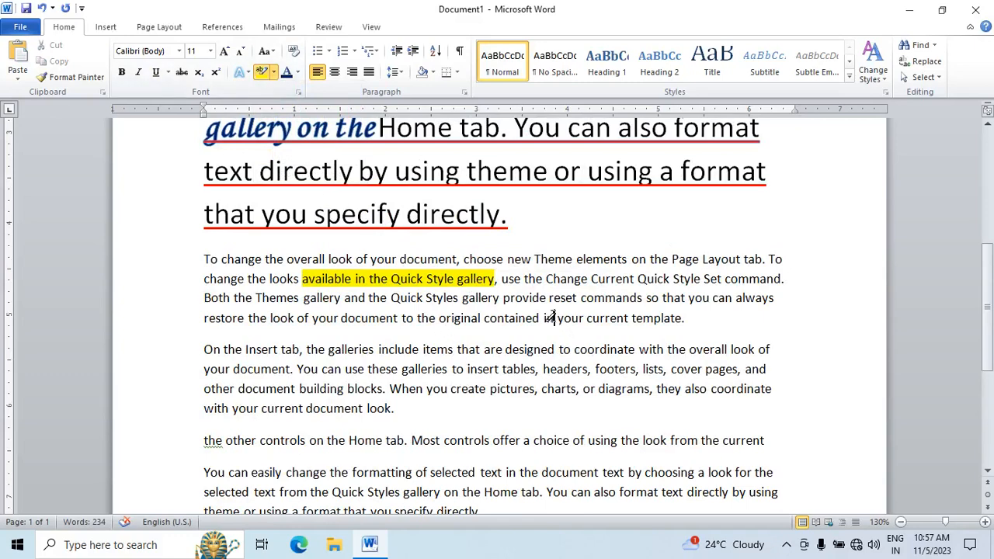
drag(545, 318, 682, 319)
drag(577, 260, 699, 260)
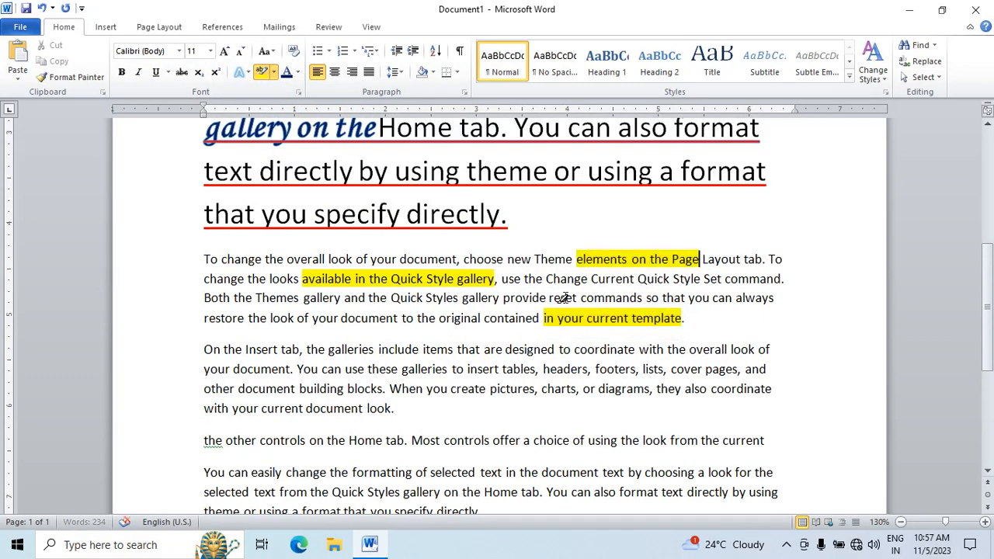
drag(328, 350, 481, 350)
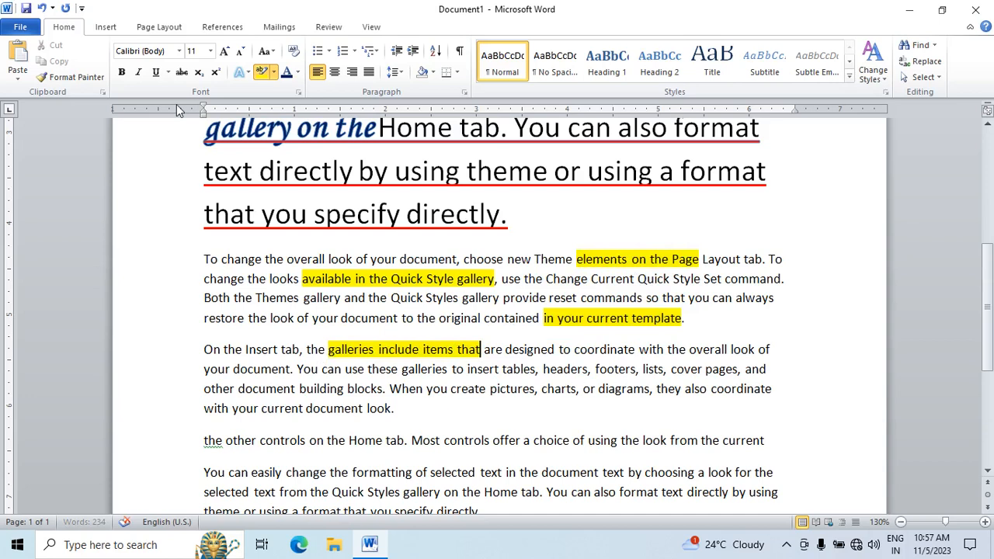
Step: Highlight "choice of using the look", "footers, lists, cover pages,", "you create pictures, charts" and "document. You" in turquoise
click(274, 71)
click(307, 96)
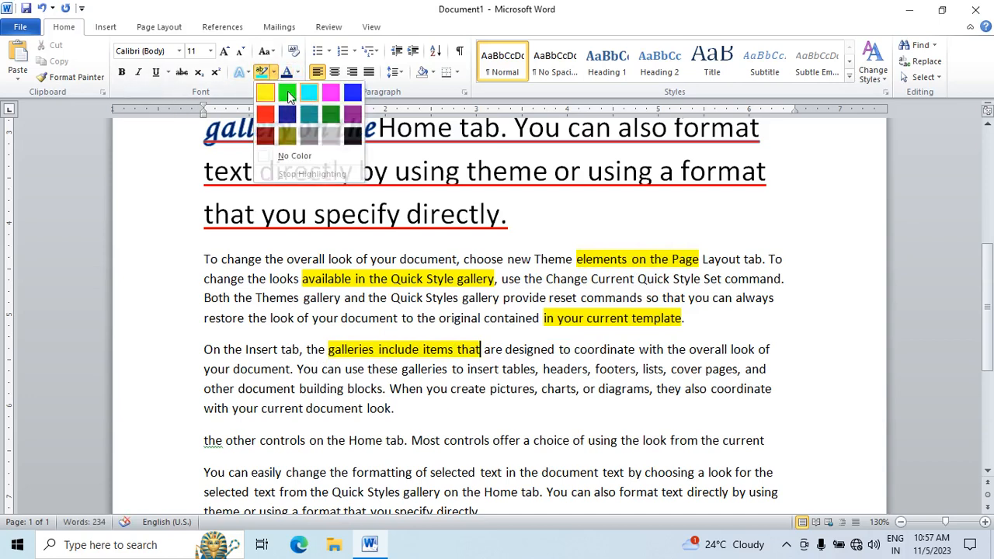
click(262, 72)
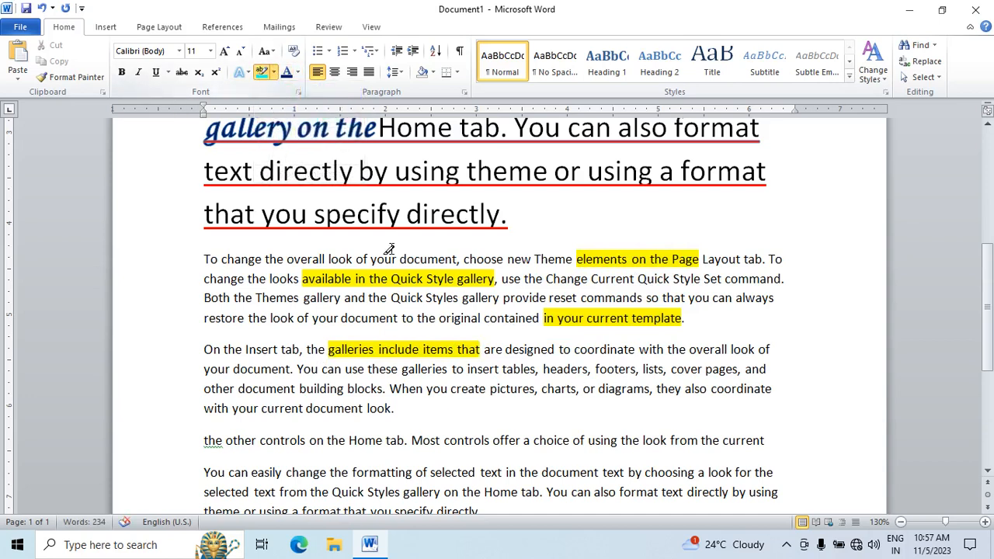
drag(532, 440, 667, 440)
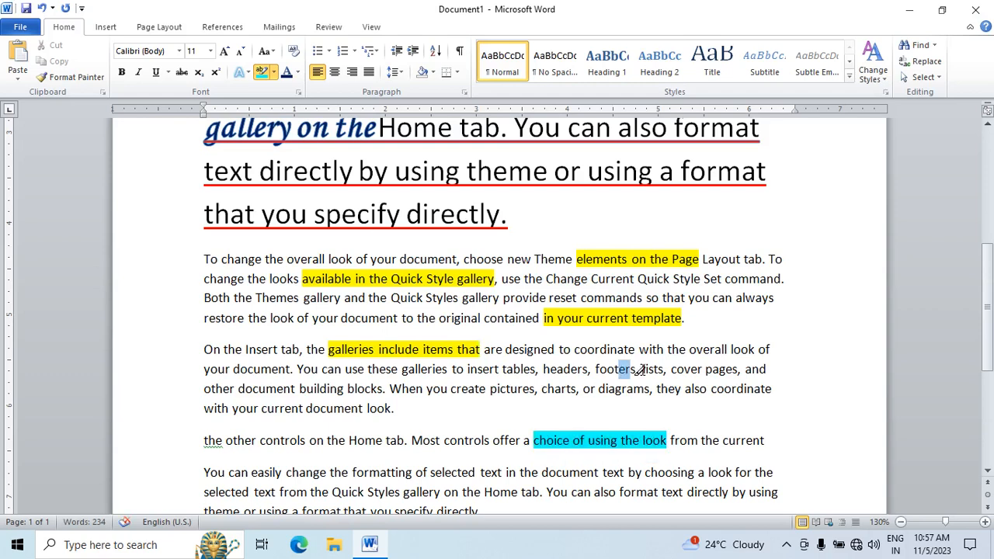
drag(595, 370, 741, 370)
drag(426, 388, 577, 388)
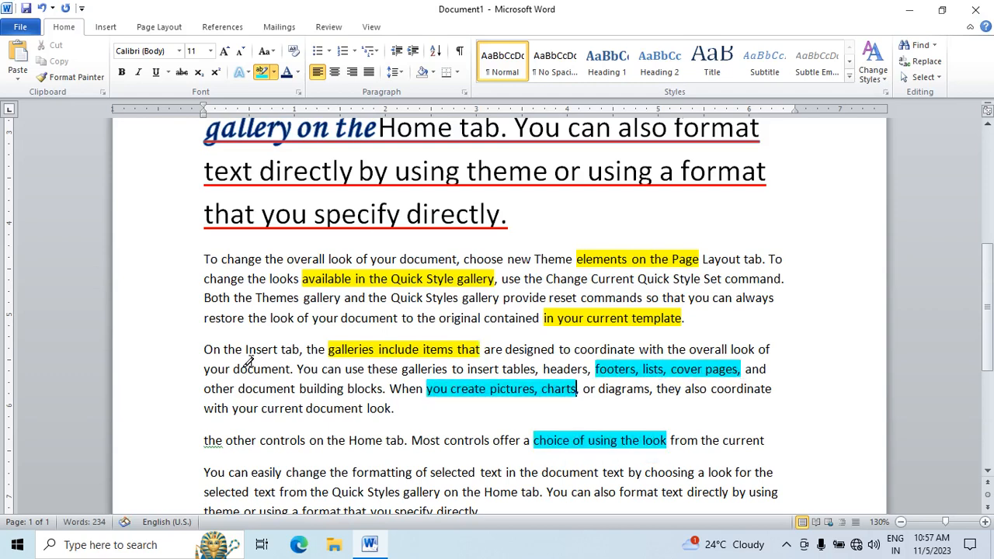
drag(233, 370, 318, 370)
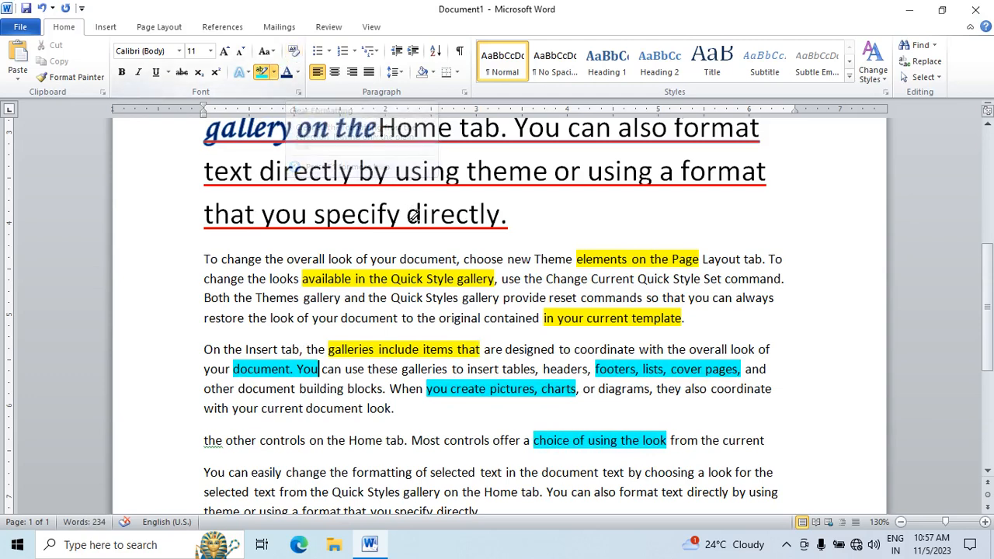
Step: Stop highlighting and clear all formatting from the formula through the words "format that you specify"
double_click(549, 220)
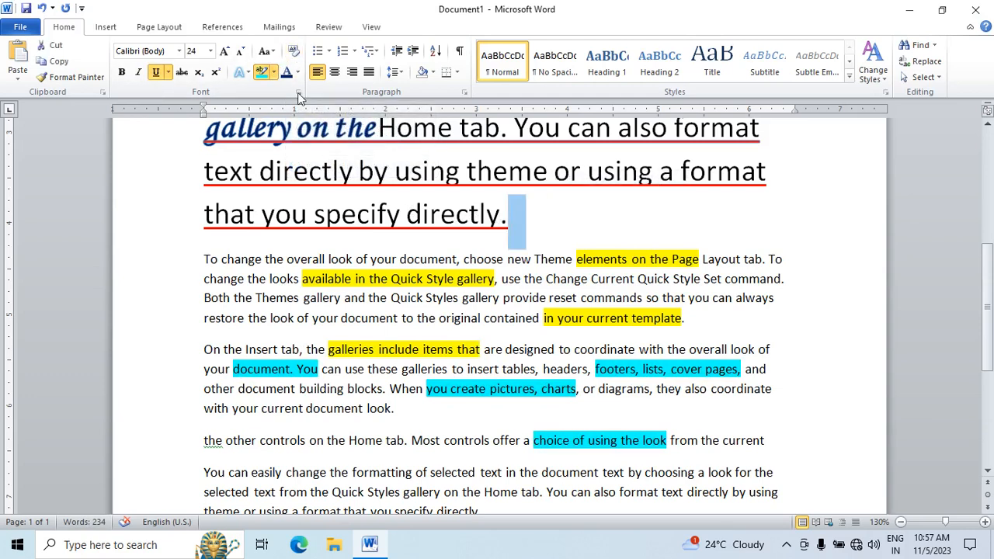
click(264, 75)
scroll(471, 251, up, 3)
drag(516, 348, 466, 309)
click(596, 351)
drag(713, 366, 156, 70)
scroll(313, 424, down, 2)
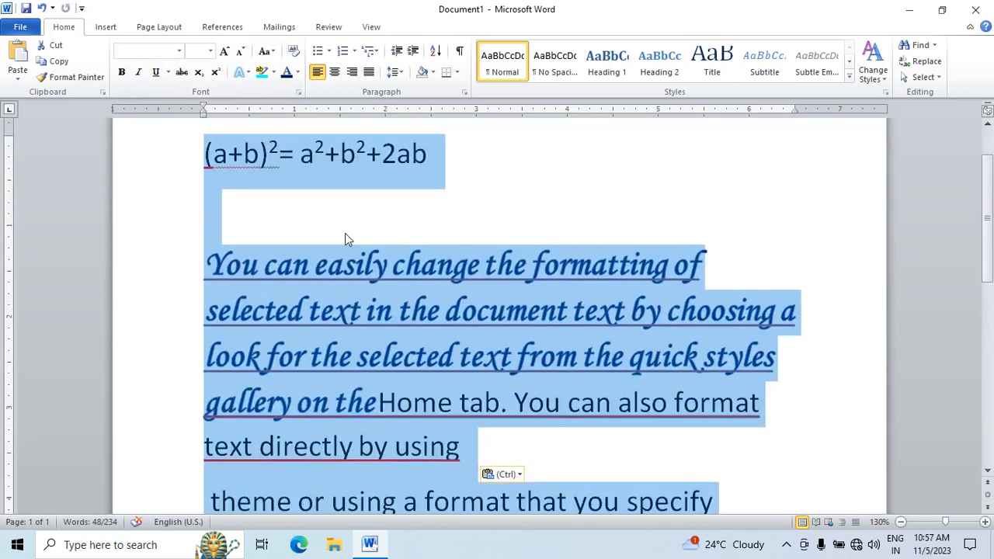
click(294, 54)
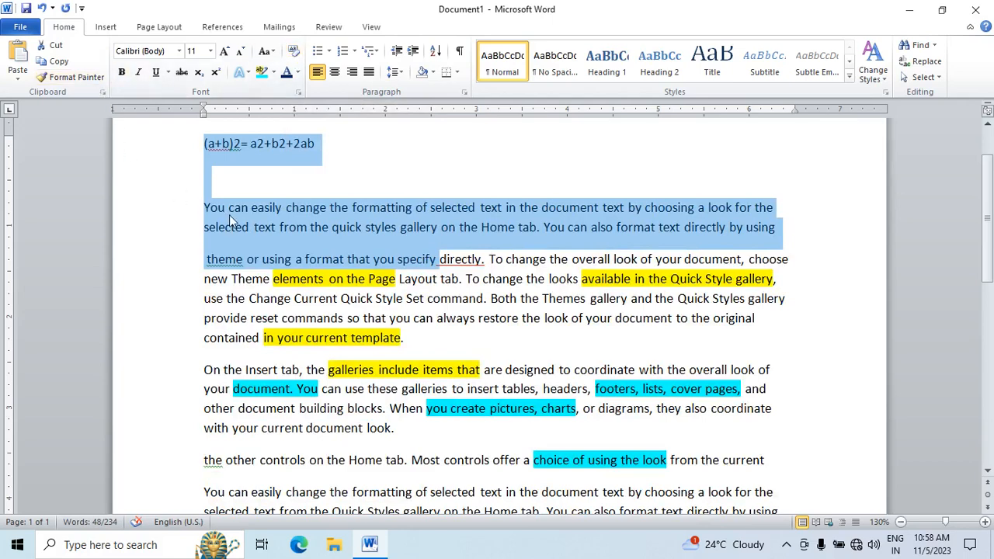
scroll(233, 221, down, 1)
click(278, 214)
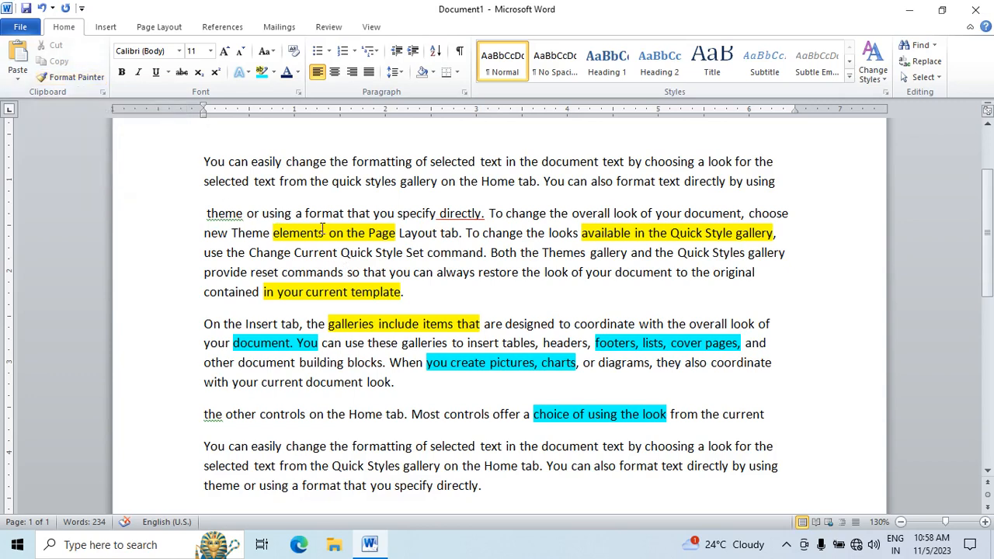
Step: Copy the yellow highlight from "elements on" to the paragraph starting "You can easily change" with Format Painter
drag(313, 223, 335, 233)
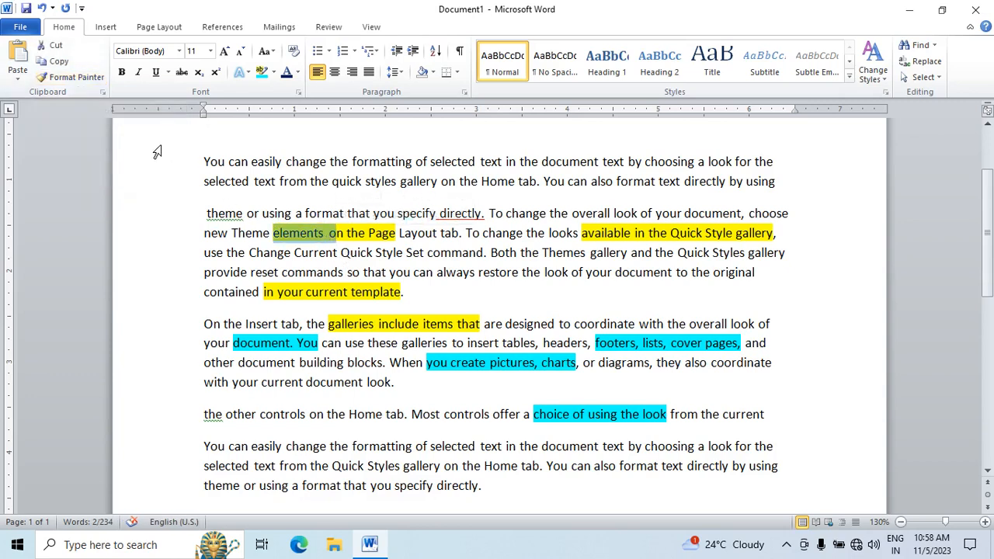
click(78, 82)
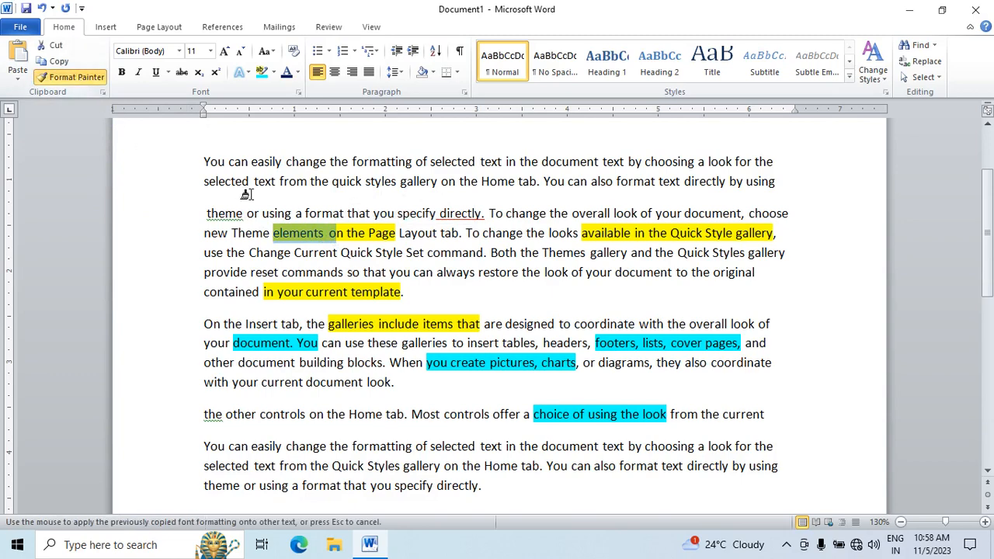
mouse_move(203, 161)
mouse_down()
mouse_move(365, 181)
mouse_move(688, 160)
mouse_move(775, 184)
mouse_up()
click(440, 271)
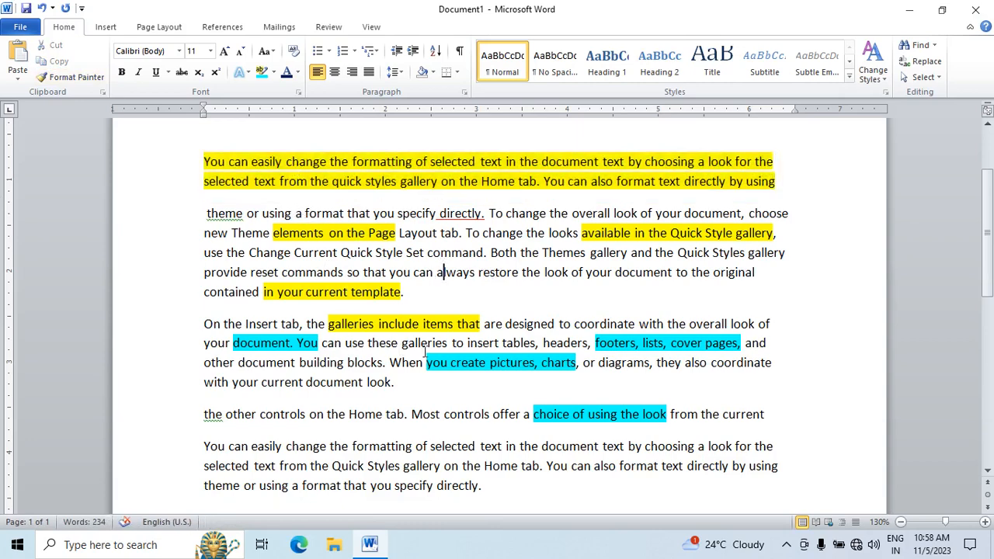
Step: Copy the turquoise highlight from "you create" to the text from "You can easily change" through "current template" with Format Painter
mouse_move(427, 363)
mouse_down()
mouse_move(395, 382)
mouse_move(486, 363)
mouse_up()
click(447, 363)
click(70, 77)
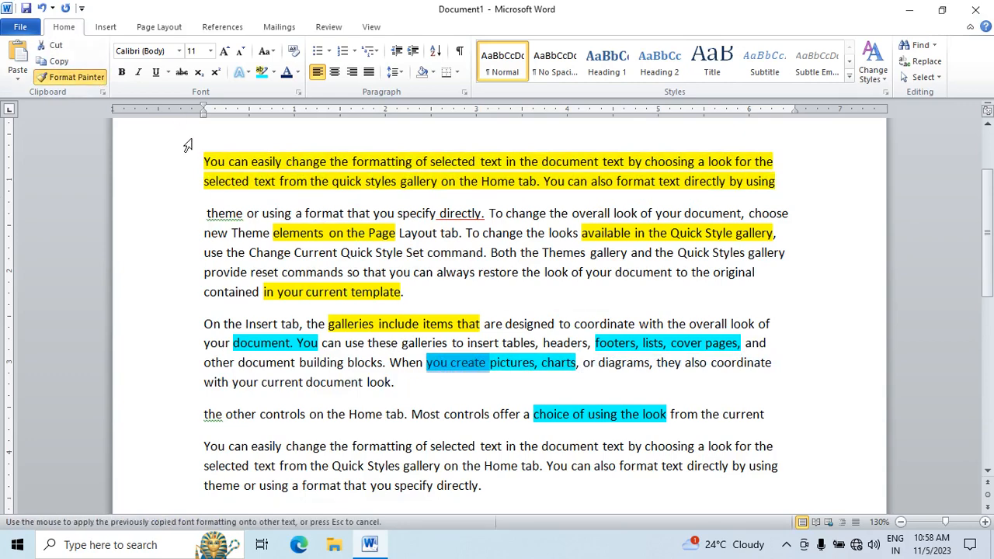
mouse_move(197, 159)
mouse_down()
mouse_move(412, 251)
mouse_move(533, 289)
mouse_up()
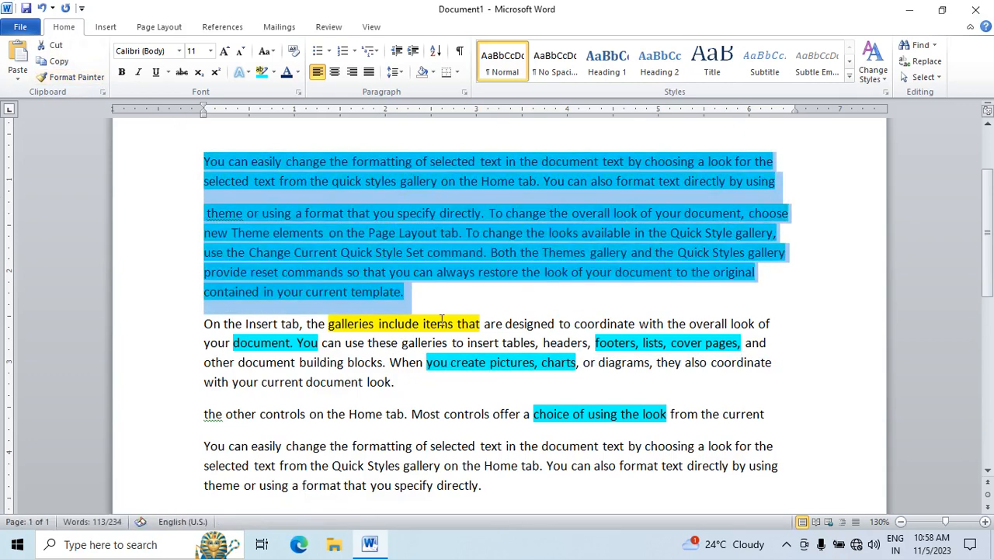
click(392, 294)
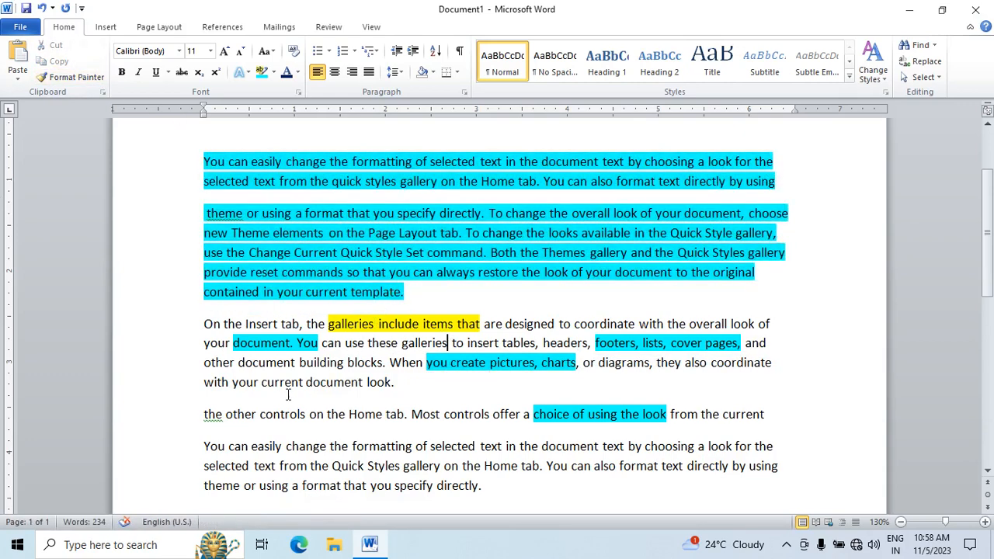
Step: Copy the plain formatting of "your current document" to the text from "You can easily change" through "current template" with Format Painter
drag(365, 382, 233, 382)
click(72, 78)
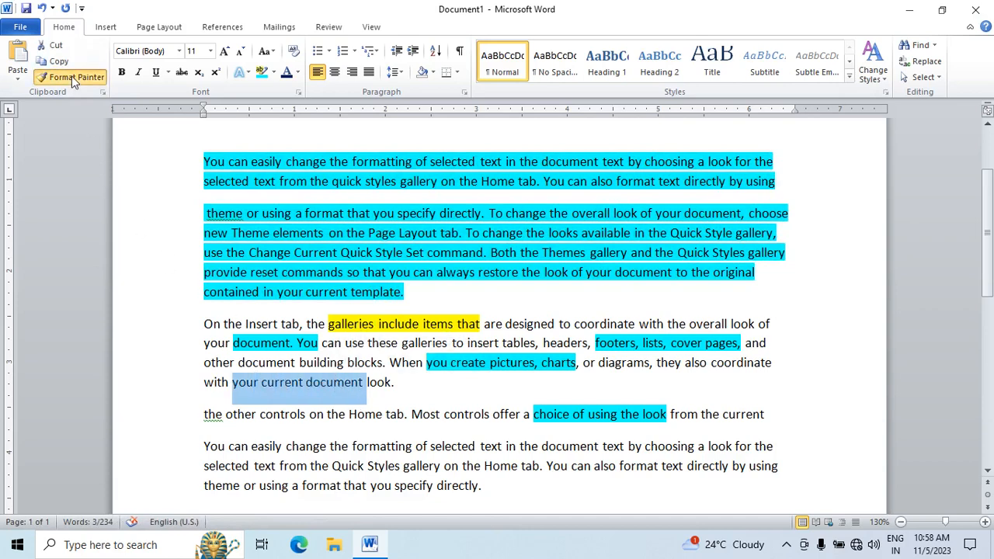
mouse_move(202, 159)
mouse_down()
mouse_move(401, 279)
mouse_move(408, 294)
mouse_up()
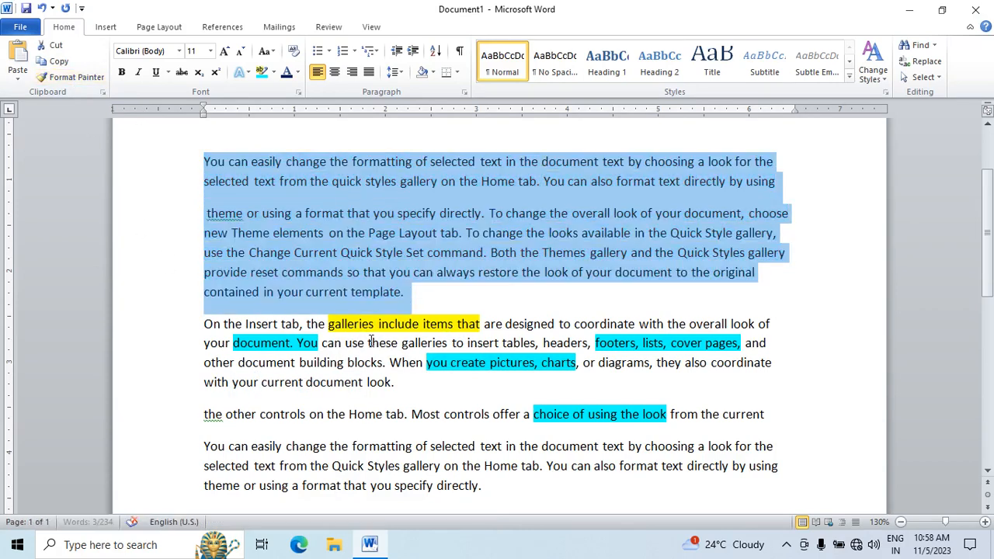
click(312, 232)
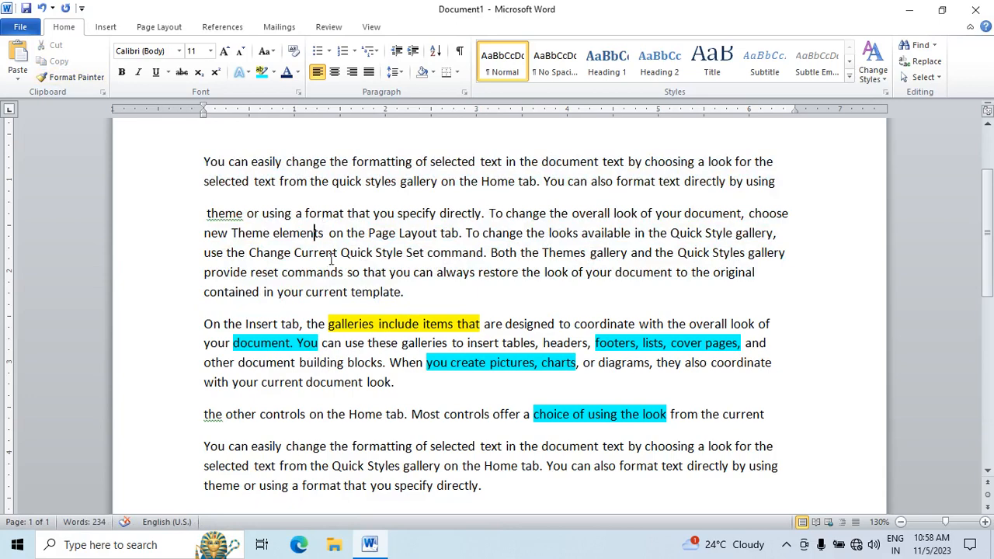
Step: Copy the plain formatting of "Current Quick" to the paragraphs from "On the Insert tab" onward with Format Painter
scroll(332, 260, down, 1)
drag(315, 206, 376, 206)
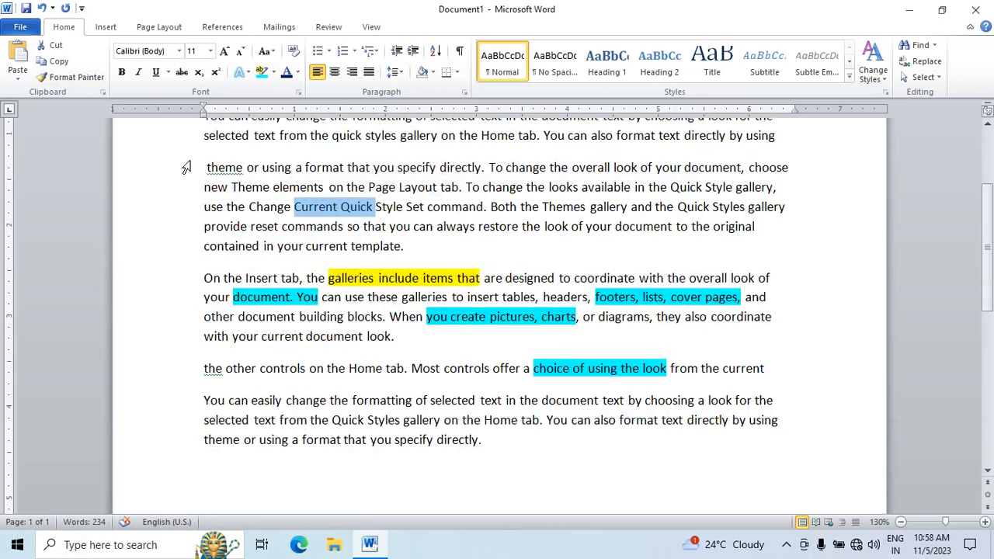
click(75, 81)
mouse_move(200, 277)
mouse_down()
mouse_move(659, 399)
mouse_move(696, 433)
mouse_up()
click(458, 403)
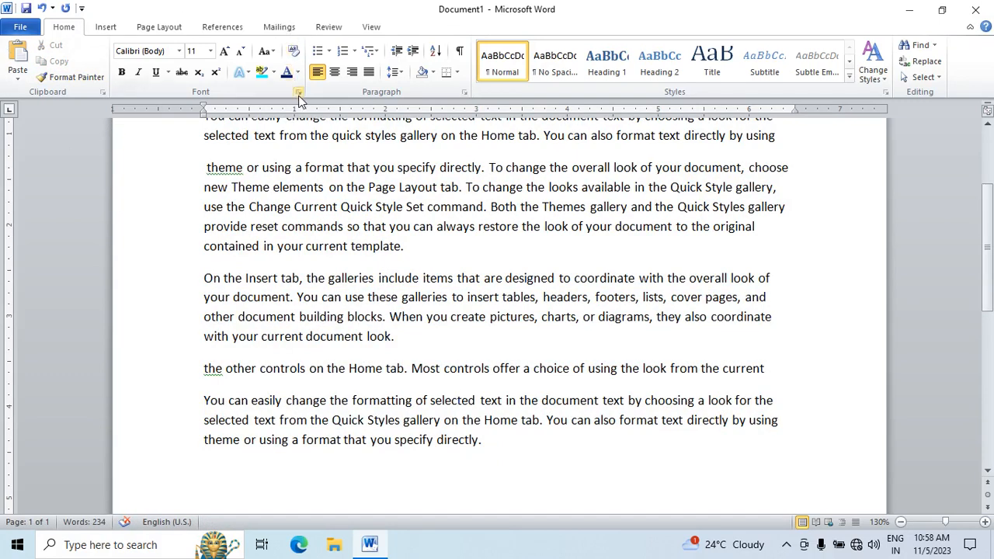
Step: Delete the equation line "(a+b)2= a2+b2+2ab" and the empty line below it so the text starts the page
scroll(351, 238, up, 3)
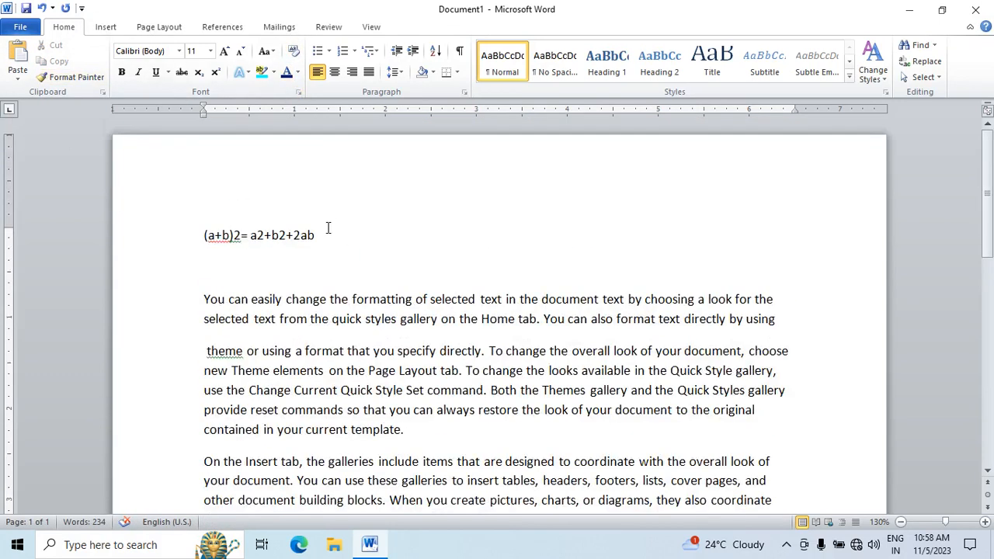
drag(328, 228, 35, 204)
key(Delete)
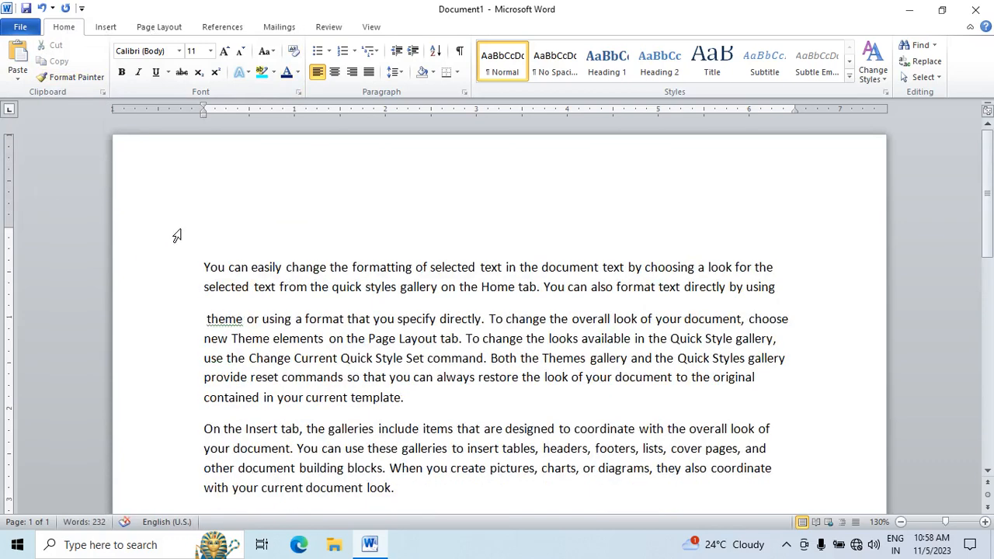
key(Delete)
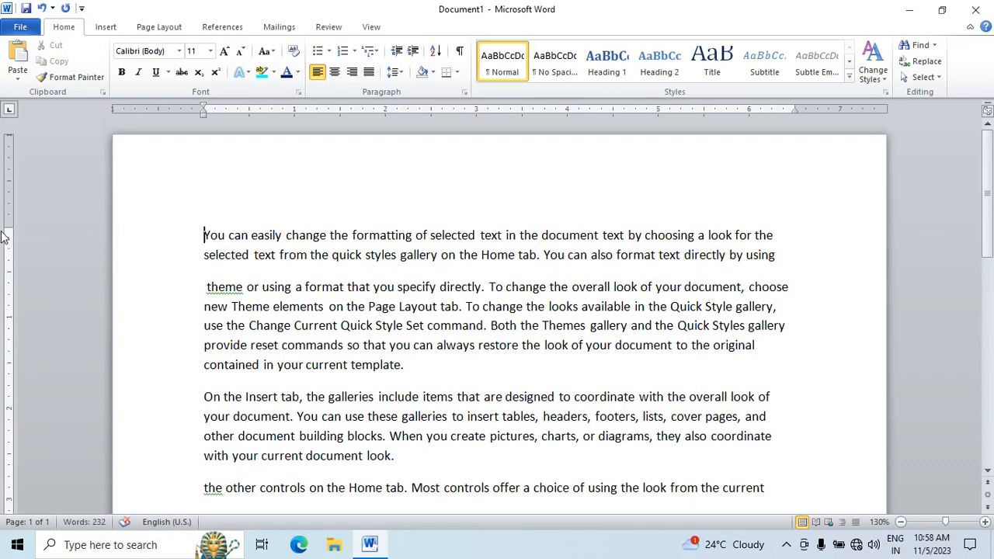
Step: Check how the document looks in the print preview and return to editing
scroll(238, 200, down, 2)
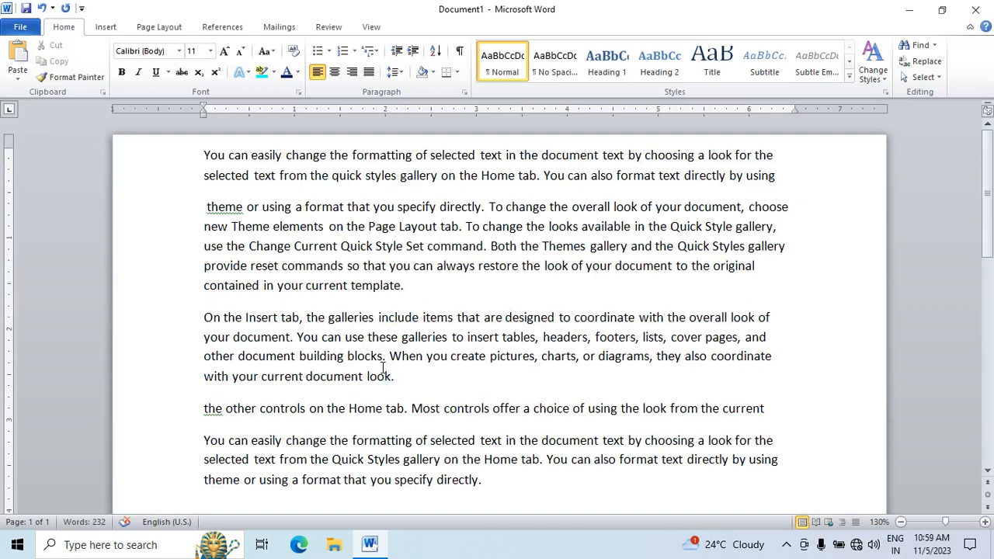
key(ctrl+p)
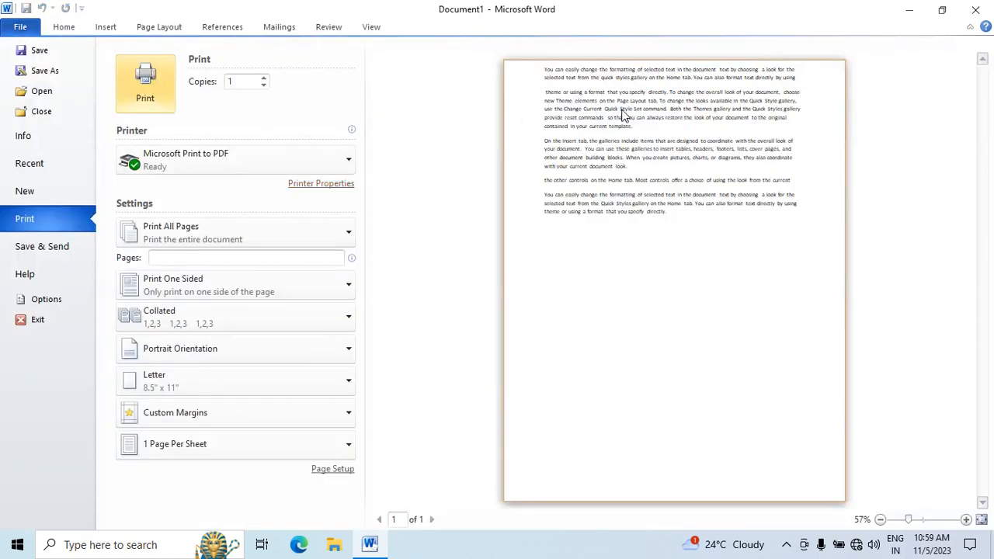
key(Escape)
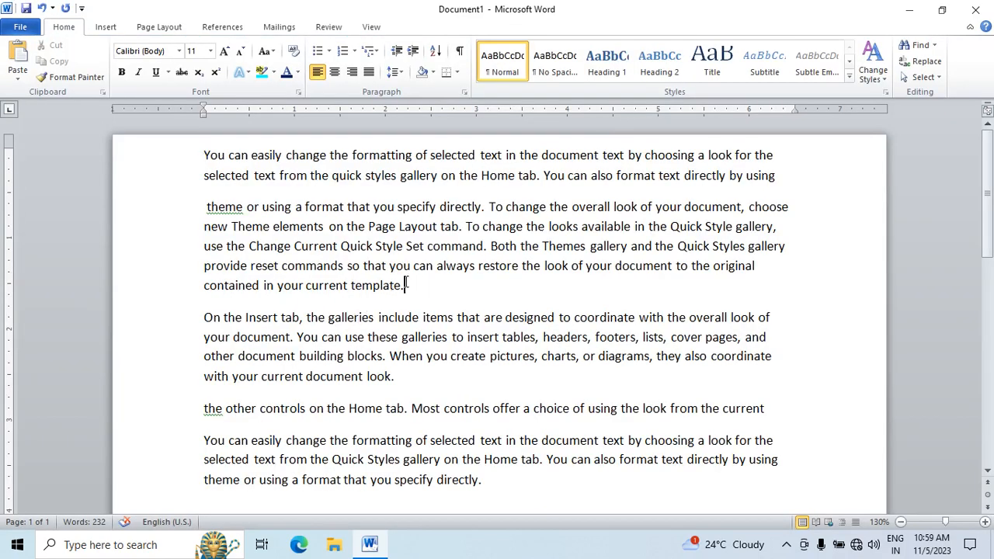
Step: Color the paragraph from "theme or using a format" through "current template" with the standard dark red
drag(406, 285, 207, 203)
click(351, 287)
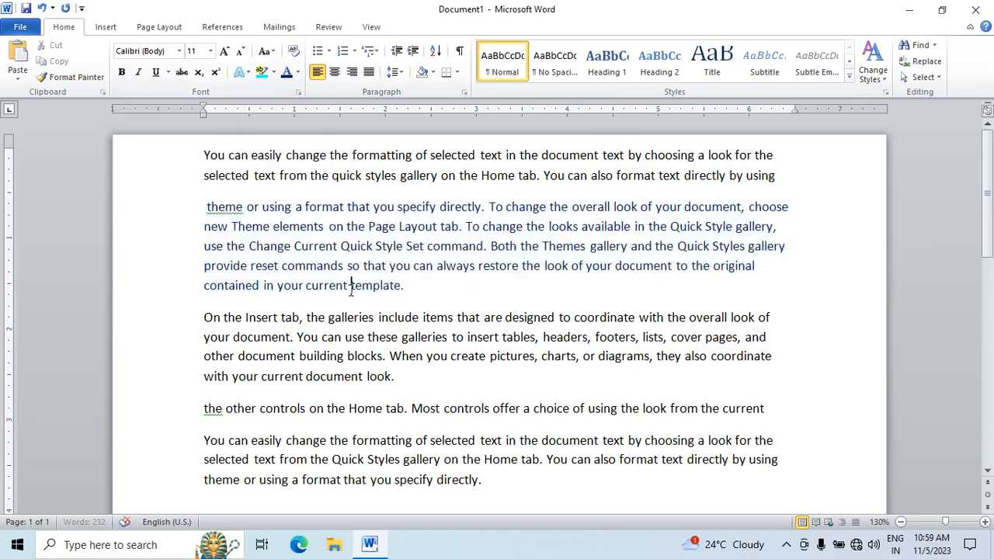
drag(398, 285, 205, 203)
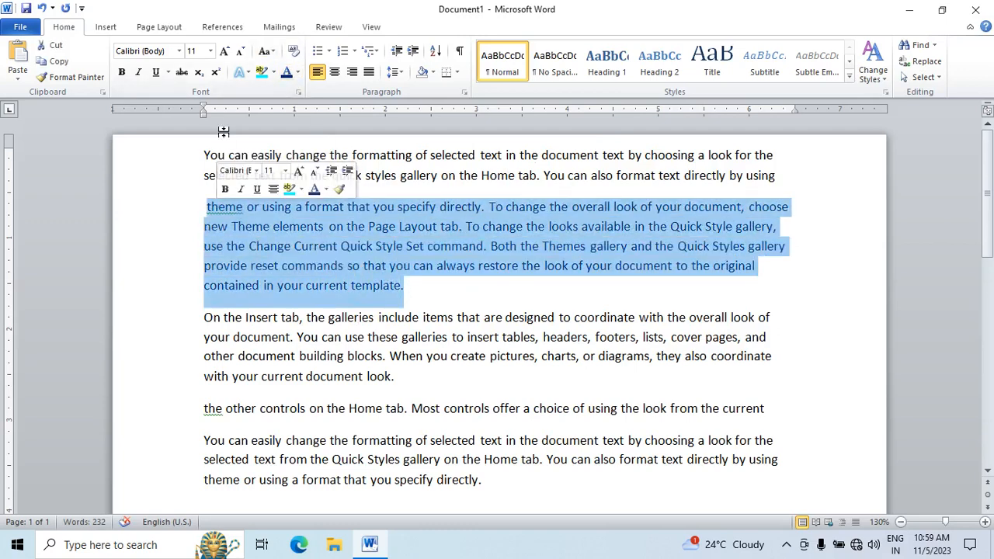
click(301, 73)
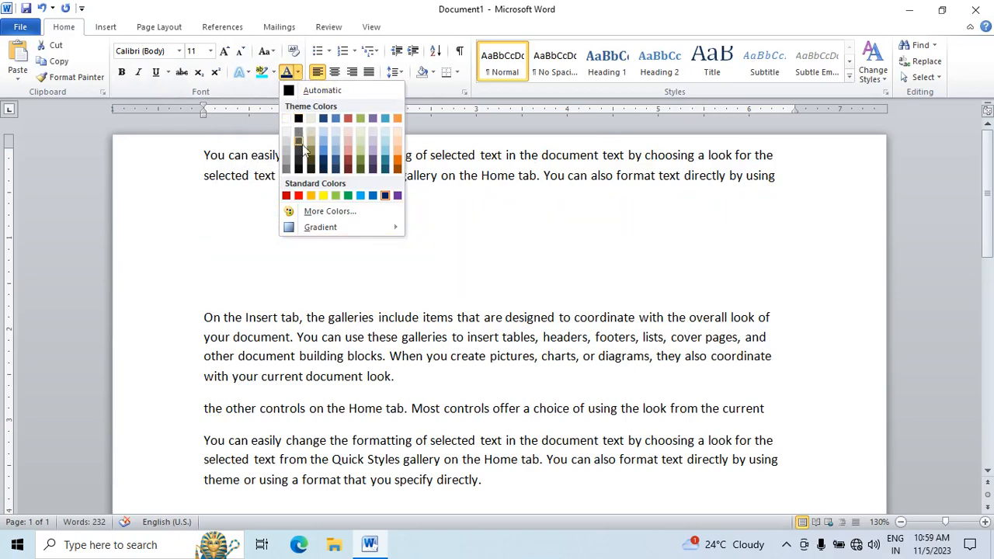
click(287, 196)
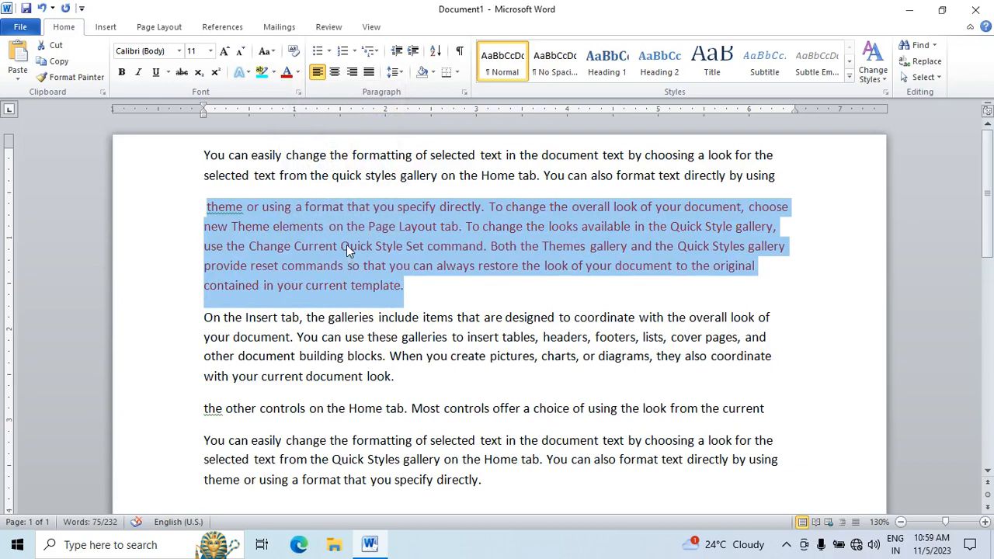
Step: Apply the Hidden font effect to the dark red paragraph and check the document in the print preview
click(300, 94)
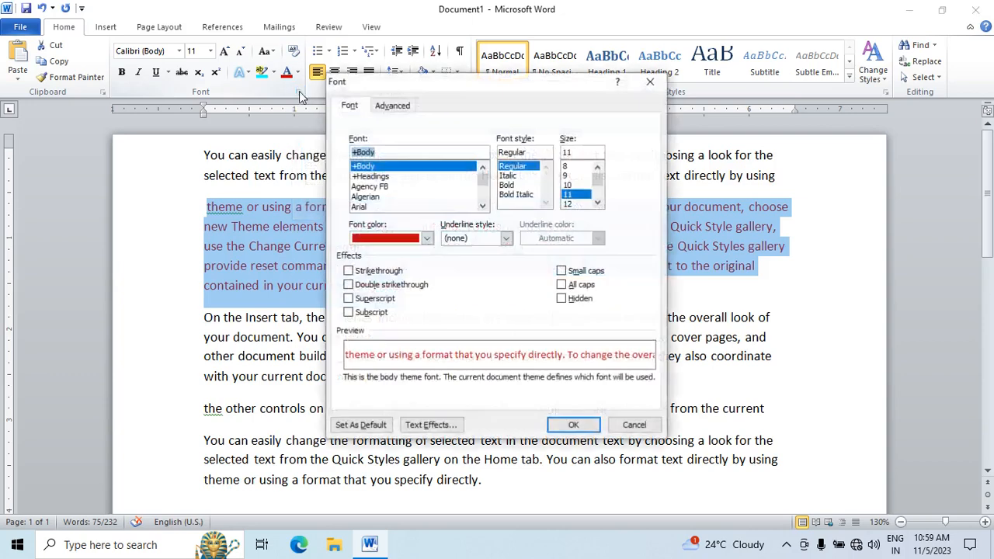
click(565, 299)
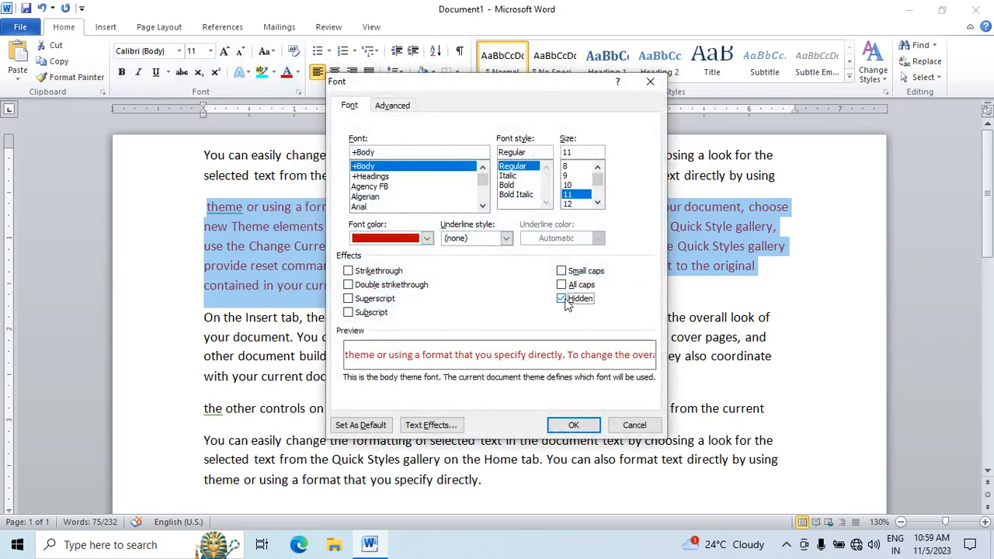
click(574, 426)
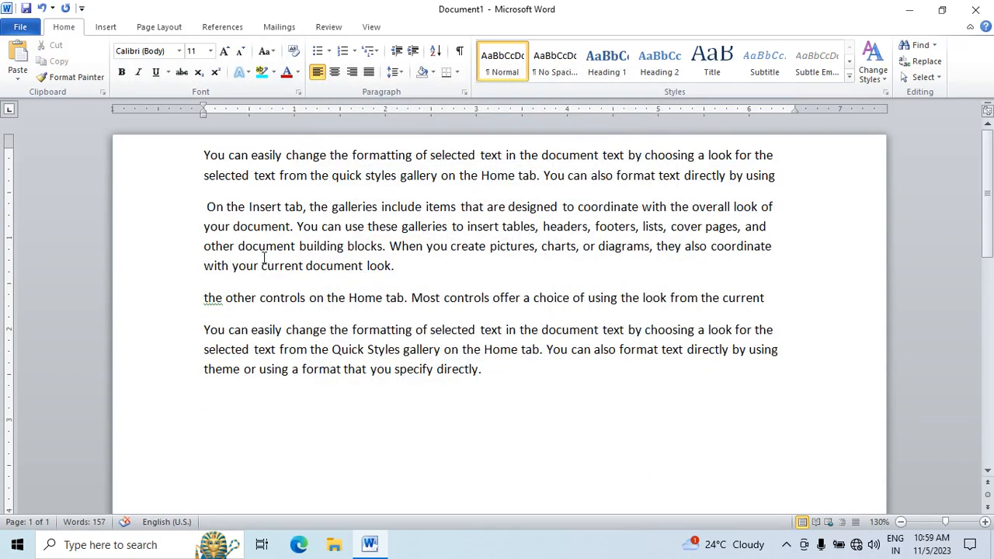
key(ctrl+p)
key(Escape)
Step: Remove the Hidden font effect from the whole document
drag(417, 275, 162, 143)
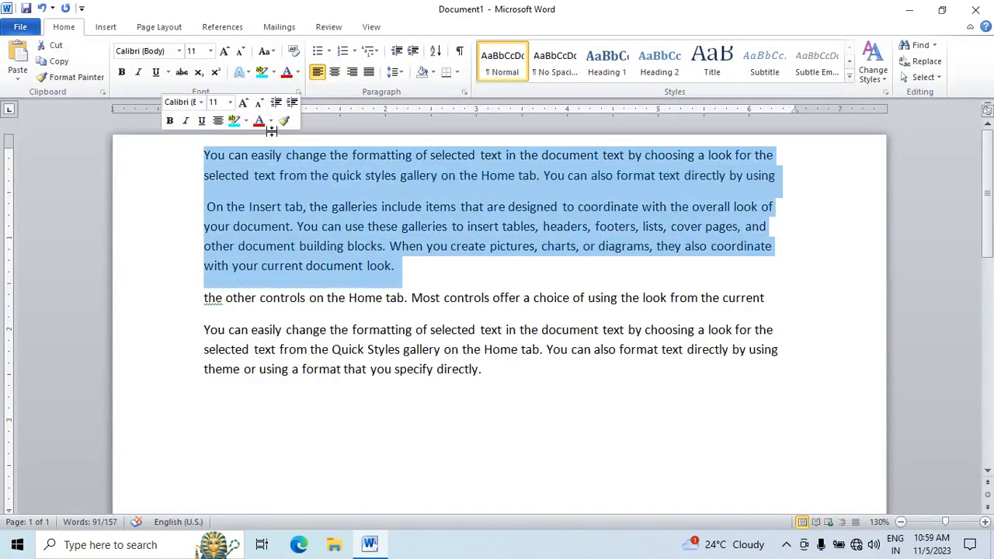
key(ctrl+a)
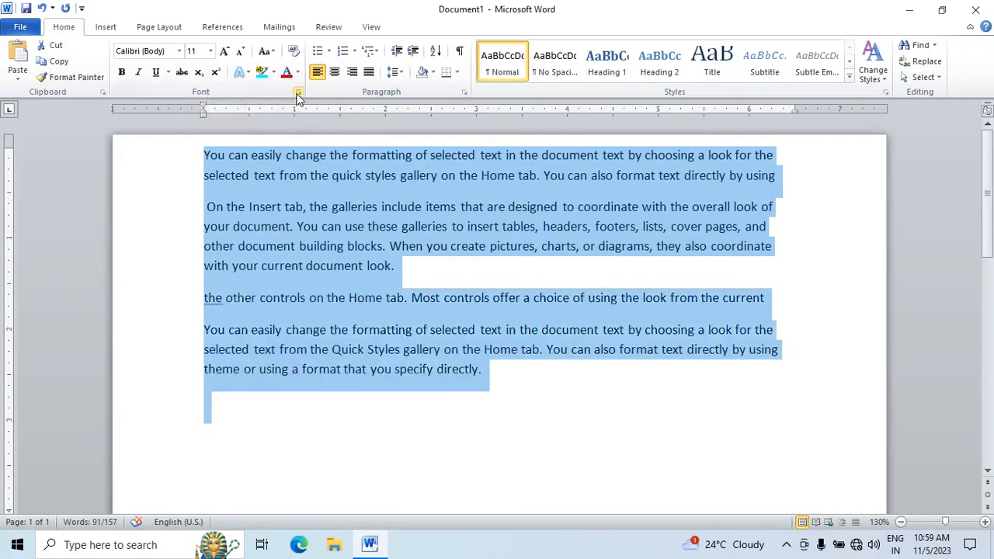
click(298, 93)
click(562, 299)
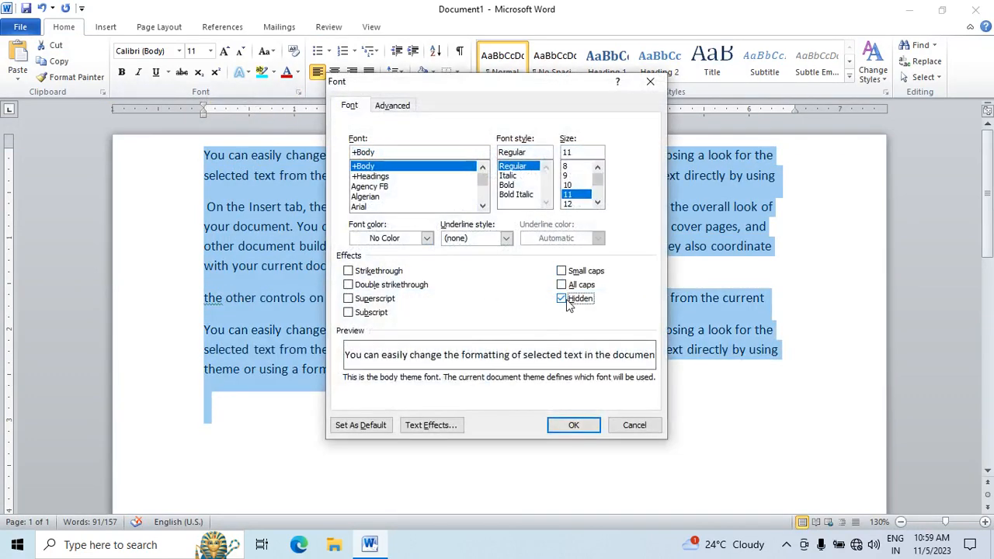
click(574, 425)
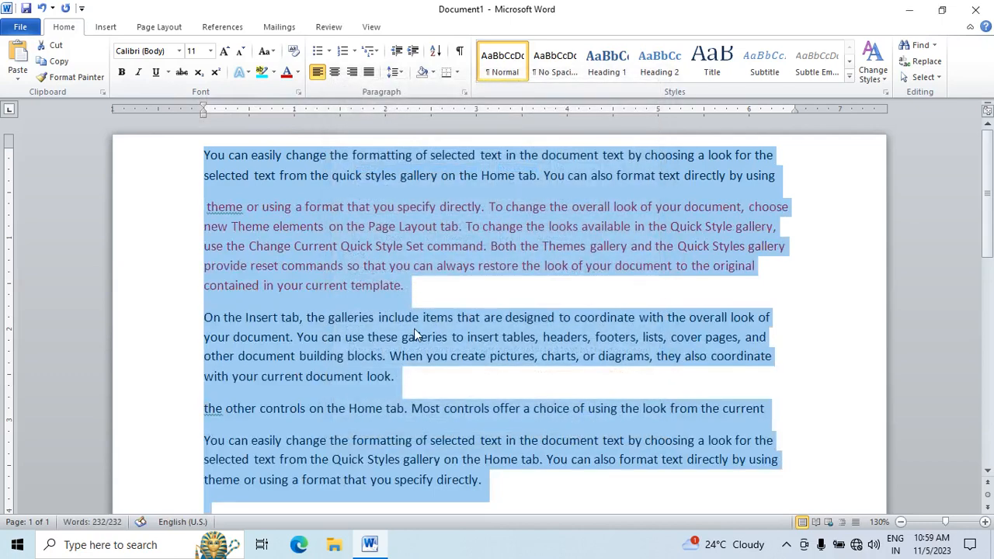
click(414, 336)
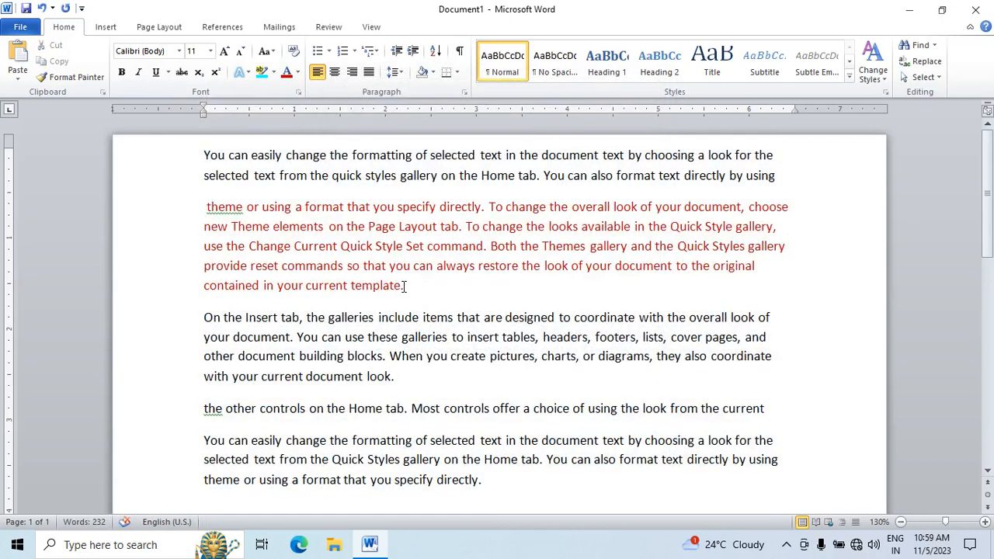
Step: Hide the dark red paragraph again with the Hidden font effect
drag(404, 288, 211, 186)
click(296, 91)
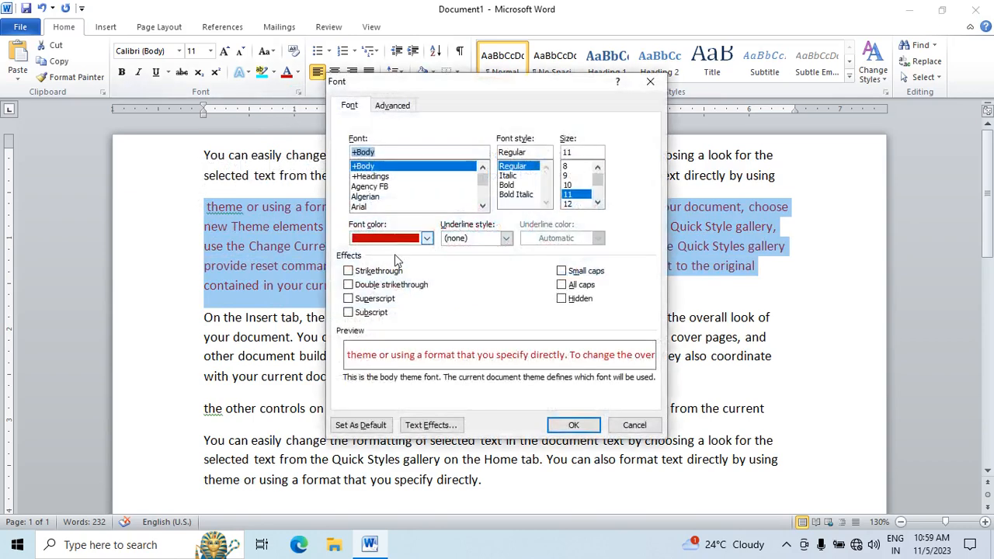
click(562, 299)
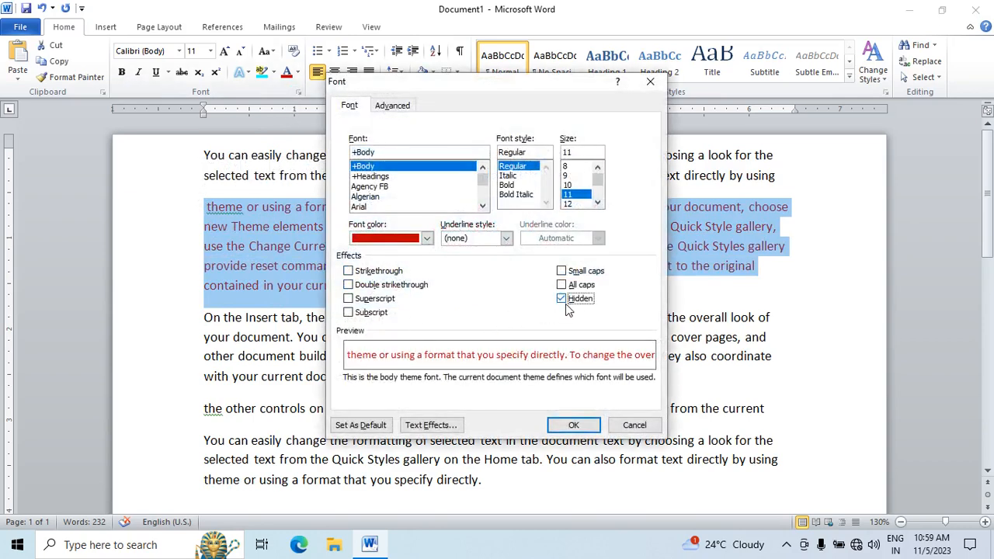
click(573, 425)
Step: Clear the Hidden font effect across the entire document to bring back the dark red paragraph
key(ctrl+a)
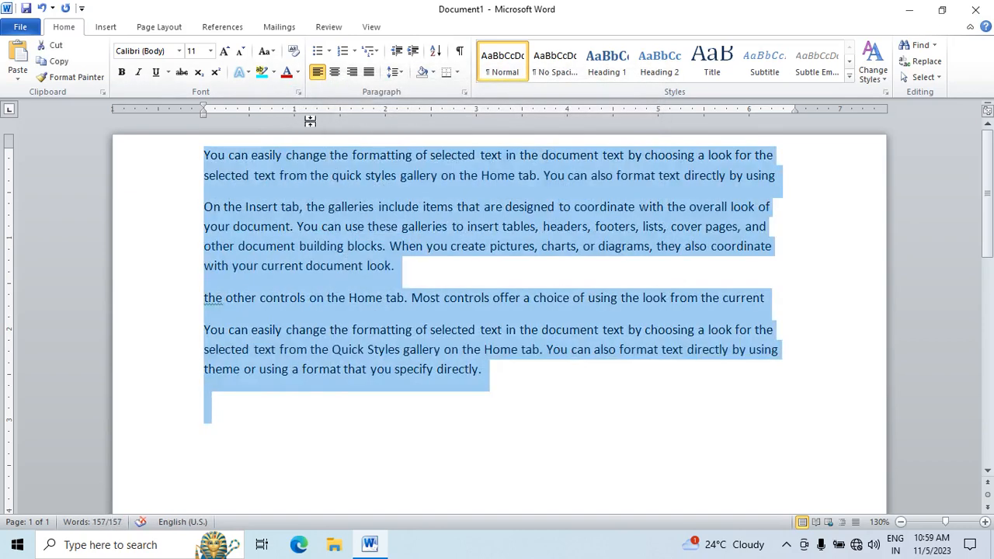
click(299, 91)
click(562, 298)
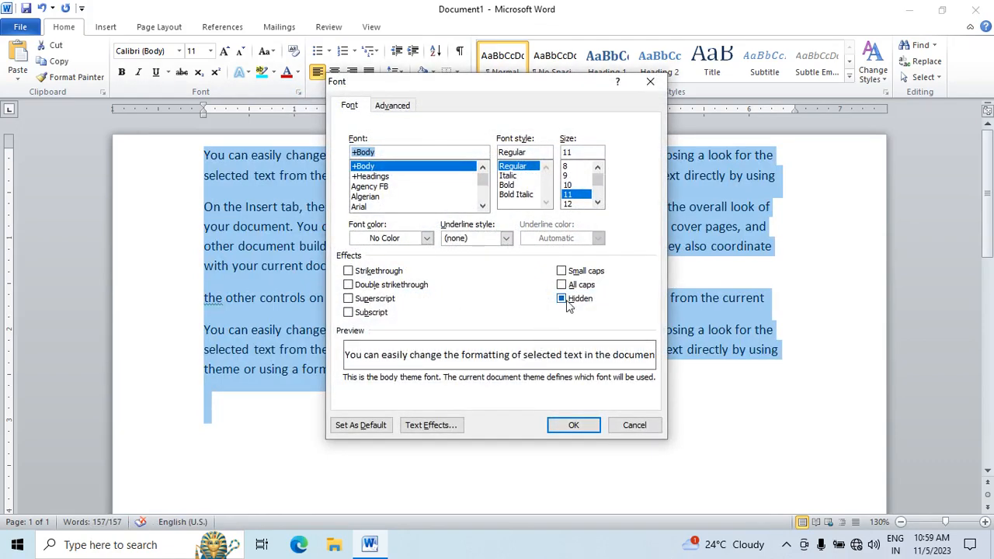
click(561, 298)
click(573, 425)
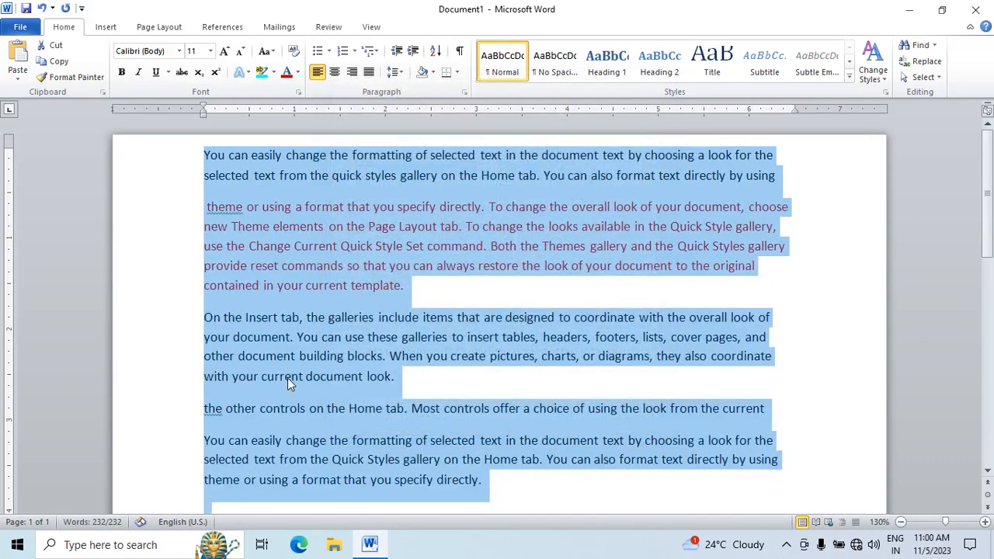
click(286, 376)
Step: Replace the entire document text with four sample first names, each on its own line
key(ctrl+a)
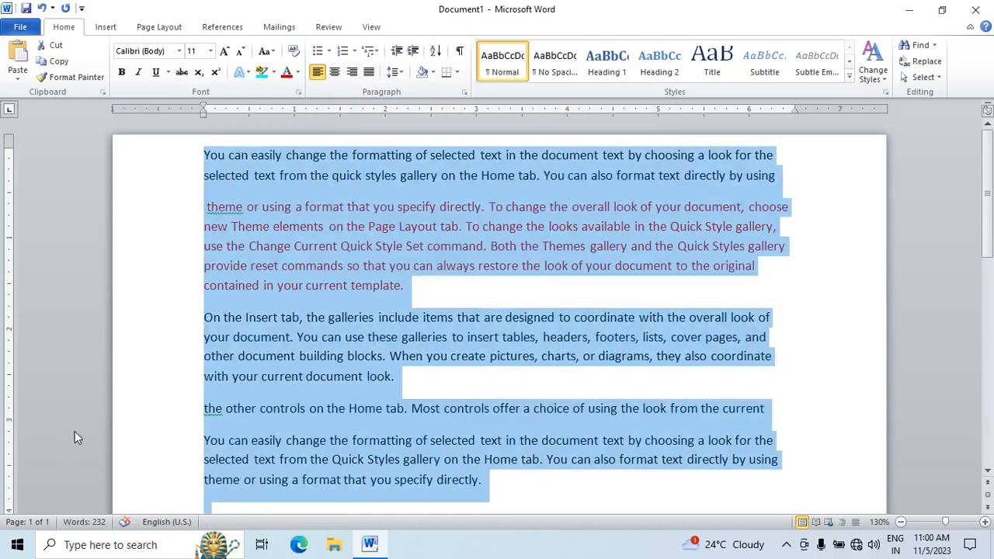
key(Delete)
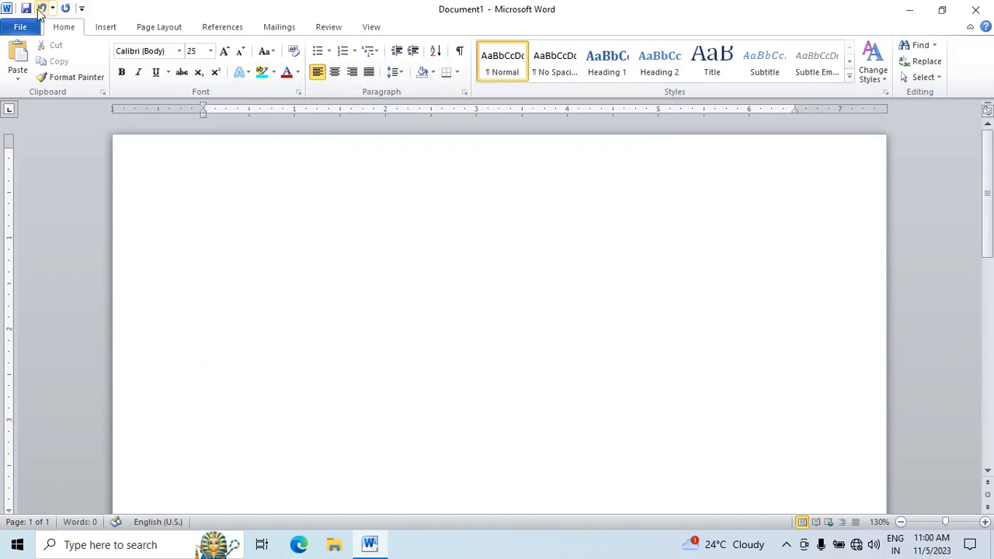
text(ram)
key(Return)
text(shyam)
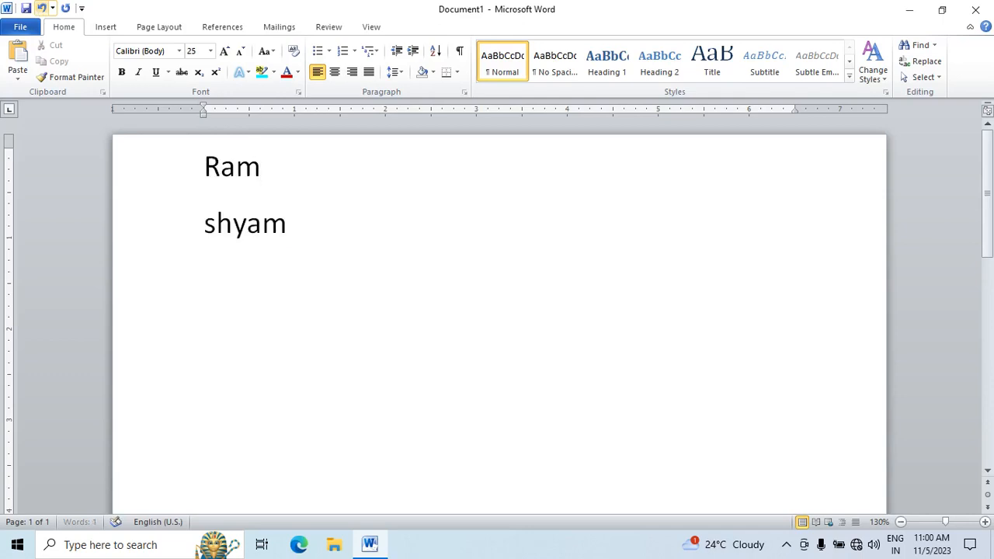
key(Return)
text(dinesh)
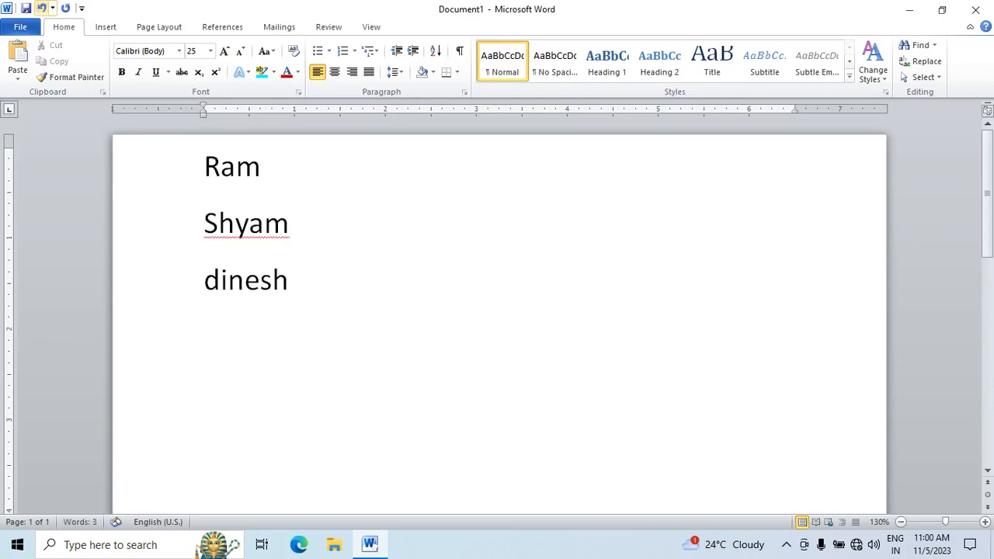
key(Return)
text(maesh)
key(Return)
key(BackSpace)
key(BackSpace)
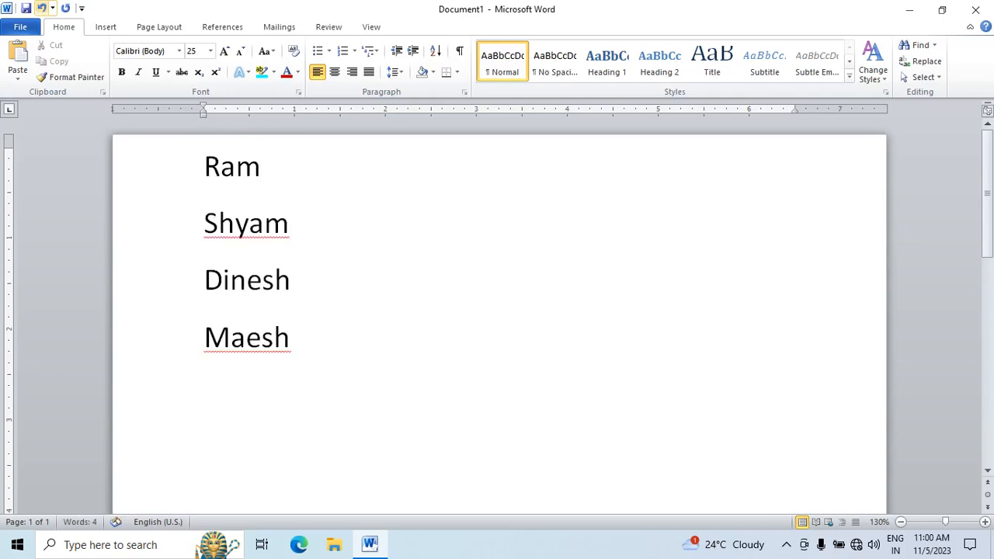
key(BackSpace)
key(BackSpace)
text(hesh)
Step: Add two more first names on separate lines below the list, followed by an empty line
key(Return)
text(k)
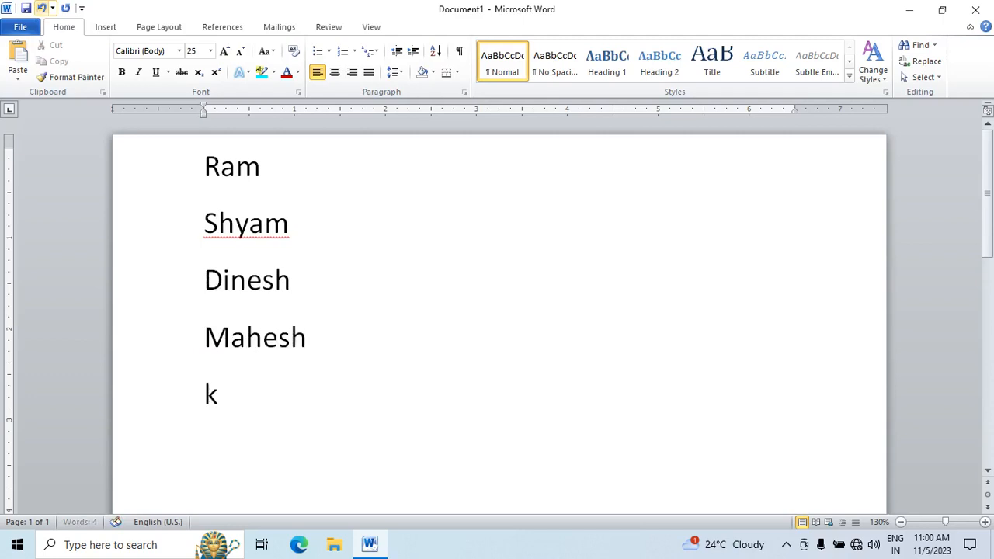
text(omal)
key(Return)
text(bhaf)
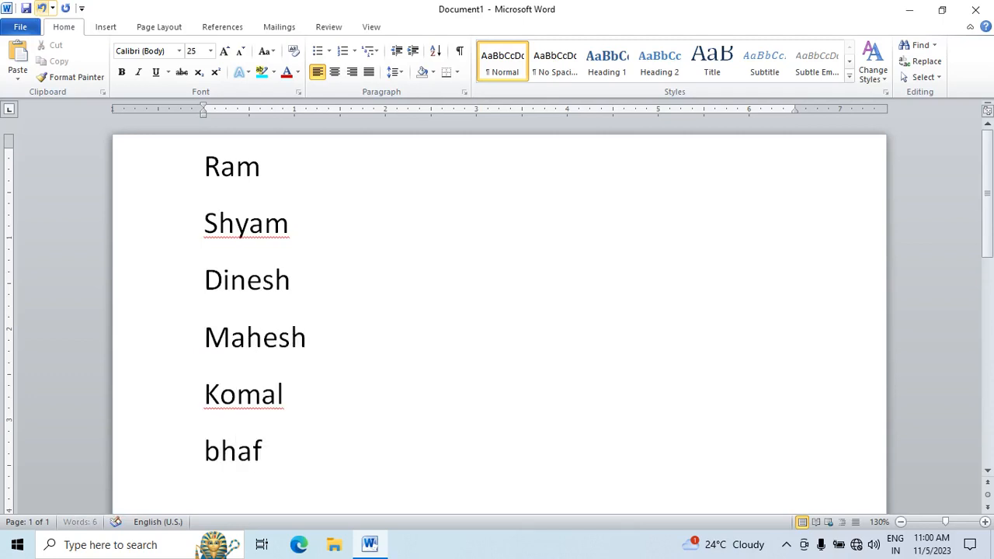
key(BackSpace)
text(vna)
key(Return)
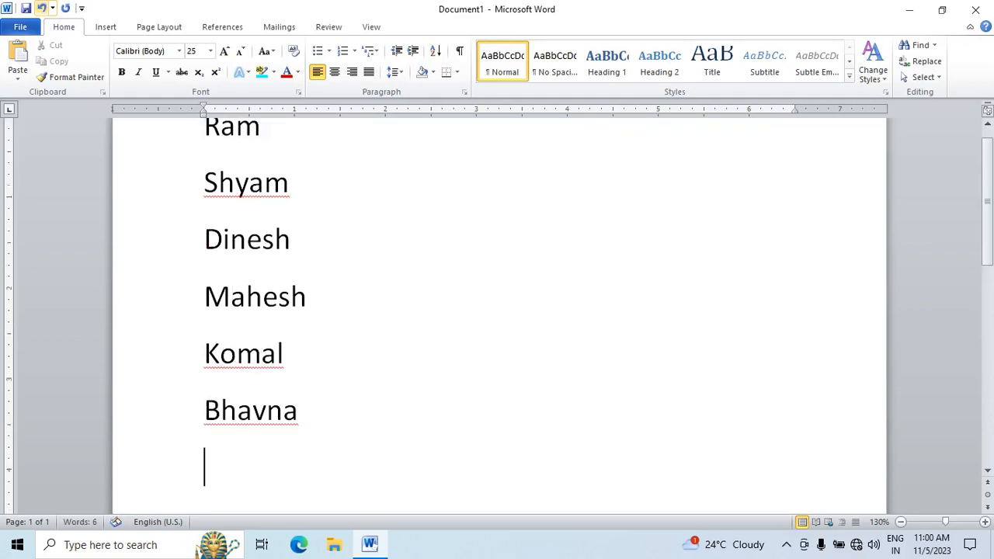
Step: Define the club symbol from the Symbol font, character code 167, as a new bullet for the entire name list
click(350, 351)
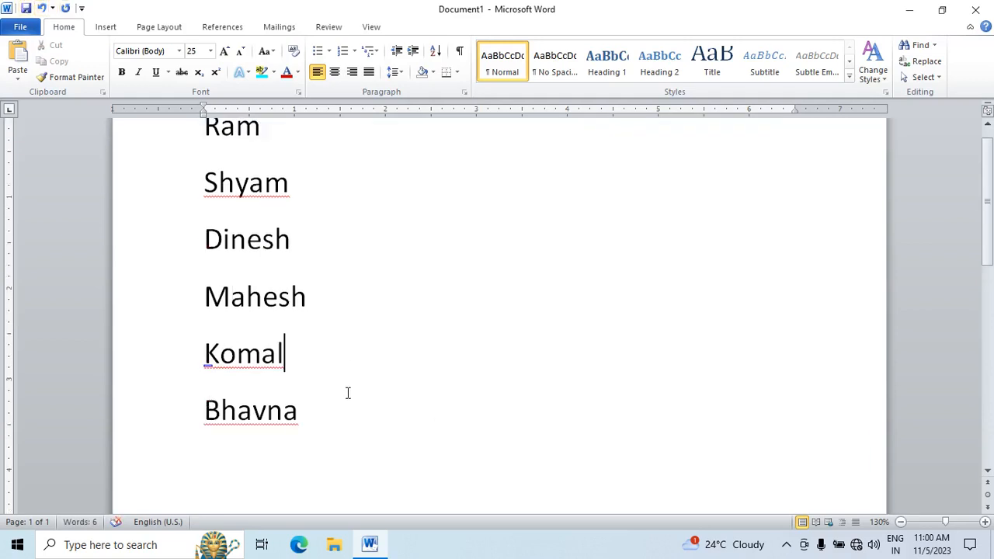
scroll(345, 396, up, 1)
key(ctrl+a)
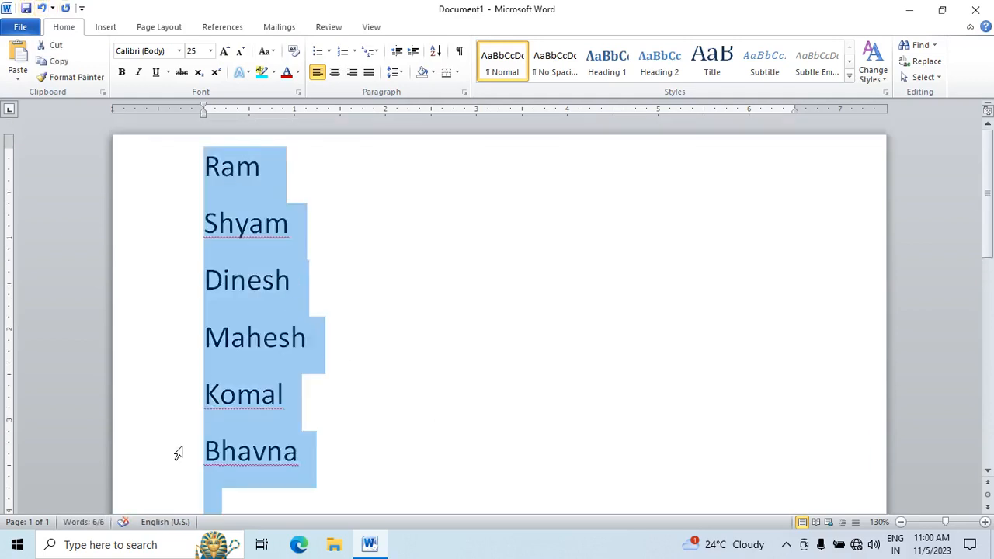
click(330, 51)
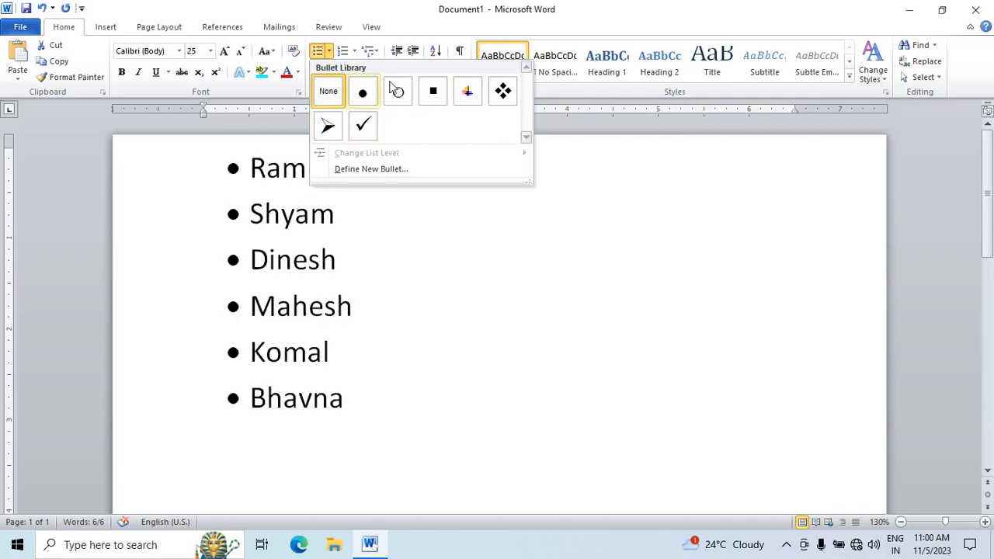
click(363, 169)
click(434, 174)
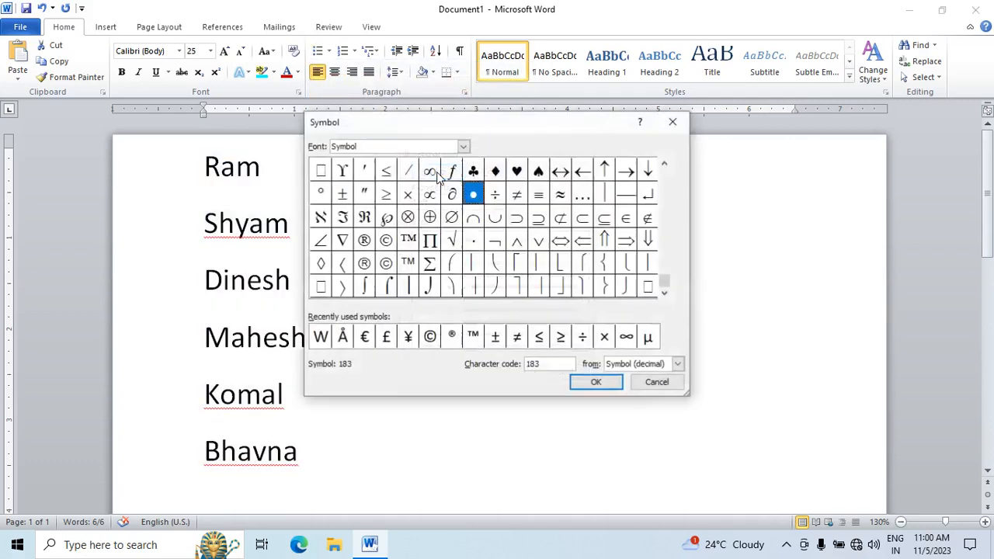
click(561, 194)
click(519, 171)
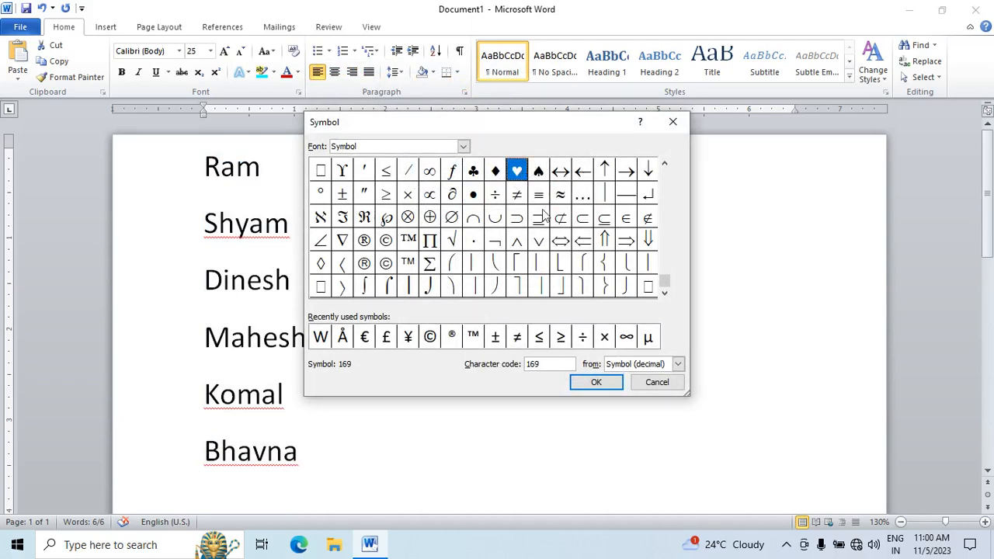
click(473, 172)
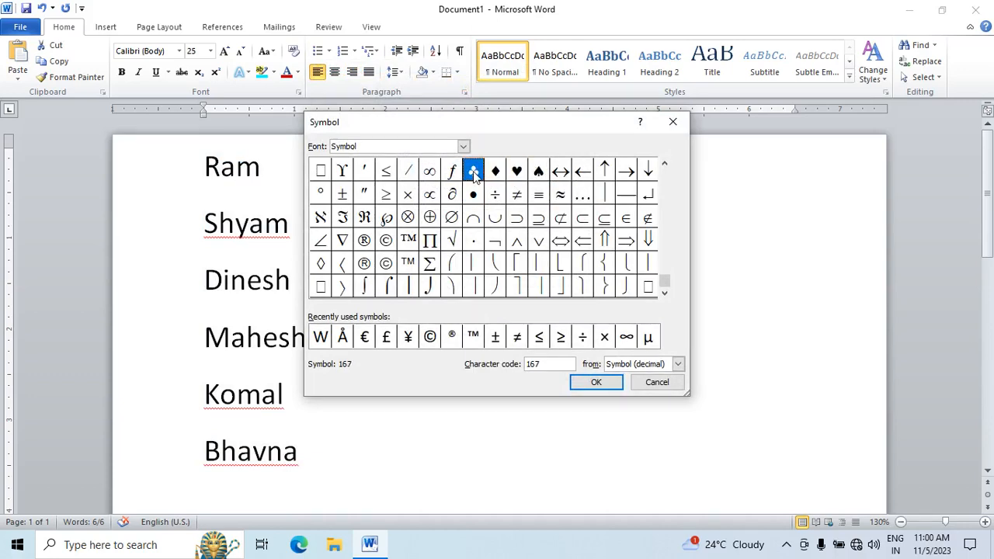
click(591, 384)
click(516, 371)
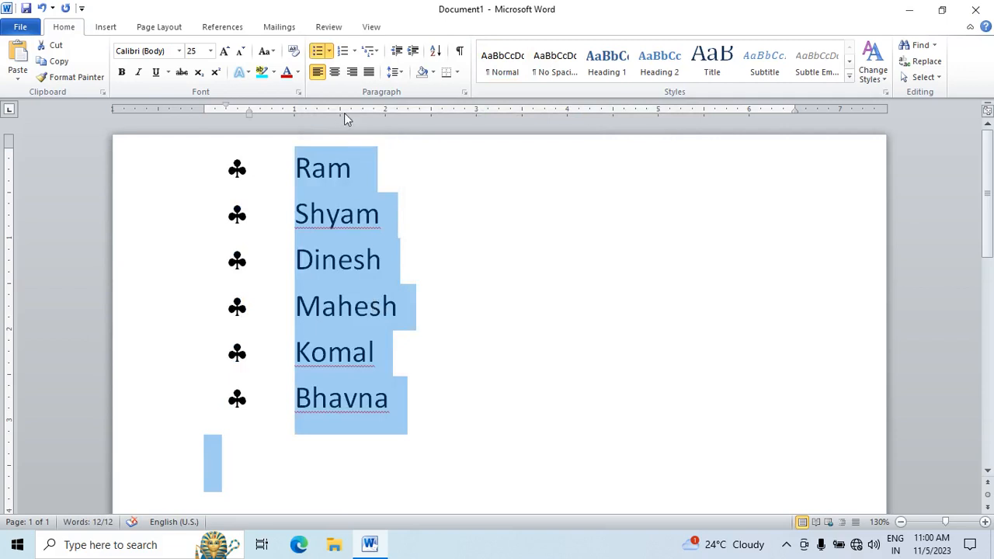
Step: Replace the club bullets on the name list with the 1. 2. 3. numbering format
click(330, 51)
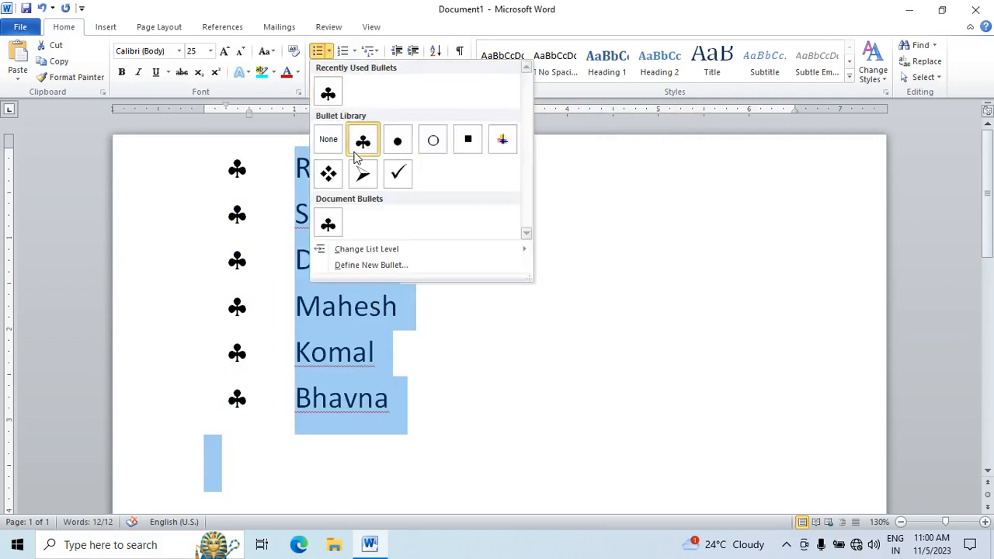
click(652, 214)
click(355, 52)
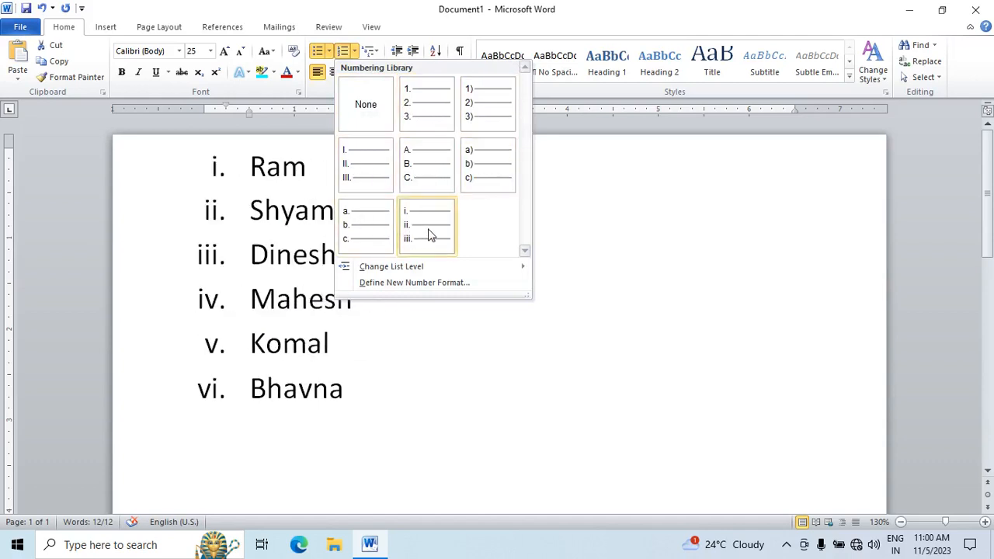
click(423, 101)
Step: Try the Article I., 1 Heading 1 and Chapter 1 multilevel list formats on the name list, one after another
click(371, 51)
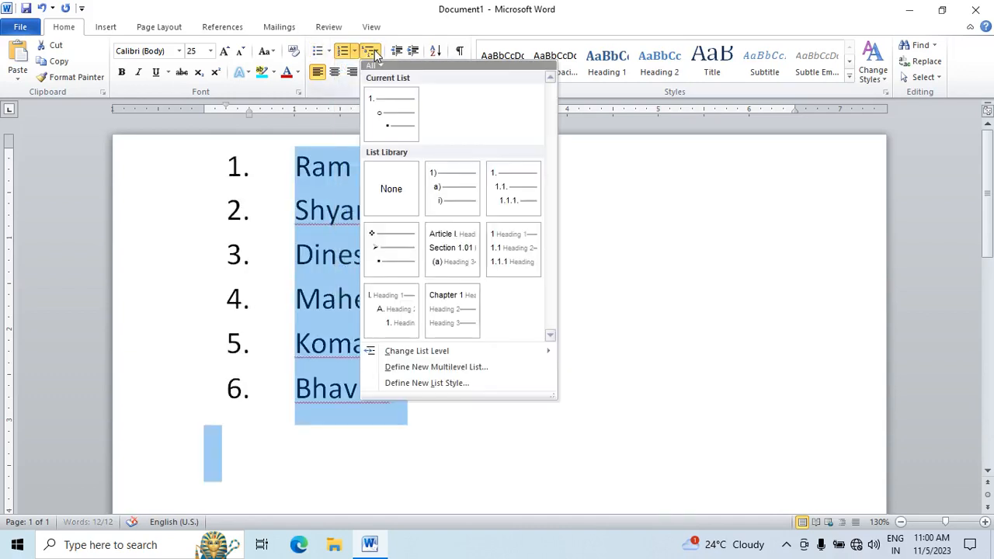
click(447, 260)
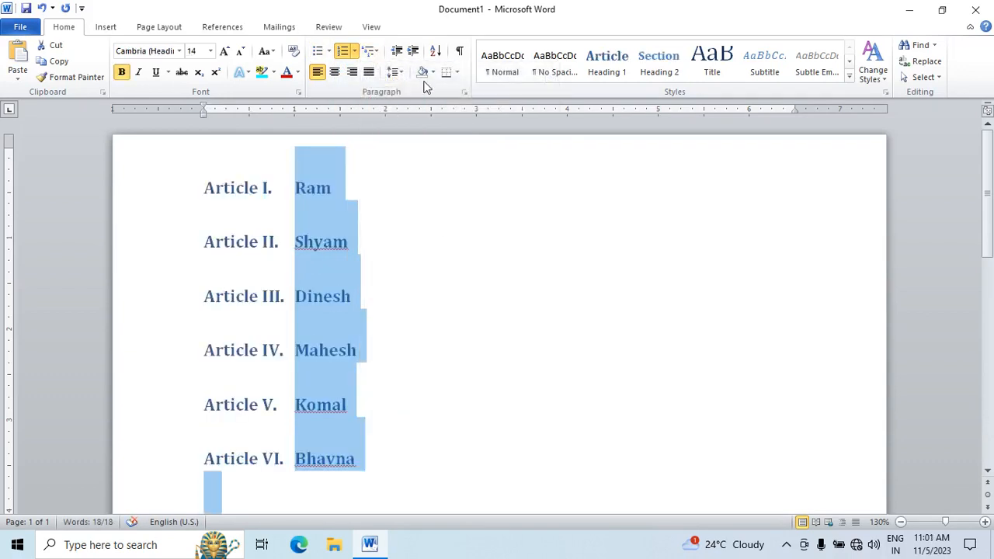
click(371, 50)
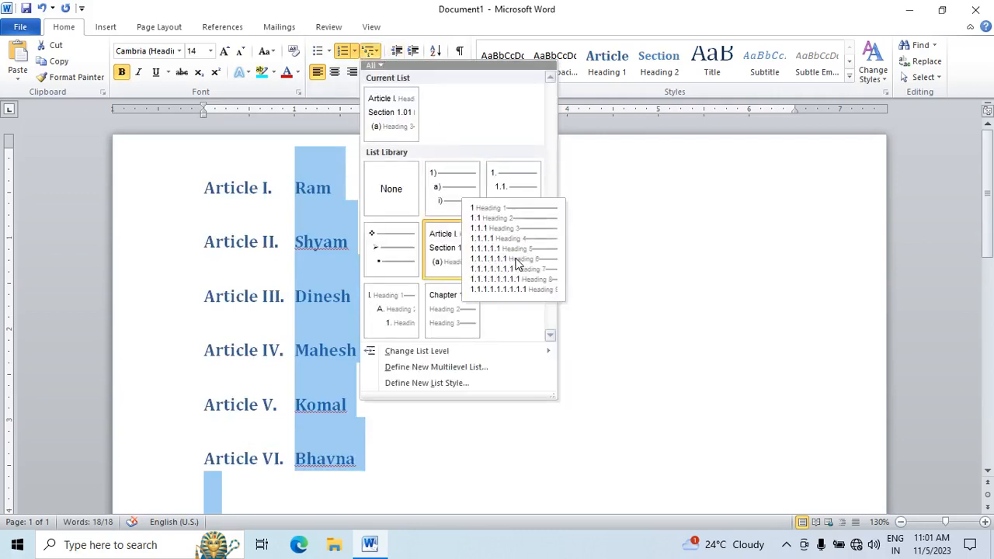
click(513, 260)
click(371, 51)
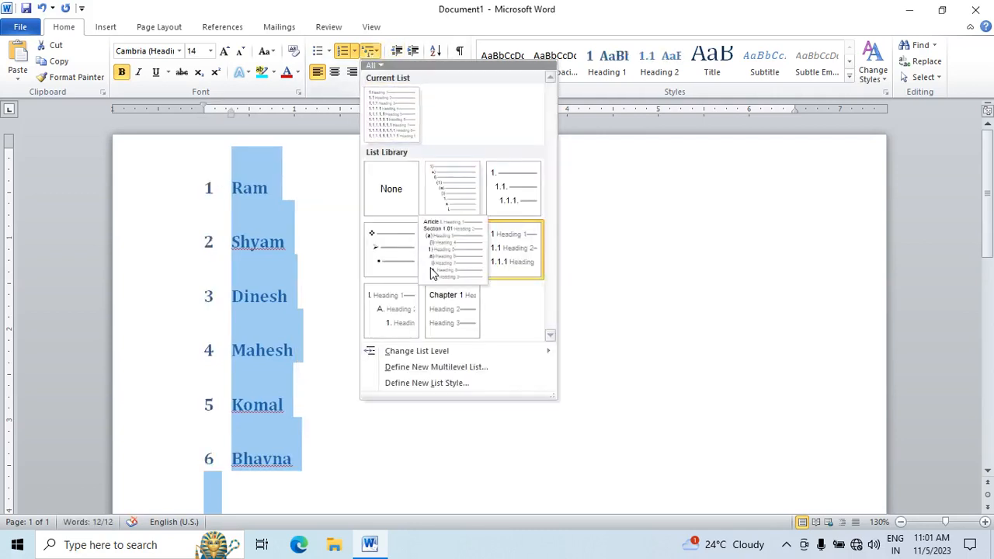
click(431, 332)
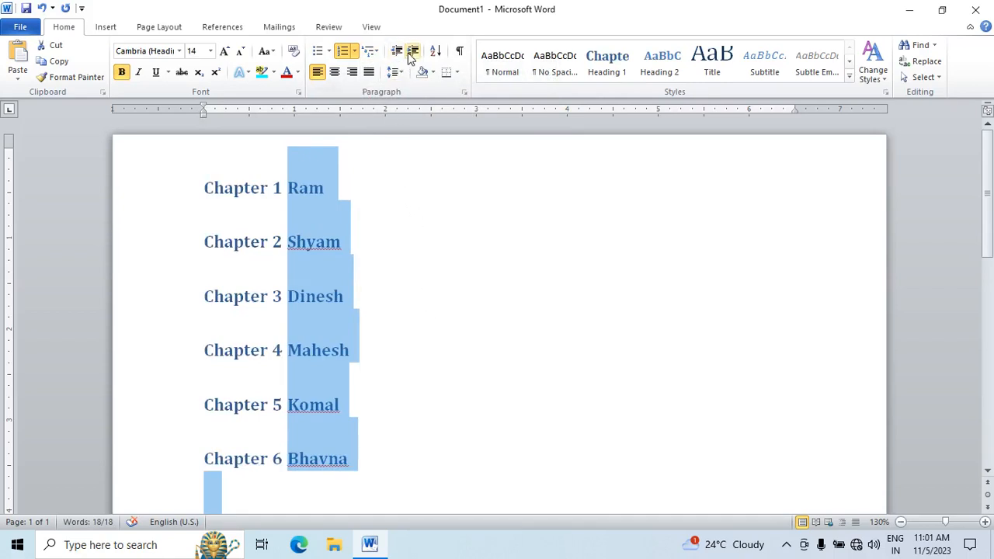
Step: Remove the chapter numbering from the name list and reapply the Chapter 1 multilevel format
click(343, 51)
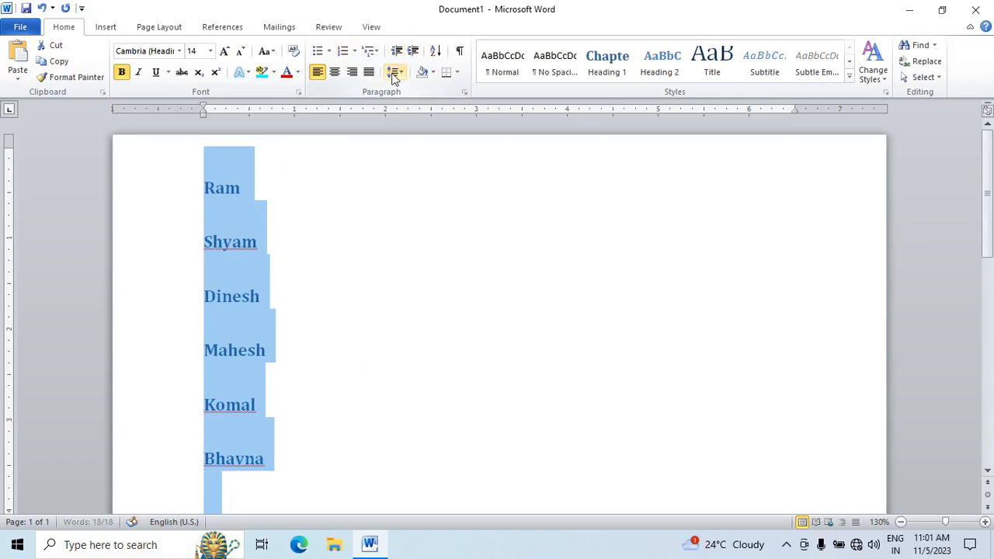
click(370, 52)
click(392, 109)
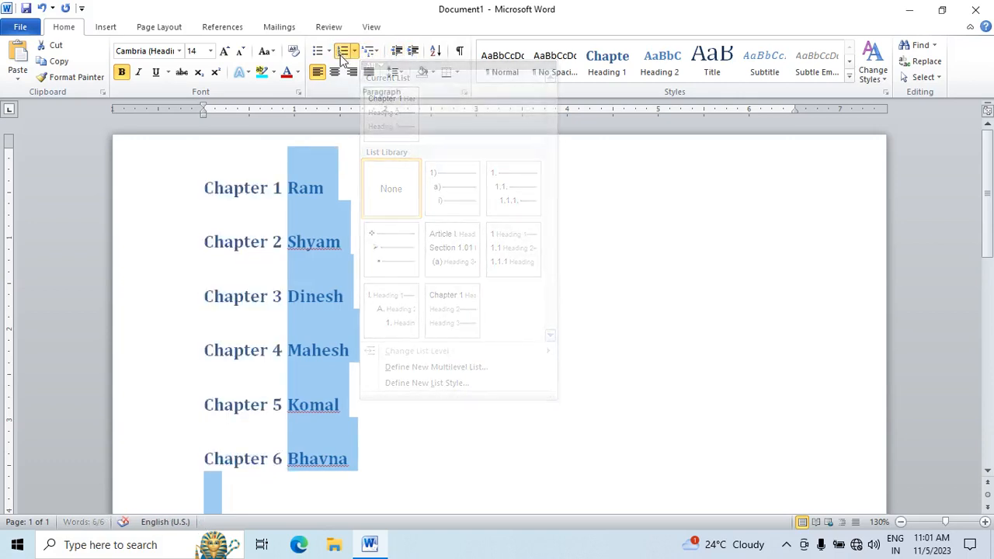
Step: Define a new number format with the First, Second, Third style and left alignment for the name list
click(354, 51)
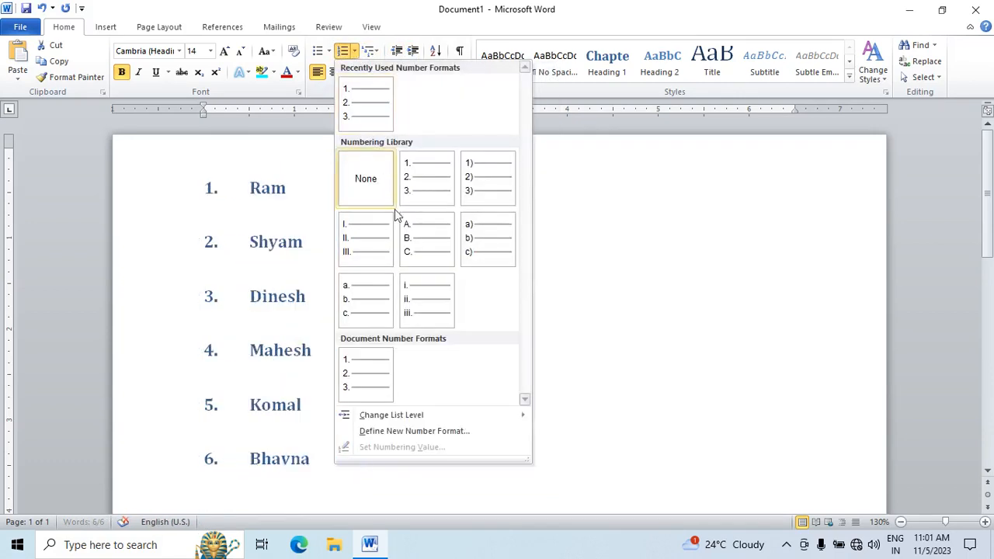
click(431, 430)
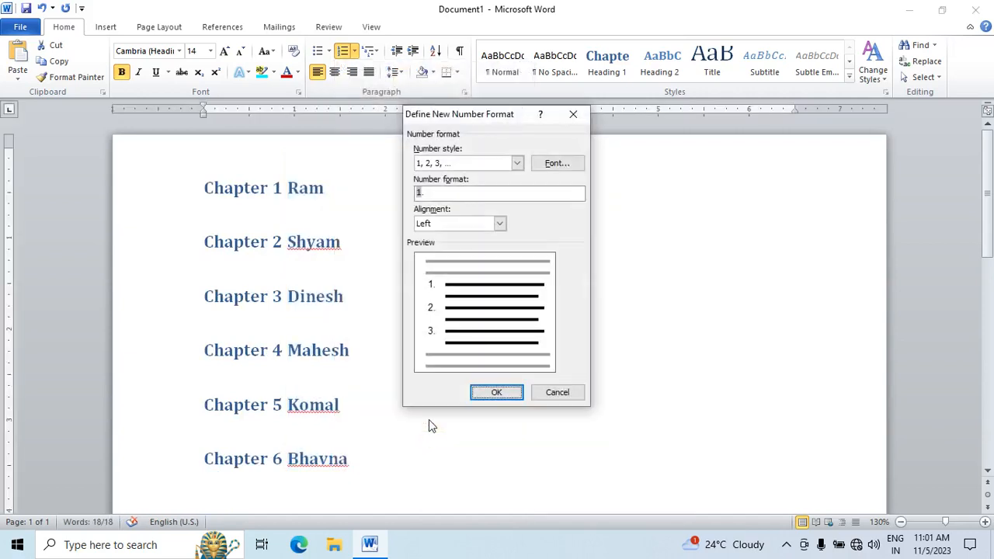
click(514, 163)
scroll(477, 221, down, 2)
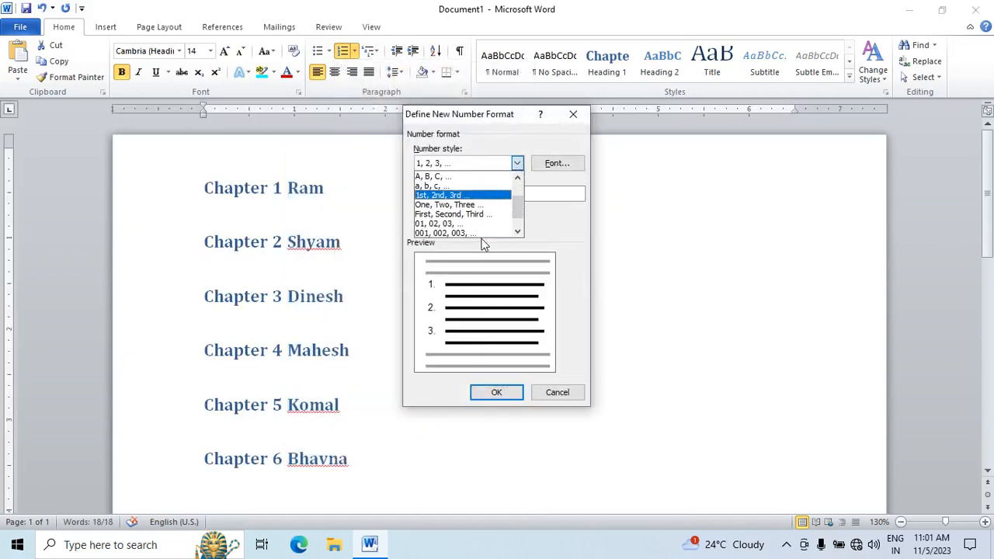
scroll(466, 218, down, 2)
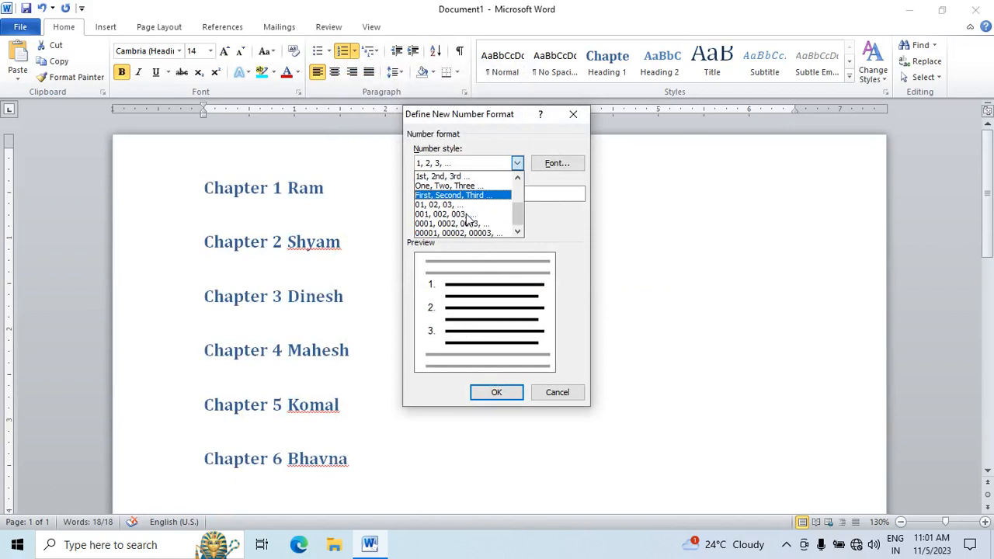
scroll(466, 218, up, 3)
click(472, 224)
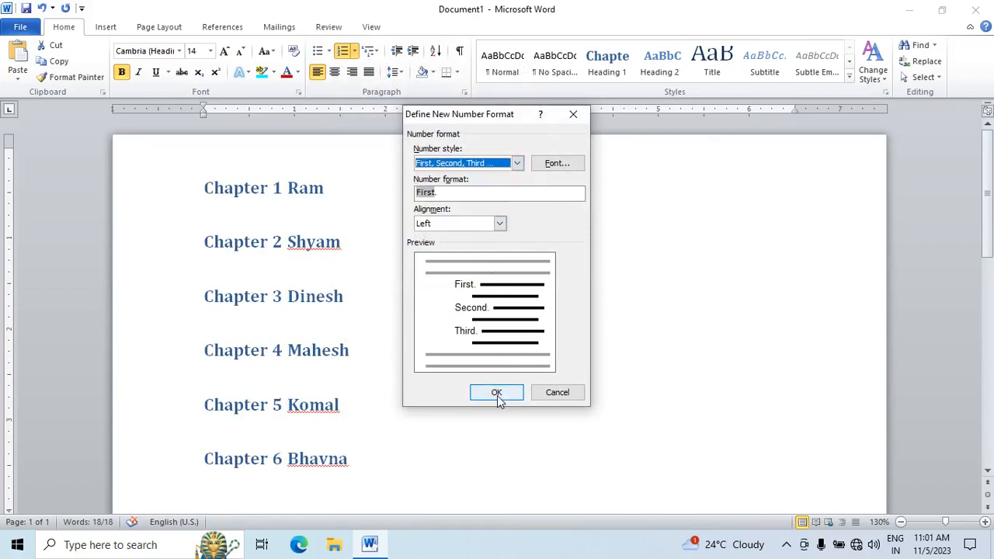
click(497, 394)
click(452, 311)
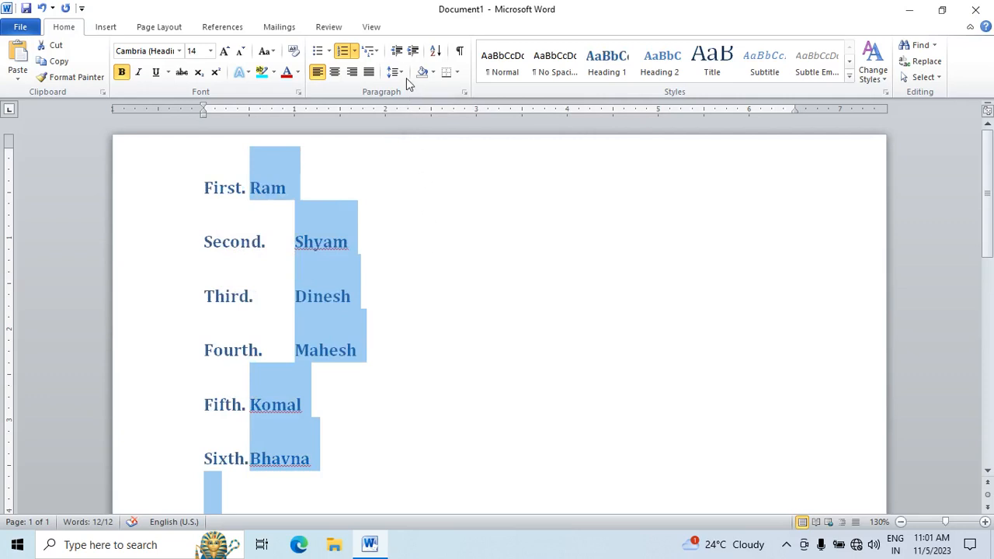
Step: Remove the ordinal numbering from the name list and increase its left indent step by step to 4.5 inches
click(344, 51)
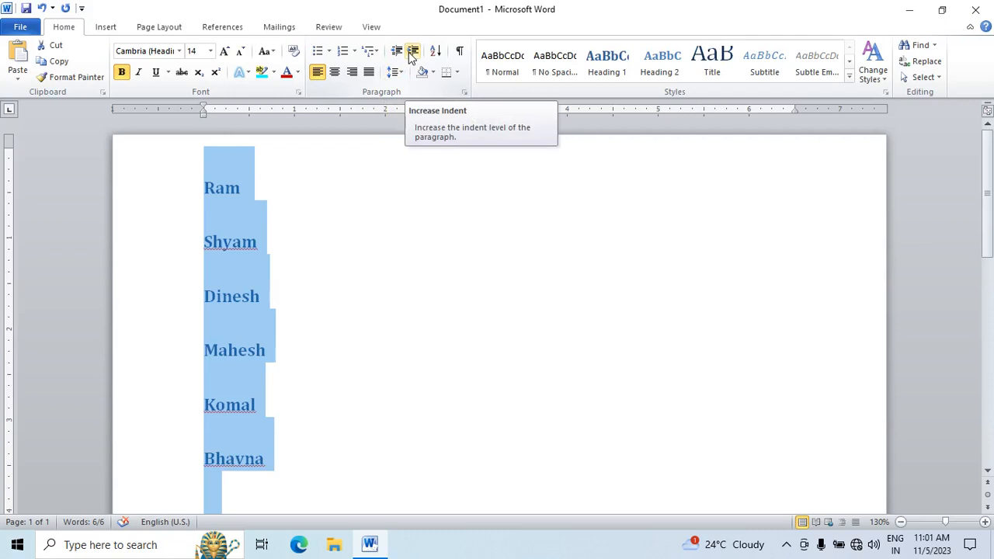
click(411, 51)
click(411, 51)
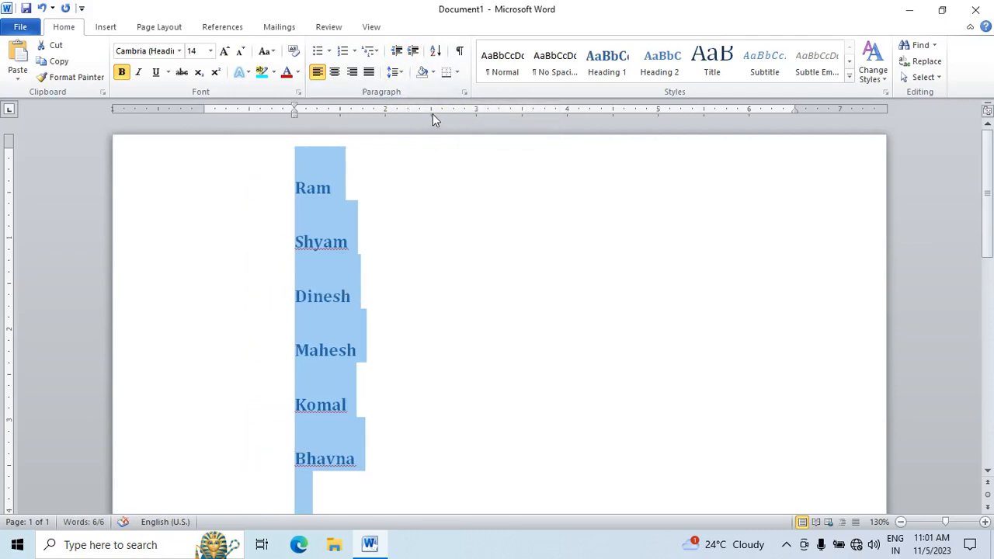
click(412, 51)
click(412, 51)
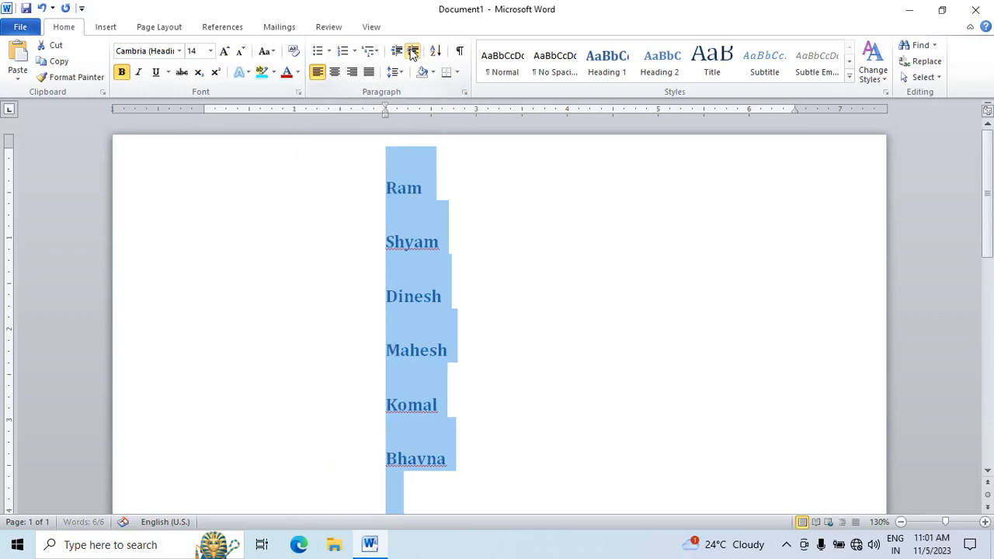
click(412, 51)
click(413, 51)
click(412, 51)
click(412, 51)
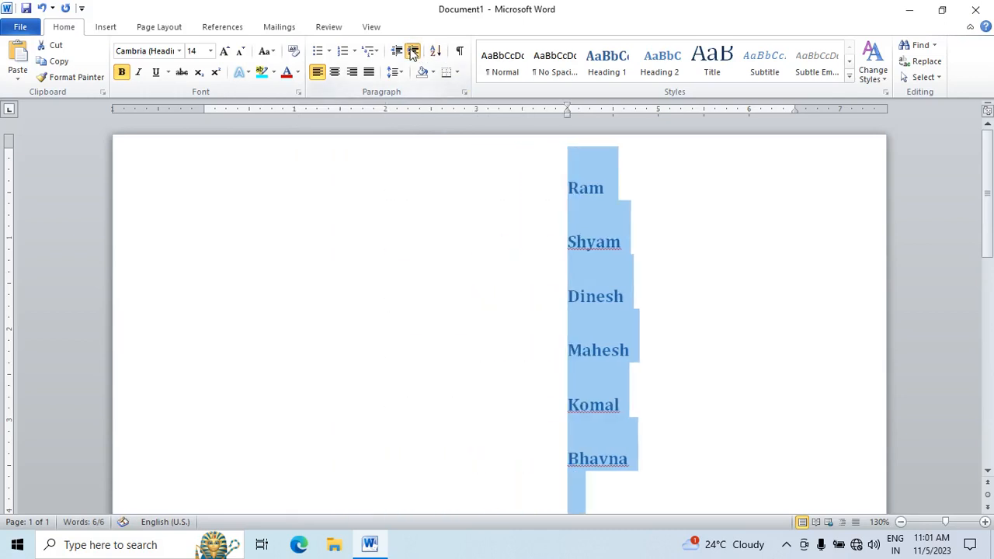
click(412, 51)
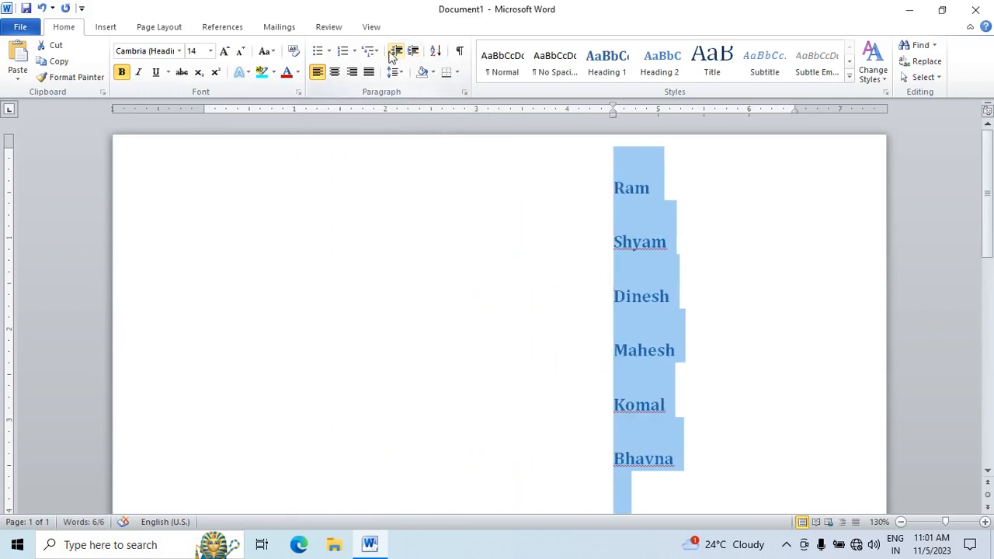
Step: Decrease the name list's indent step by step back to the left margin
click(397, 51)
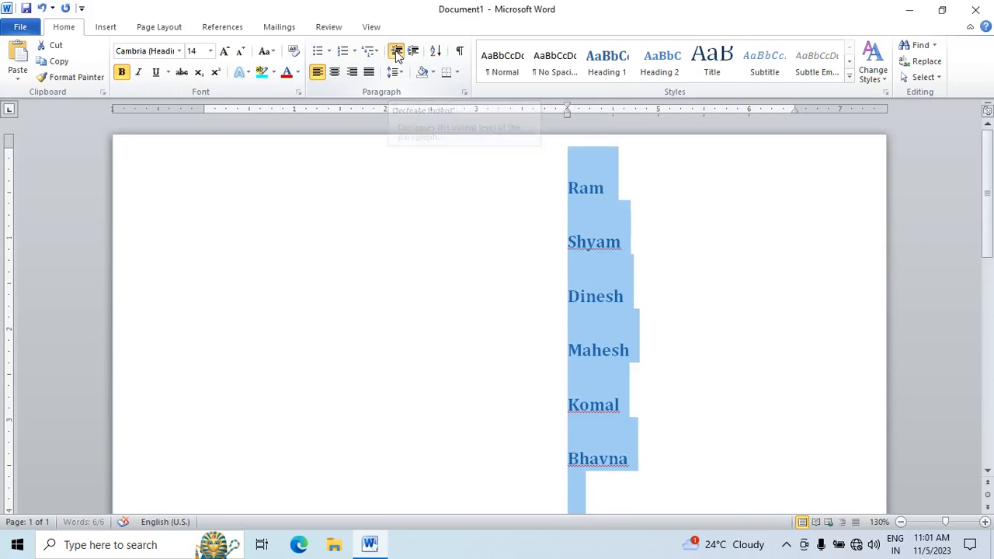
click(397, 51)
click(397, 51)
click(397, 51)
click(396, 51)
click(397, 52)
click(397, 51)
click(397, 51)
click(397, 51)
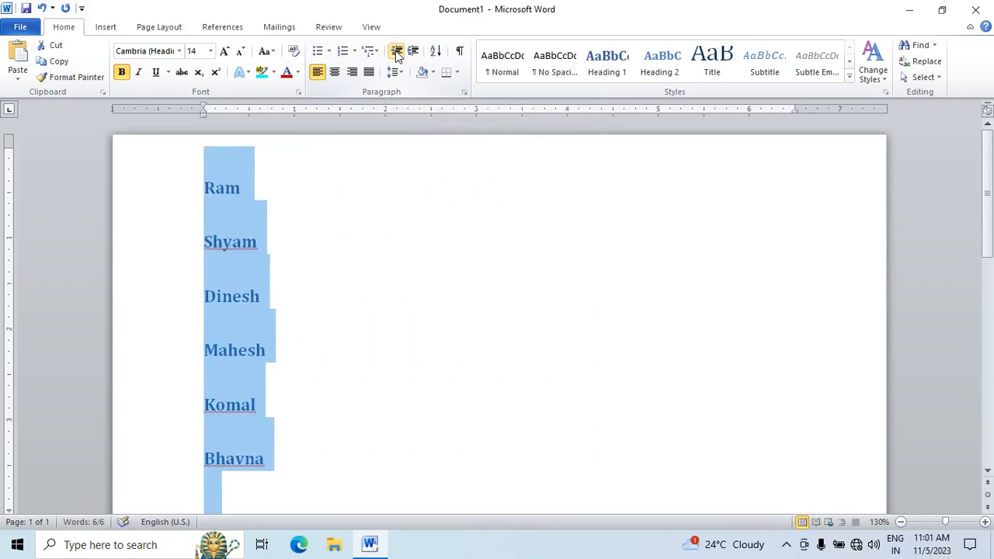
Step: Replace the whole name list with sample paragraphs generated by =rand()
key(Delete)
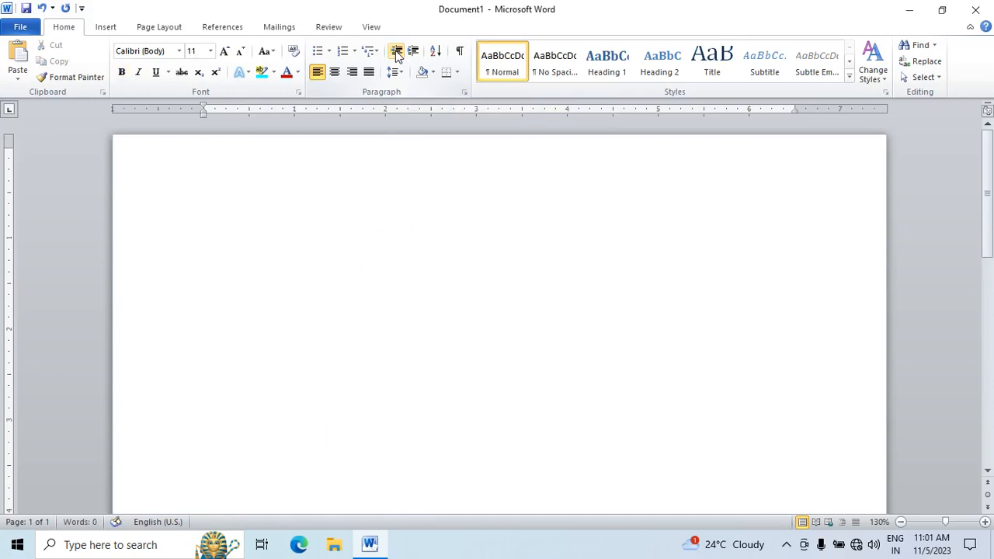
text(=rand())
key(Return)
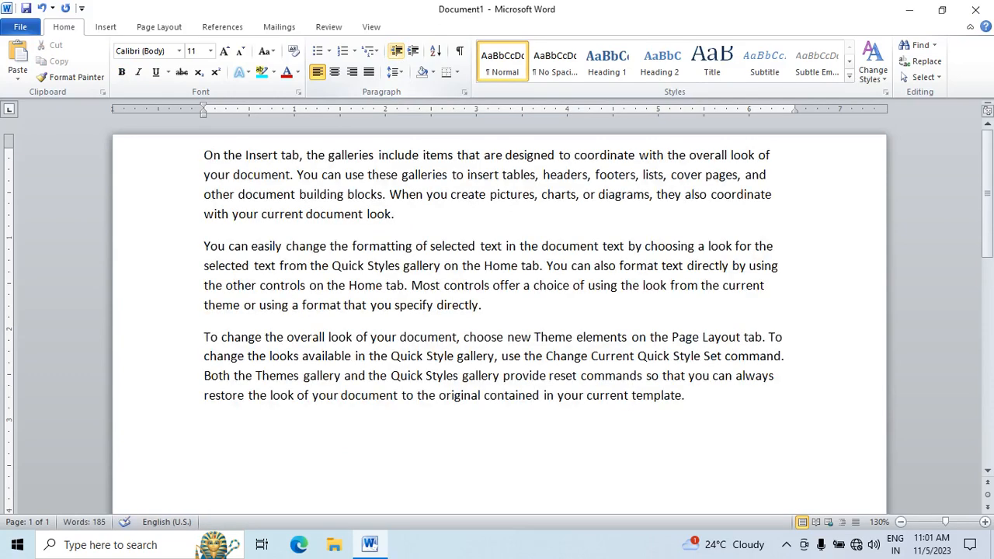
Step: Increase the first paragraph's left indent by three levels to 1.5 inches
drag(401, 220, 208, 153)
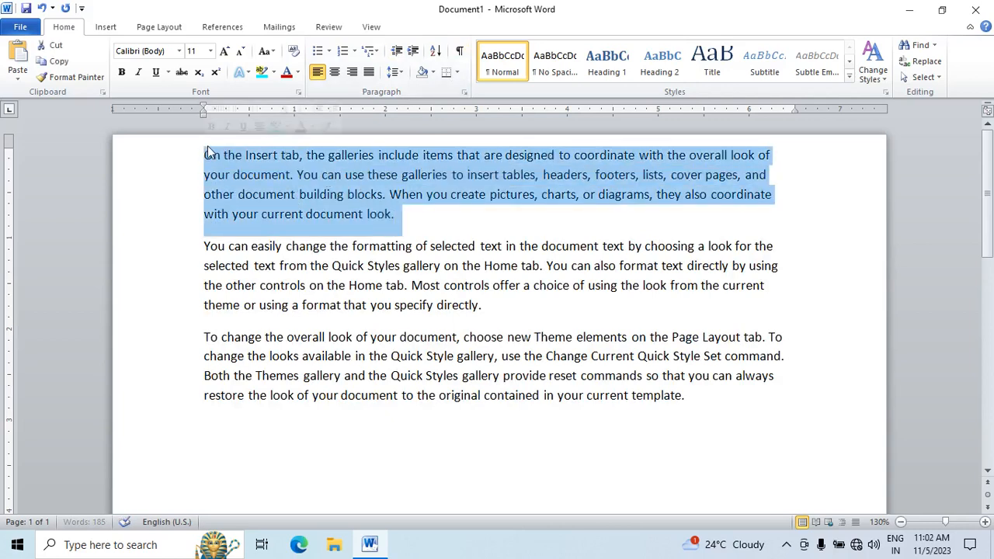
click(414, 51)
click(415, 52)
click(417, 52)
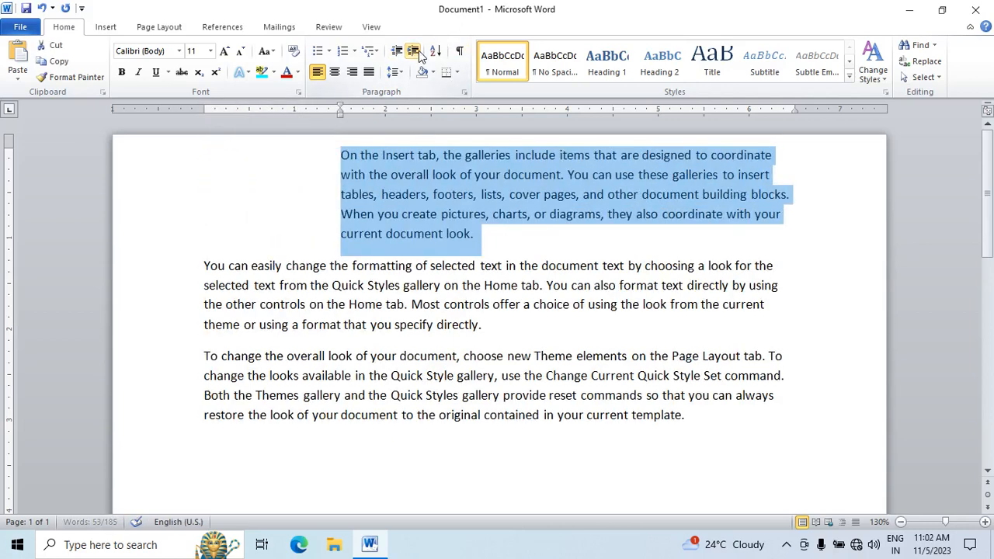
Step: Decrease the first paragraph's indent by two levels and increase it again by one, to 1 inch
click(397, 51)
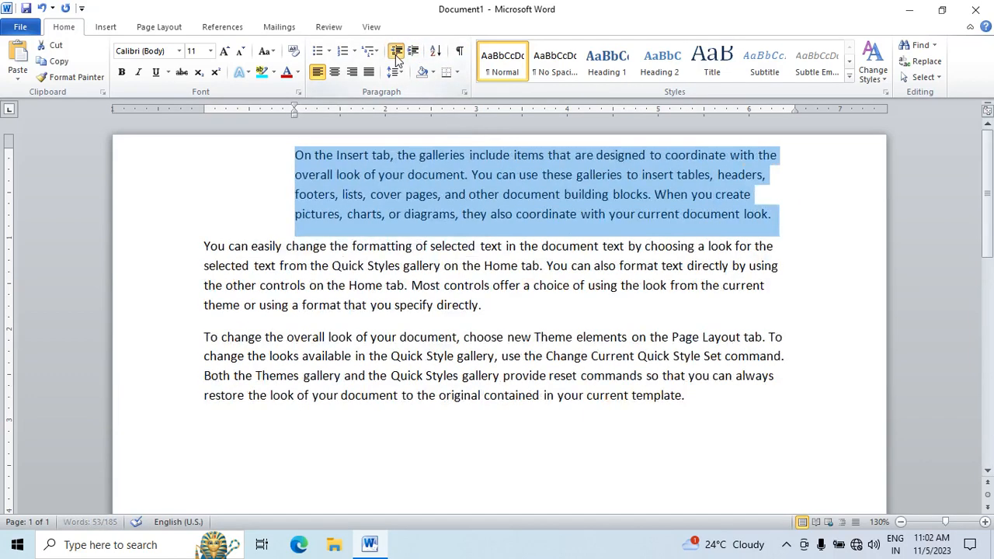
click(397, 51)
click(397, 51)
click(414, 51)
Step: Increase the first paragraph's indent further, decrease it level by level back to the left margin, and deselect the paragraph
click(414, 52)
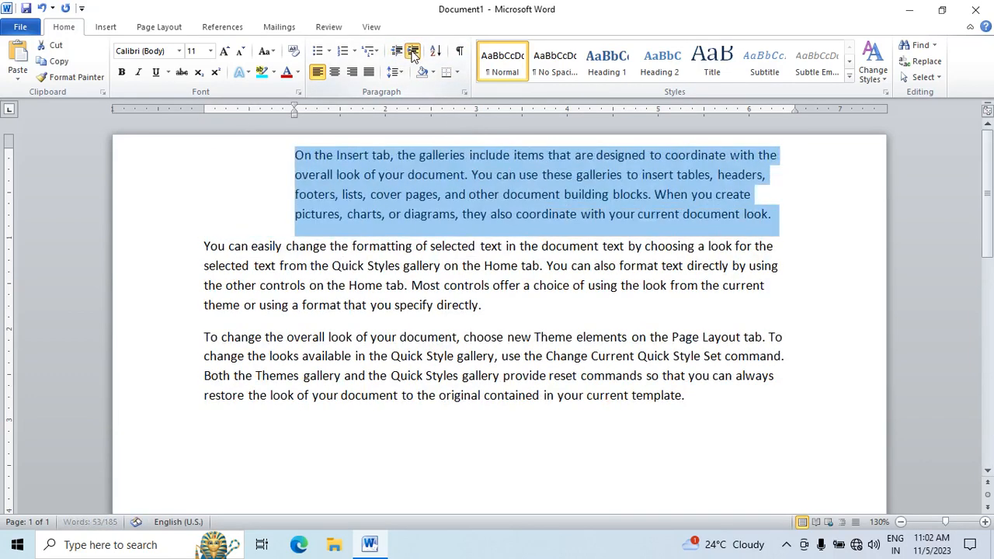
click(414, 51)
click(414, 52)
click(414, 51)
click(395, 52)
click(395, 52)
click(395, 52)
click(395, 52)
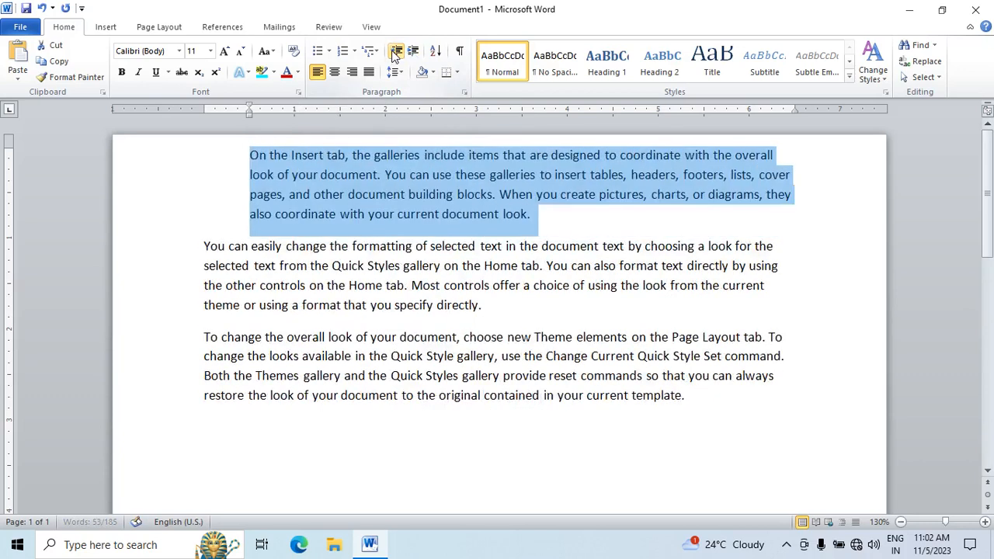
click(395, 52)
click(323, 376)
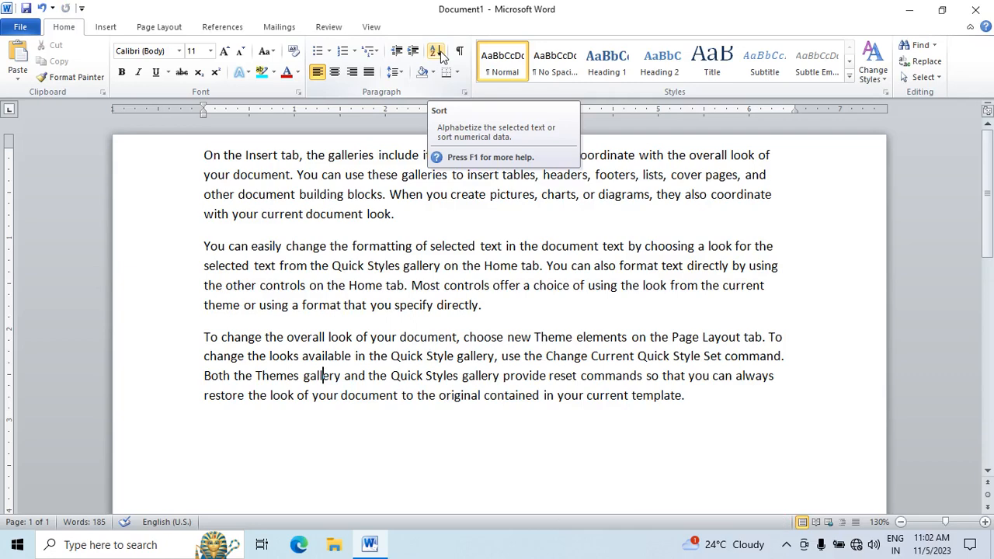
Step: Delete all the sample paragraphs, and step back through the edit history to restore the name list
key(ctrl+a)
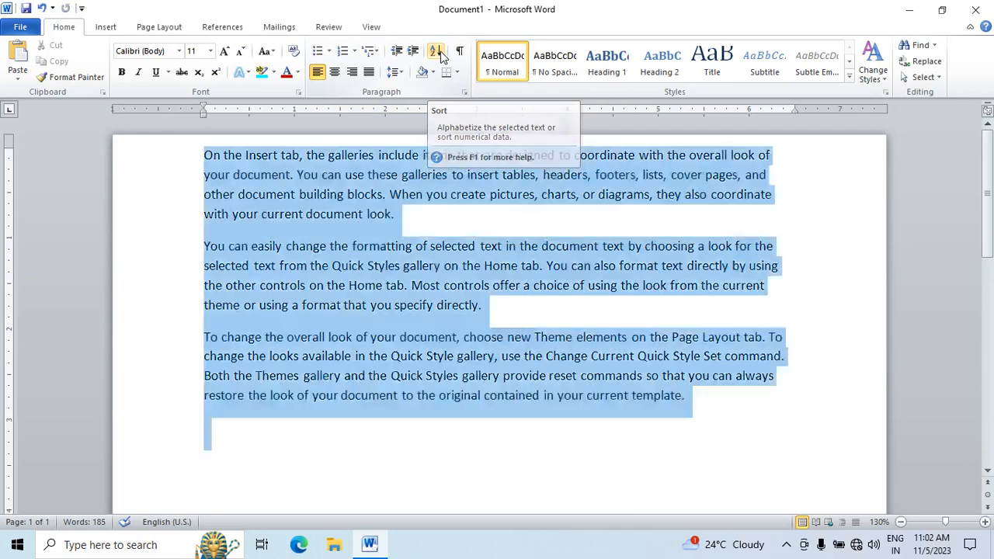
key(Delete)
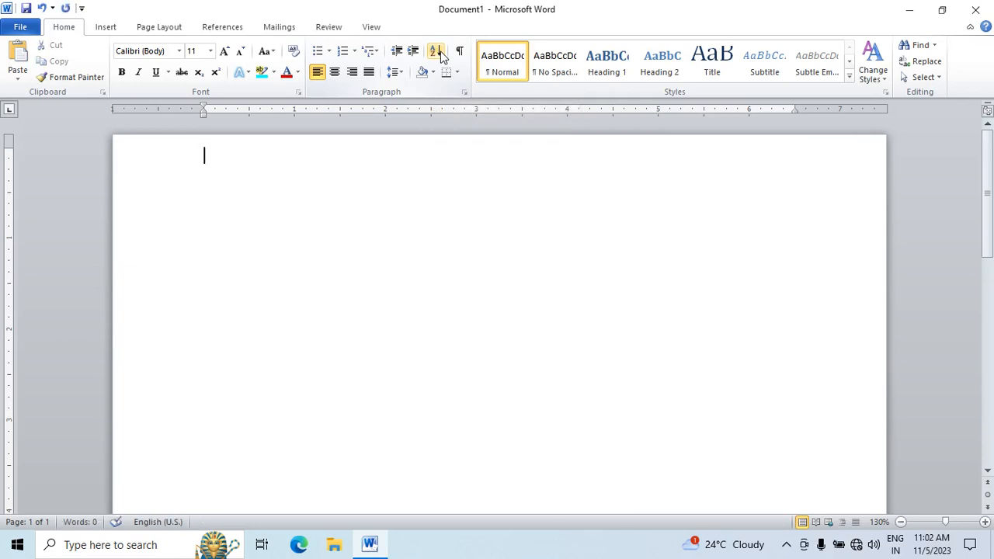
key(ctrl+z)
key(ctrl+z)
key(ctrl+z)
key(ctrl+z)
key(ctrl+z)
key(ctrl+z)
key(ctrl+z)
key(ctrl+z)
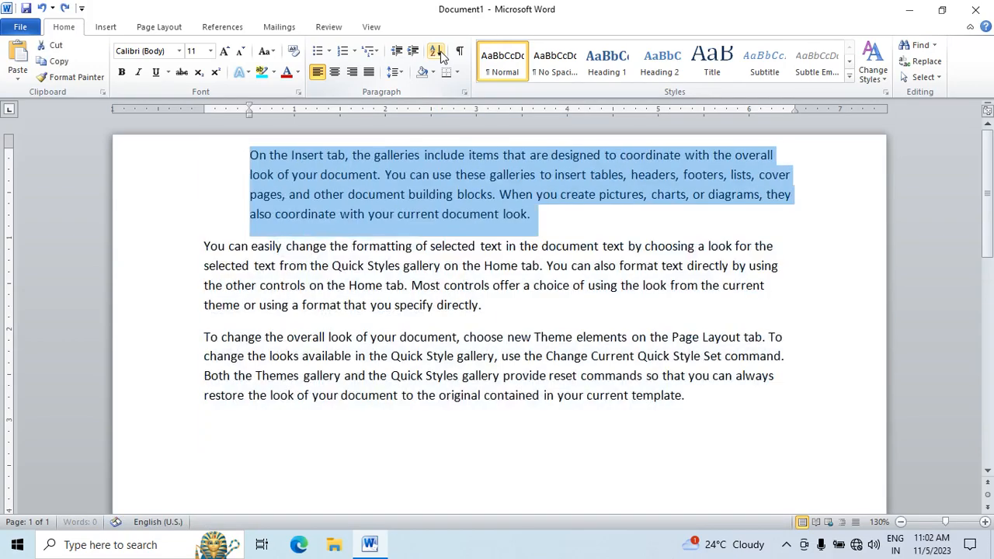
key(ctrl+z)
key(ctrl+z)
key(ctrl+z)
key(ctrl+z)
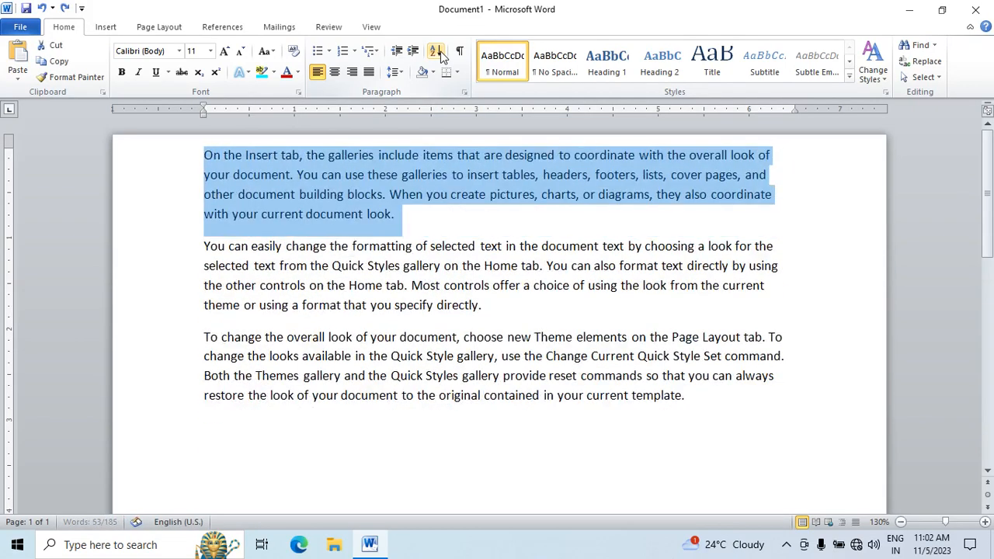
key(ctrl+y)
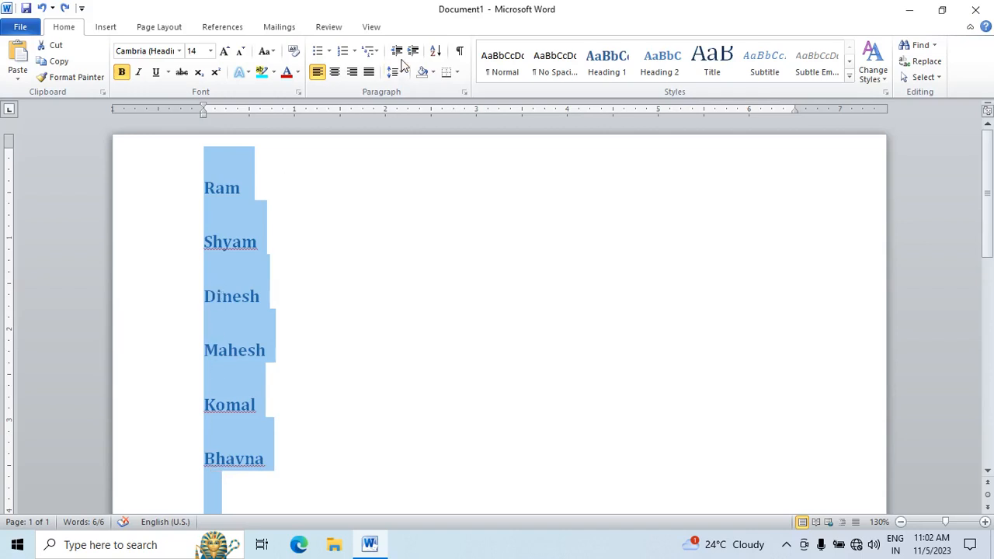
Step: Sort the name list by paragraphs as text in ascending order
click(436, 50)
click(597, 191)
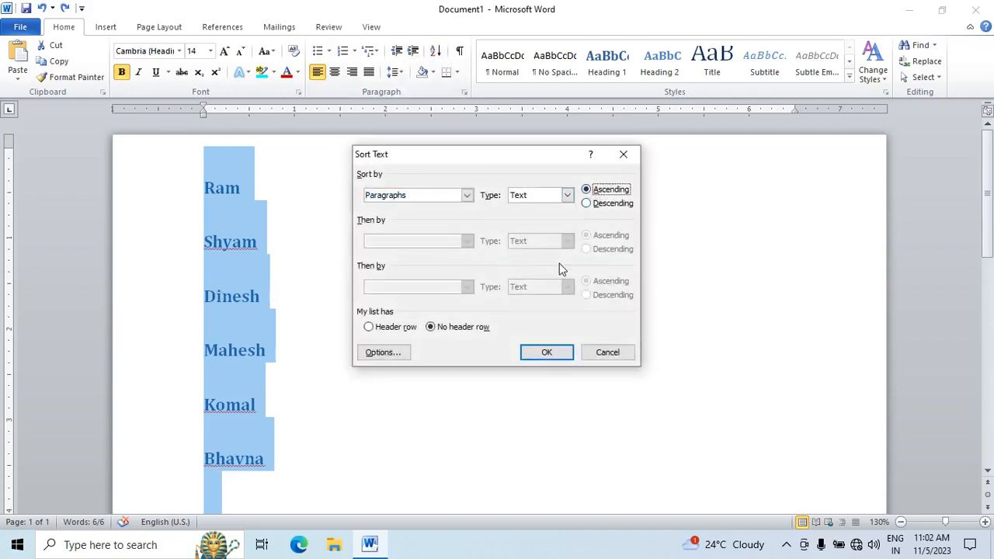
click(533, 352)
scroll(349, 298, down, 3)
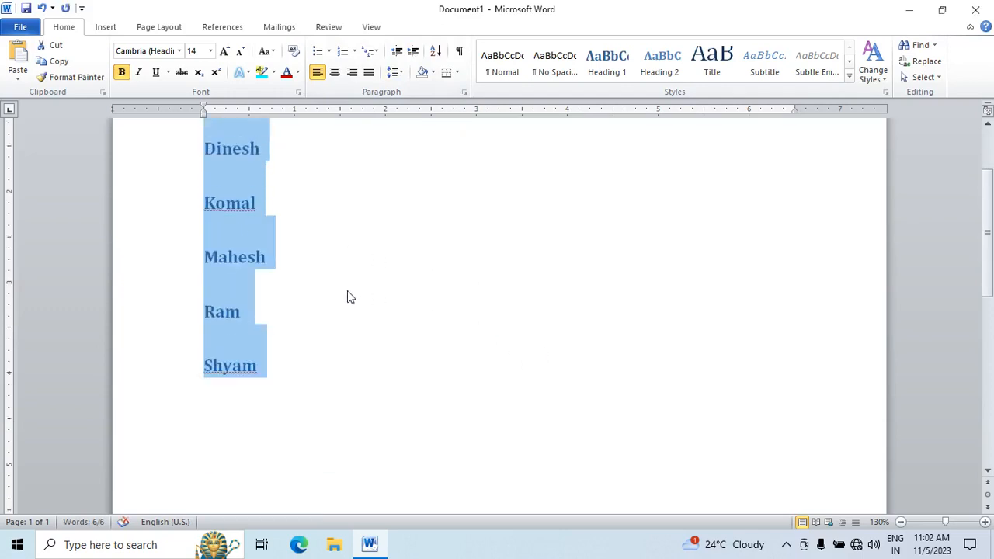
scroll(334, 297, up, 2)
Step: Replace the name list with the numbers 1, 5, 2, 3, 4, 7, 8, 9 and 6, each on its own line
key(Delete)
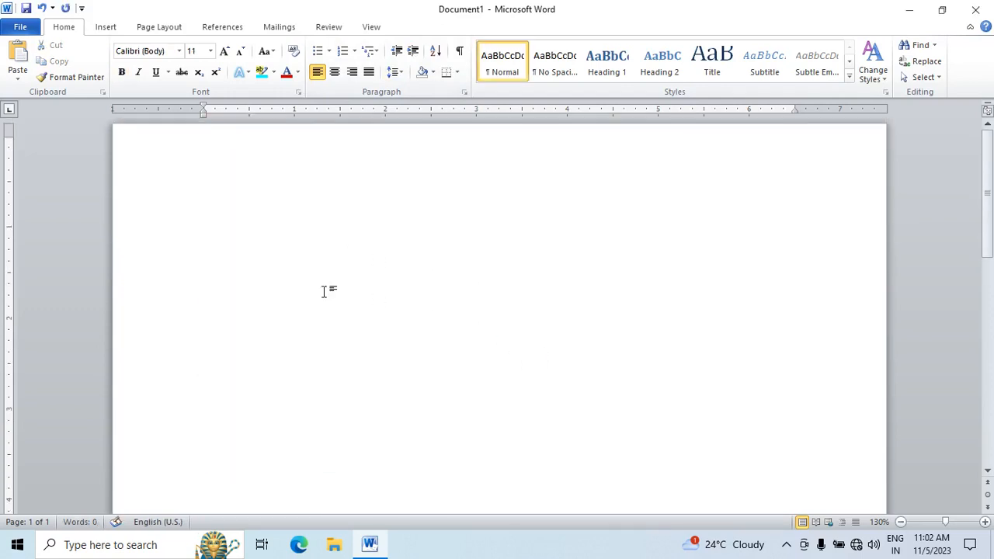
text(1)
key(Return)
key(Return)
text(4)
key(Return)
text(8)
key(Return)
text(9)
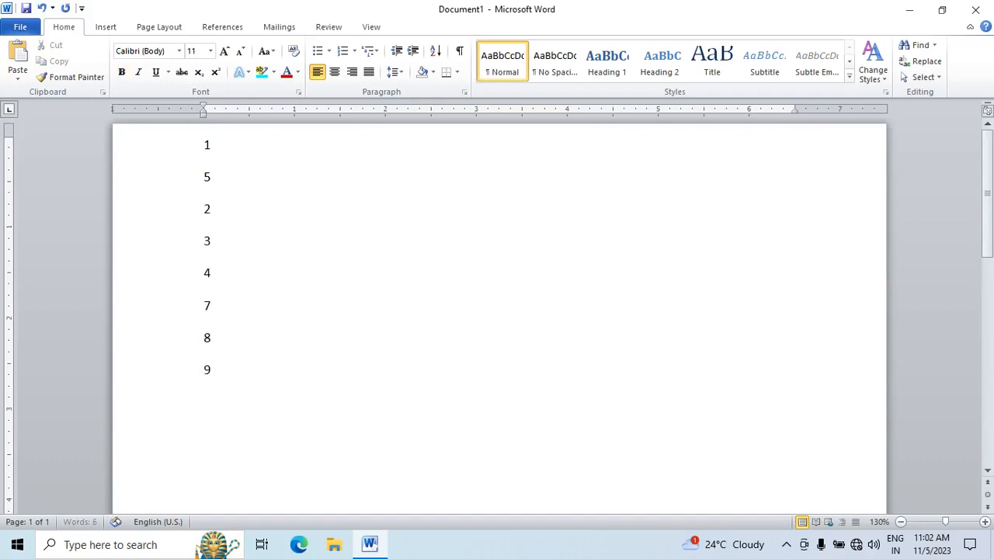
key(Return)
scroll(62, 178, up, 1)
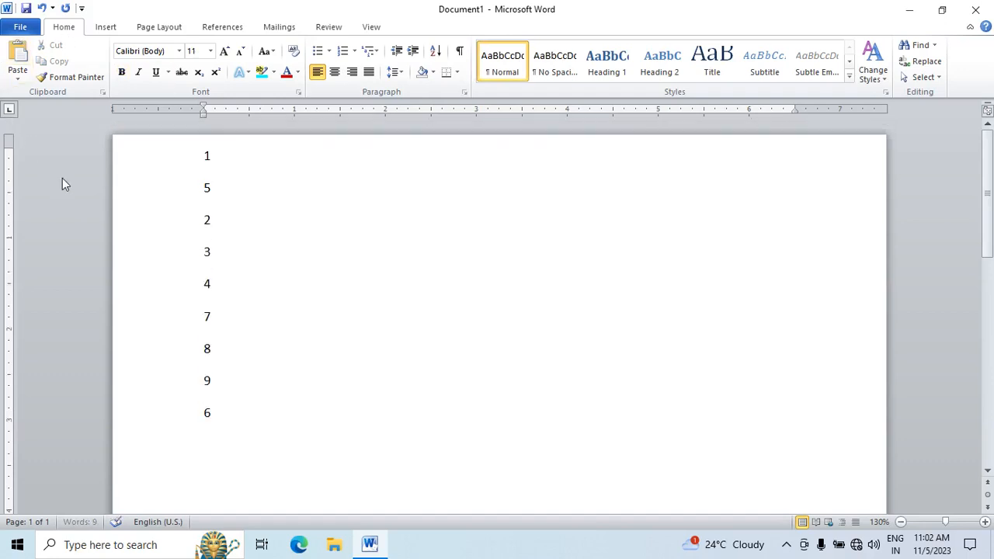
Step: Select the whole number list and sort its paragraphs as numbers in ascending order
triple_click(160, 220)
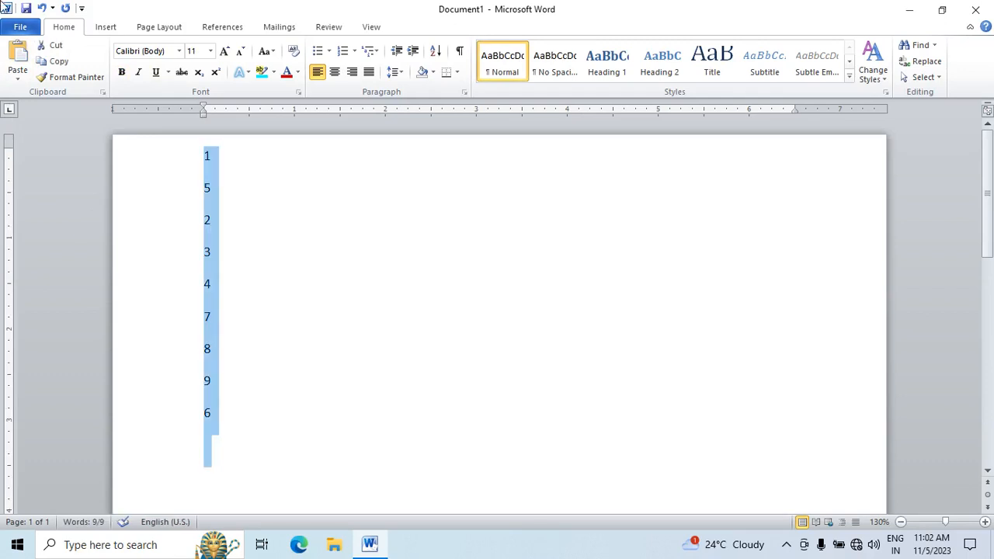
click(436, 50)
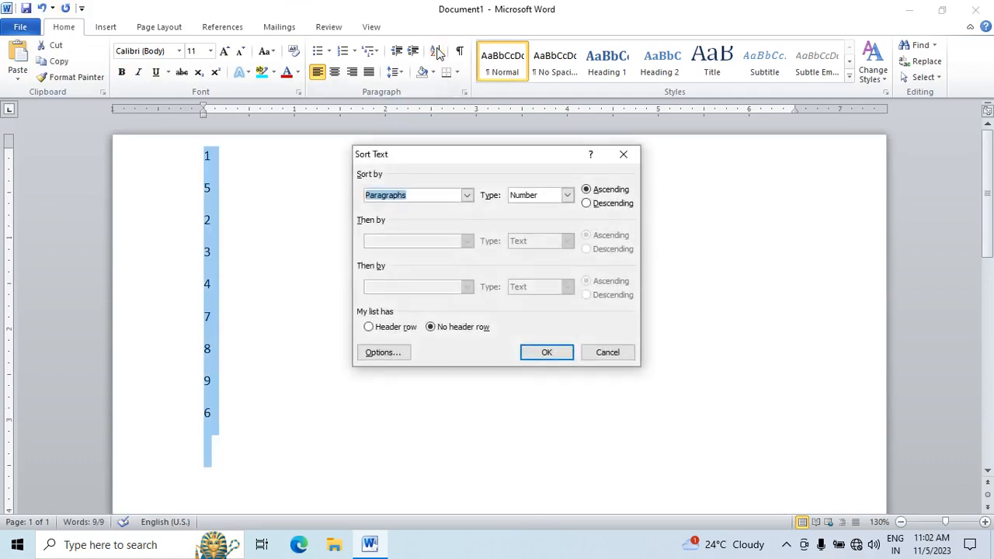
click(558, 353)
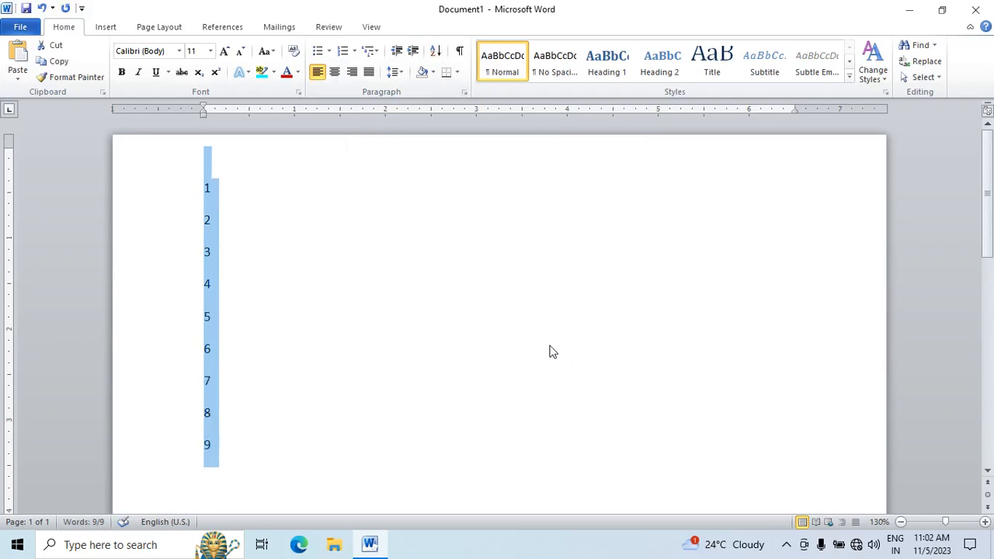
Step: Sort the number list again as numbers, in descending order
click(436, 52)
click(607, 204)
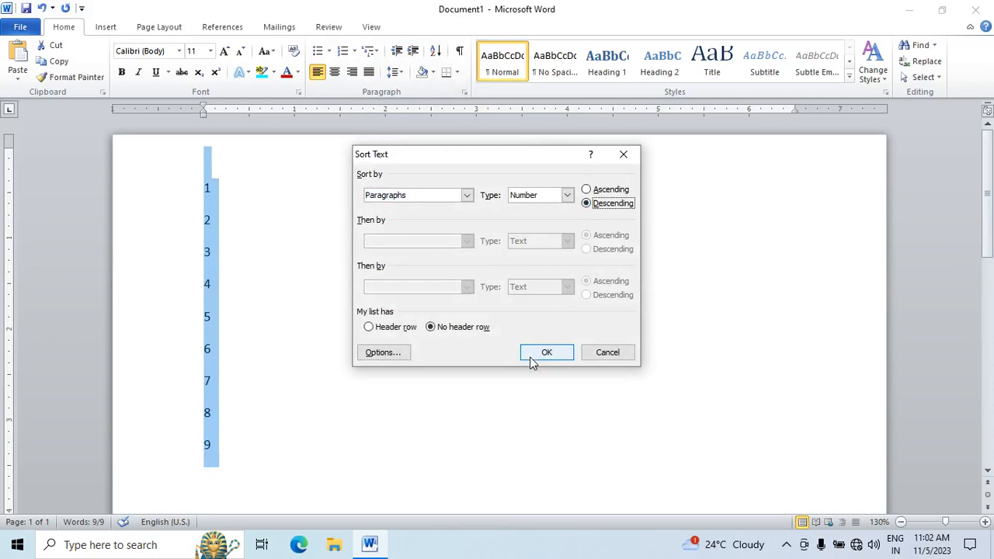
click(552, 351)
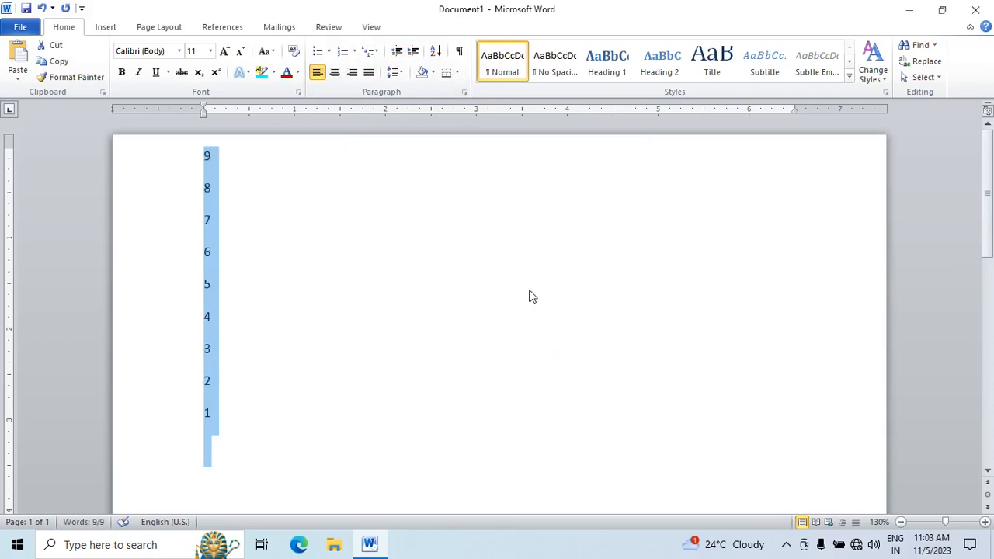
Step: Replace the numbers with the letters A, C, E, D, B, F, G, I and H, each on its own line
key(Delete)
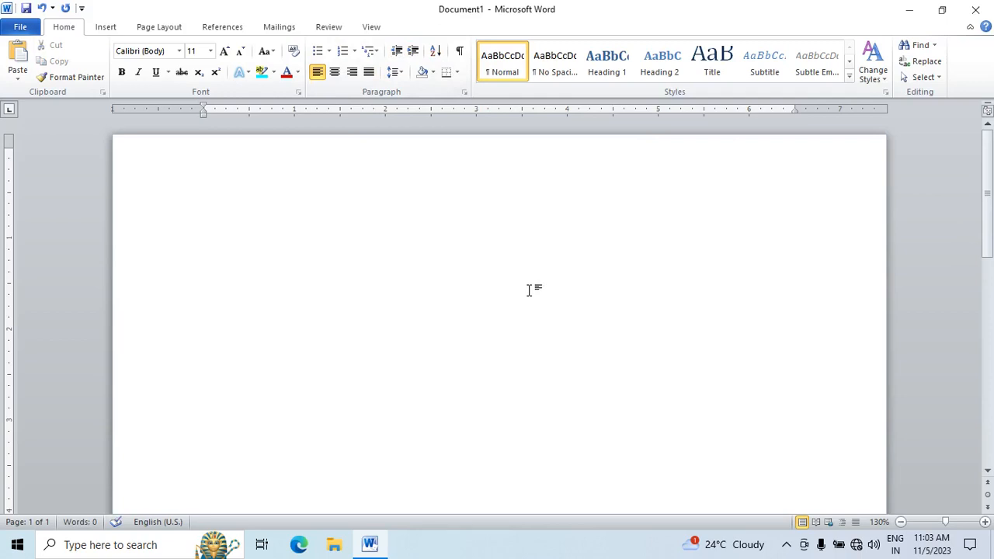
text(A)
text(d)
key(Return)
text(b)
key(Return)
text(f)
key(Return)
text(gi)
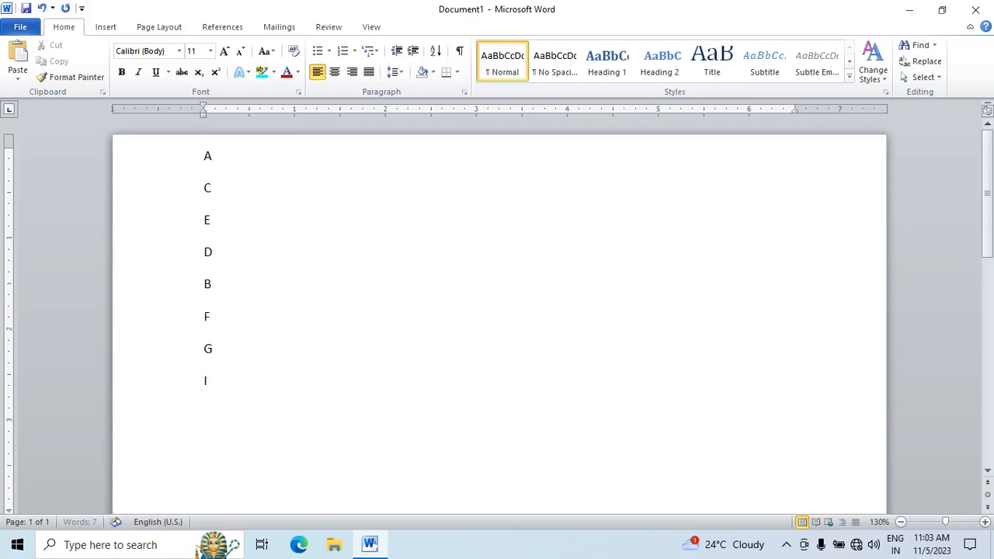
key(Return)
text(h)
key(Return)
Step: Select the whole letter list and sort its paragraphs as text in ascending order
key(ctrl+a)
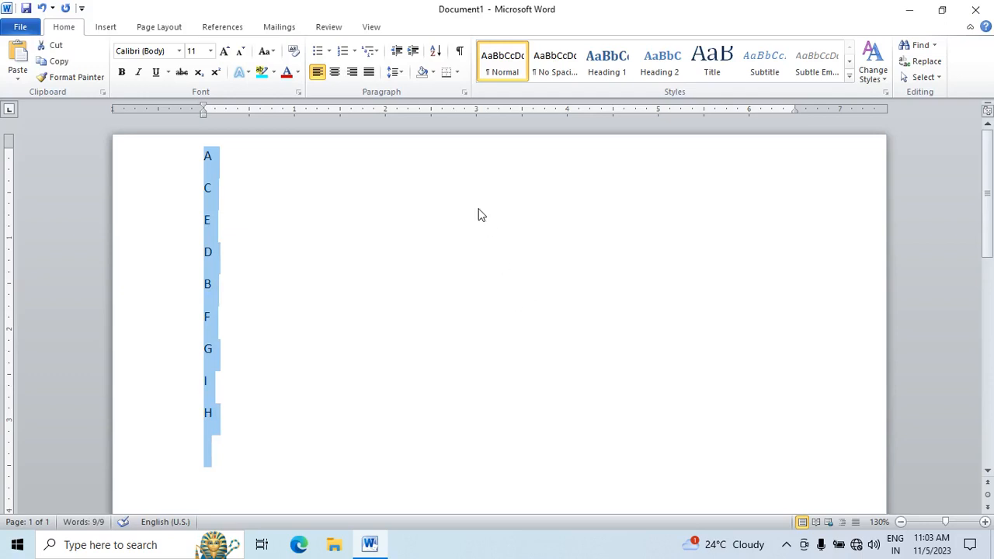
click(436, 50)
click(586, 190)
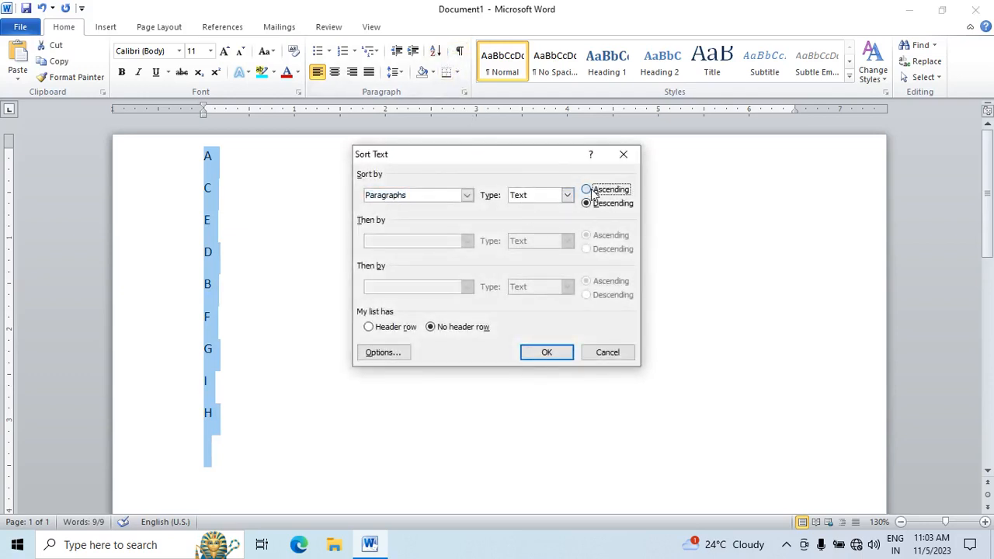
click(546, 352)
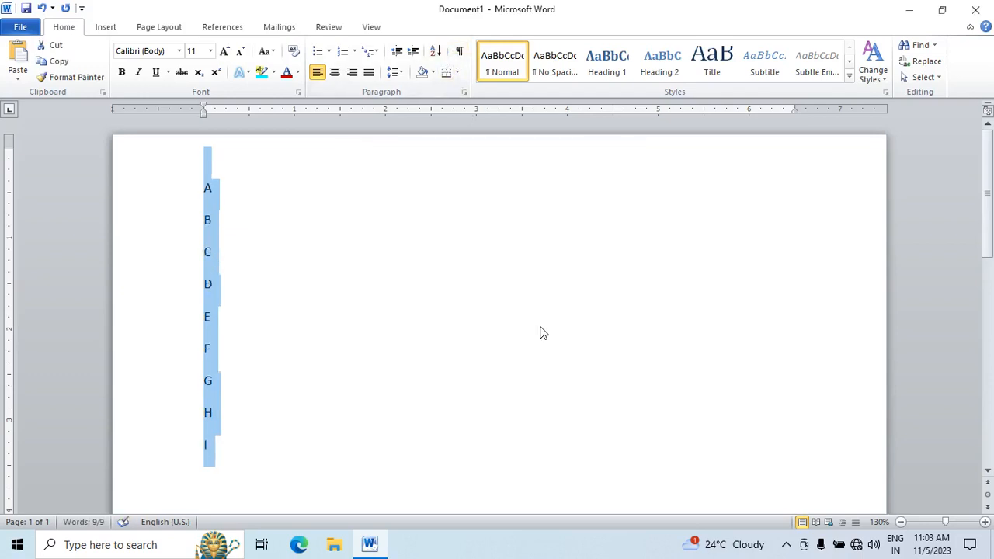
Step: Align the letter list to the centre, to the right, and back to the left
click(334, 72)
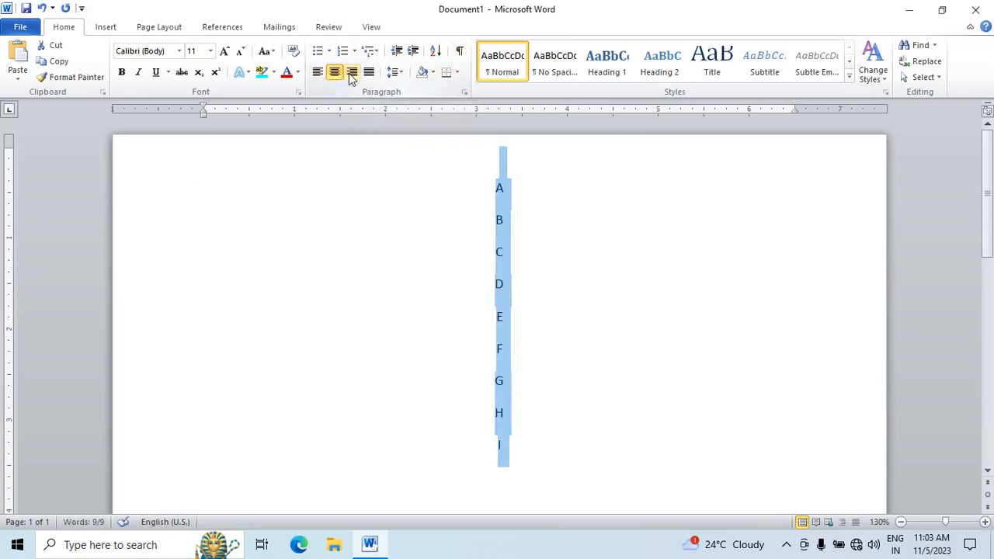
click(350, 72)
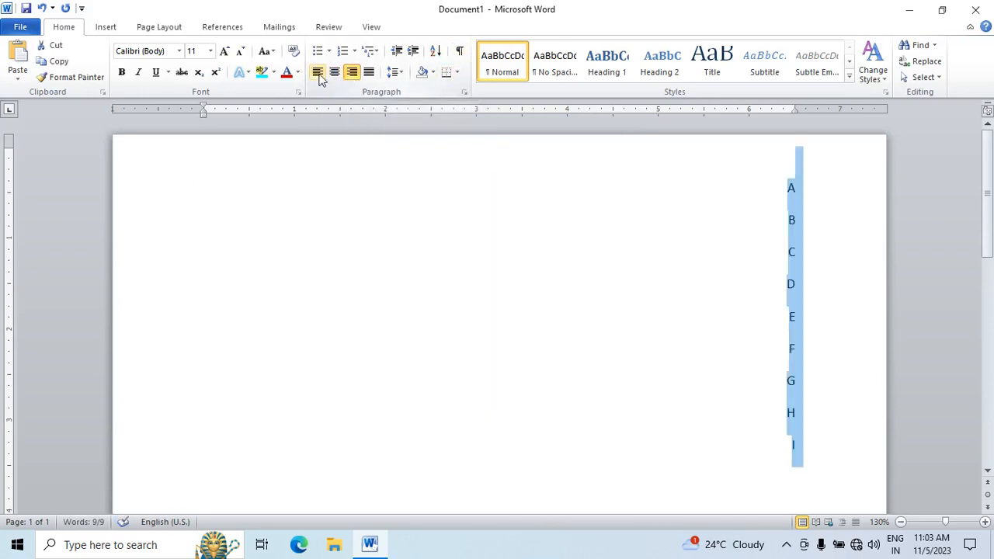
click(318, 74)
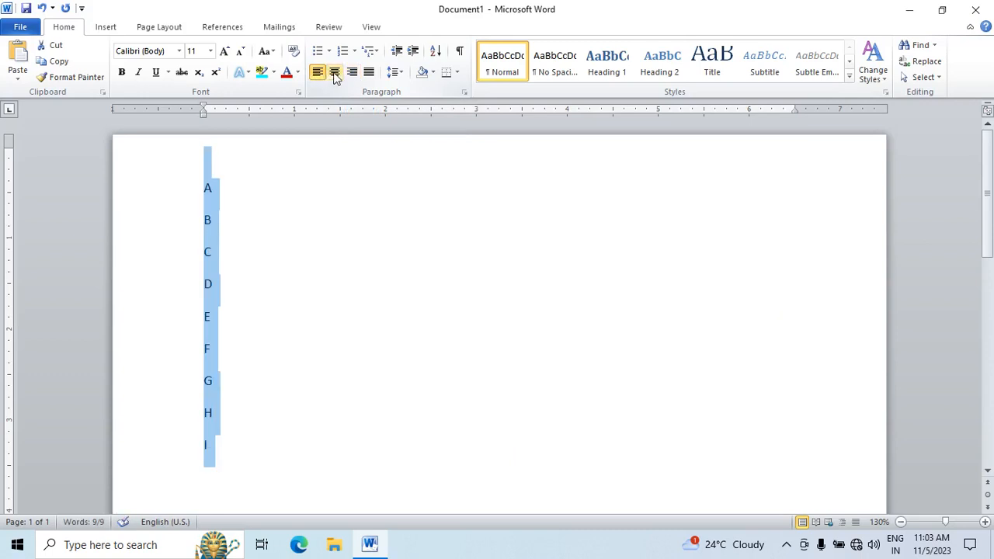
Step: Replace the letter list with sample paragraphs generated by =rand() and justify all of them
key(Delete)
text(=)
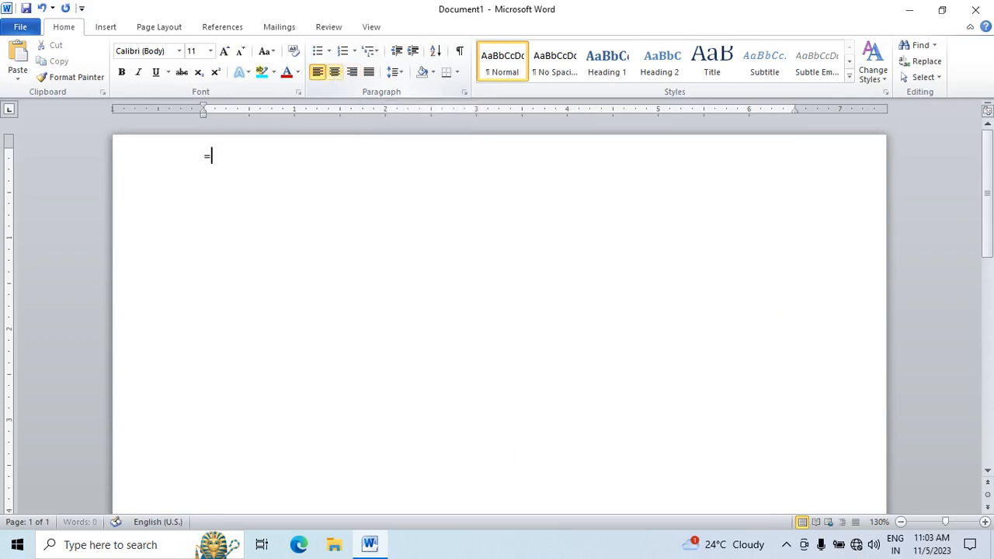
text(rand())
key(Return)
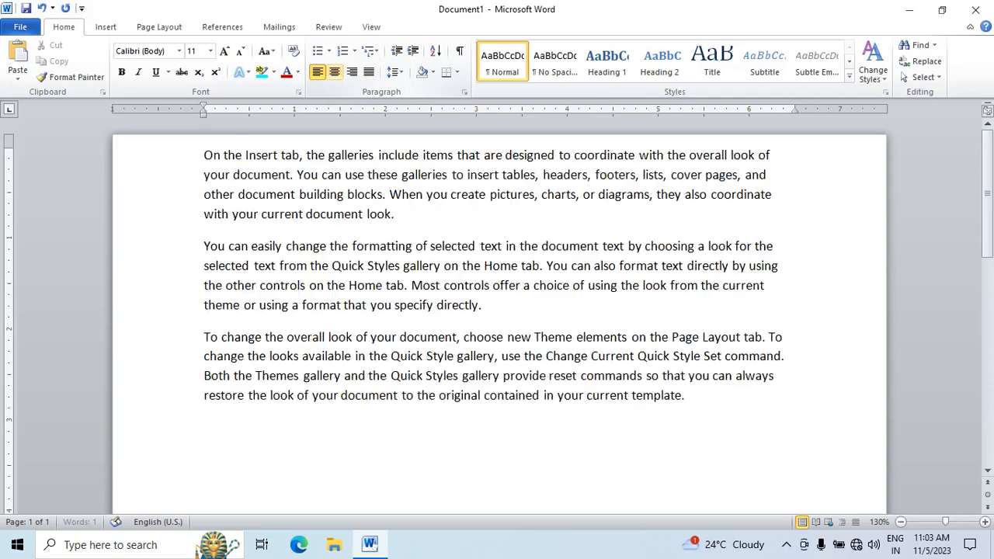
key(ctrl+a)
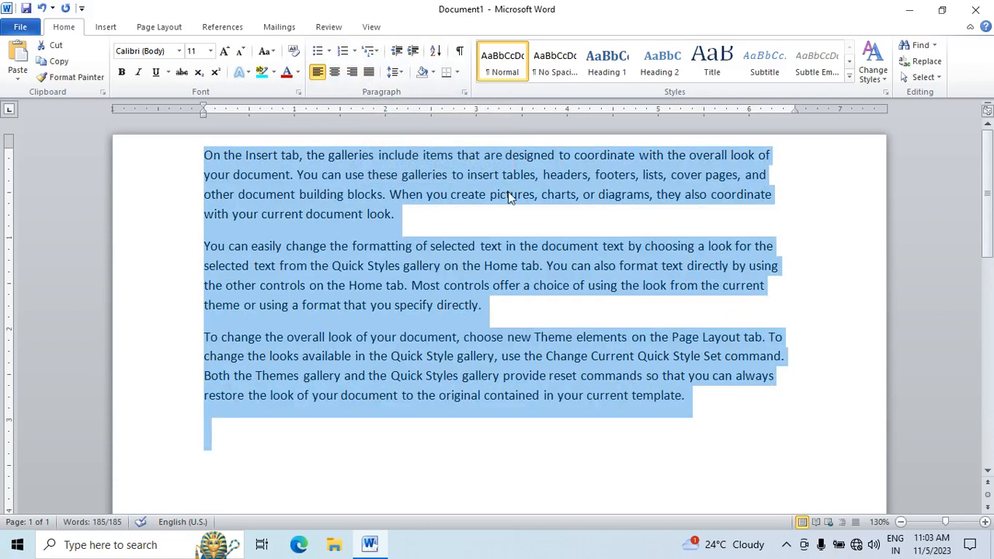
click(370, 72)
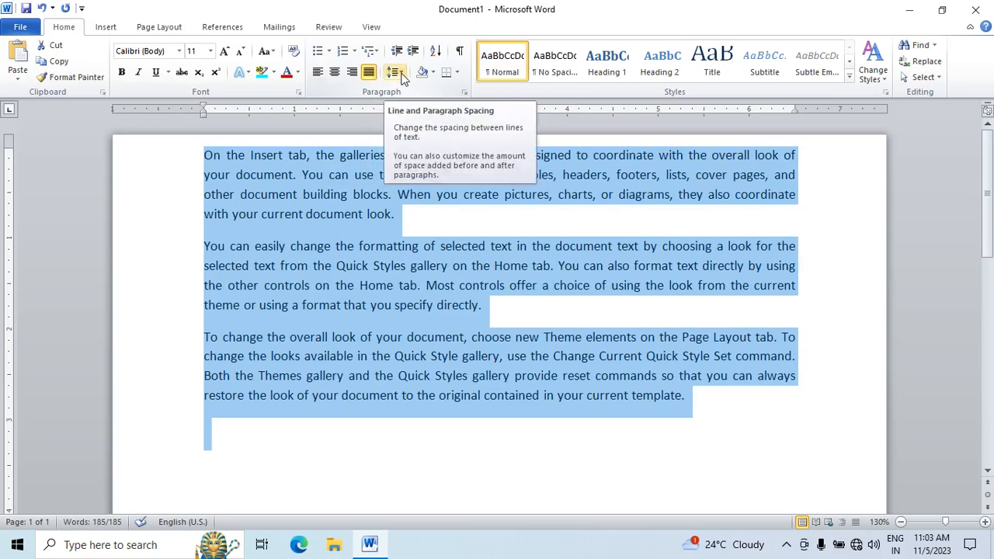
Step: Set the line spacing of all paragraphs to 1.0 and remove the space after each paragraph
click(396, 72)
click(413, 90)
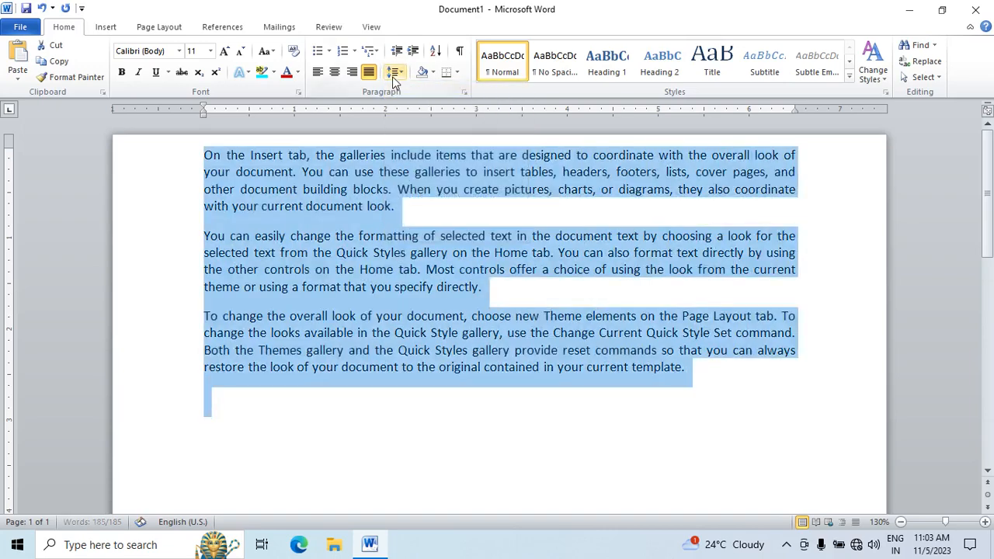
click(396, 72)
click(435, 231)
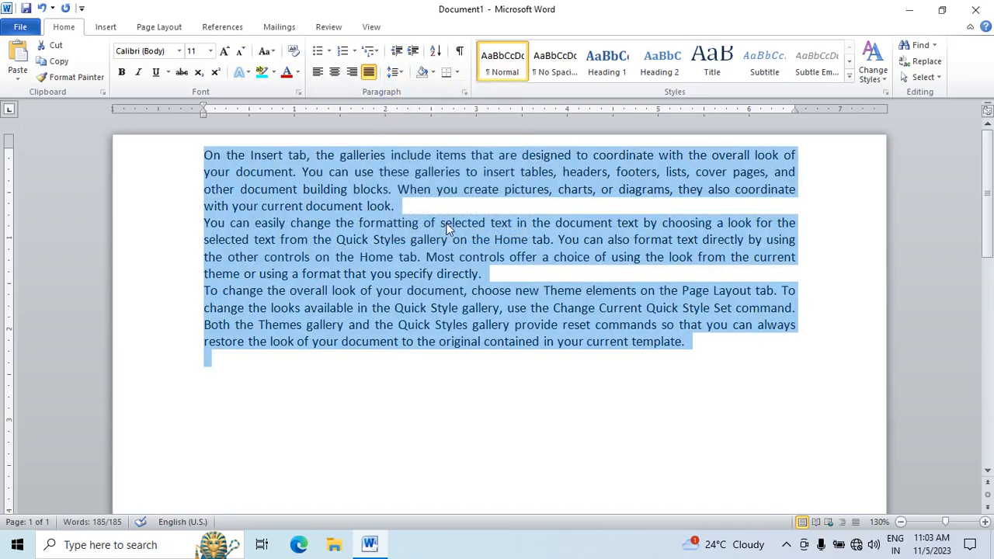
Step: Apply 1.5 line spacing to all paragraphs, and increase it to 2.5
ctrl+scroll(434, 231, up, 8)
scroll(433, 231, down, 4)
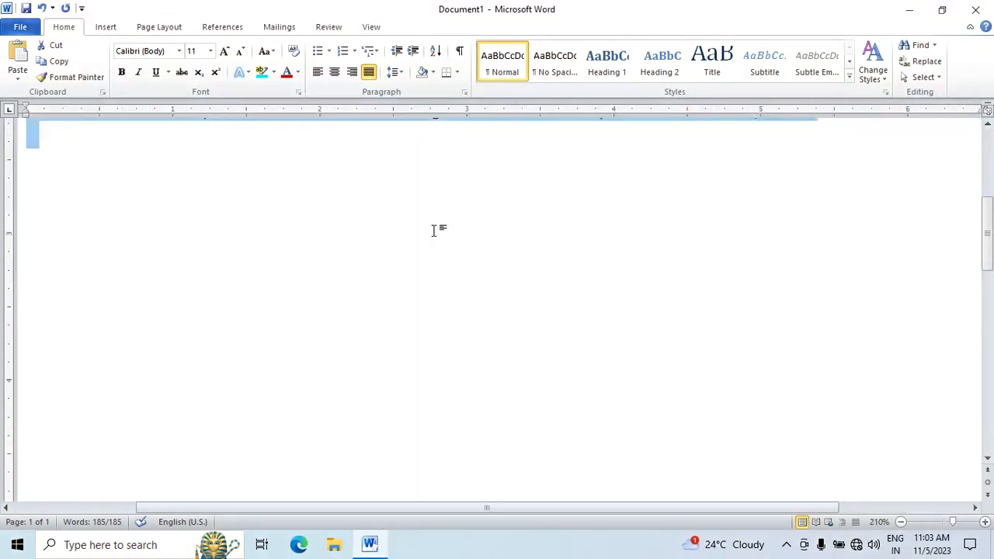
scroll(433, 231, up, 4)
ctrl+scroll(433, 231, down, 4)
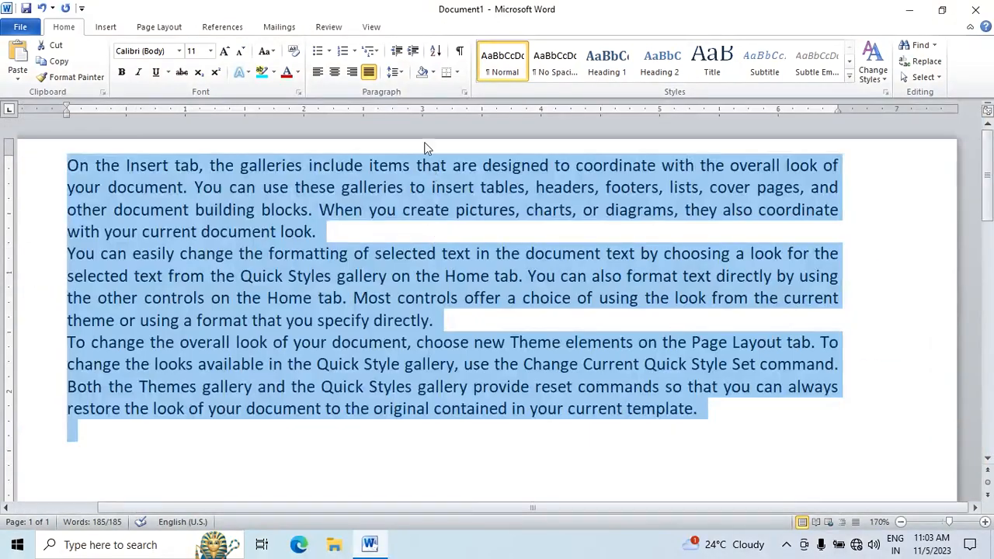
click(398, 72)
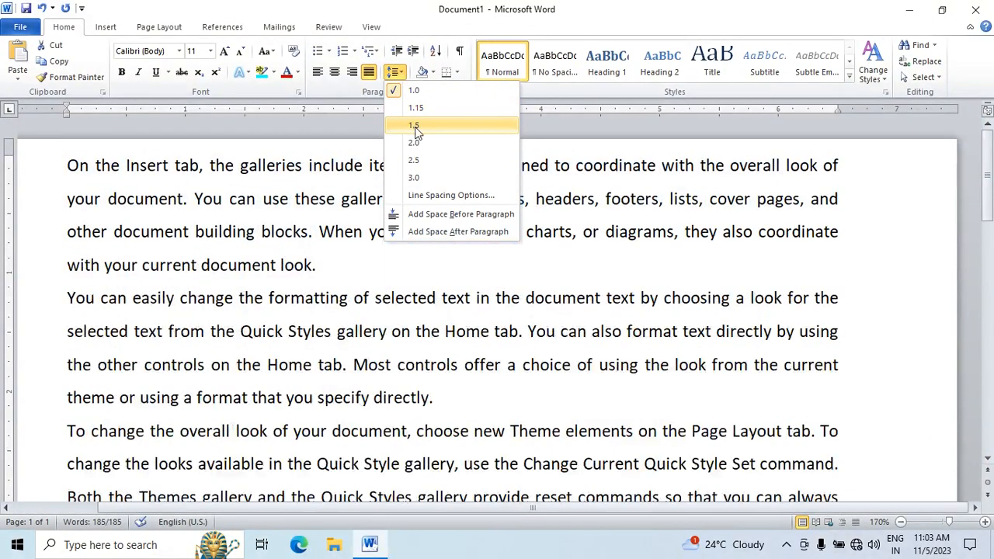
click(414, 125)
click(399, 72)
click(424, 161)
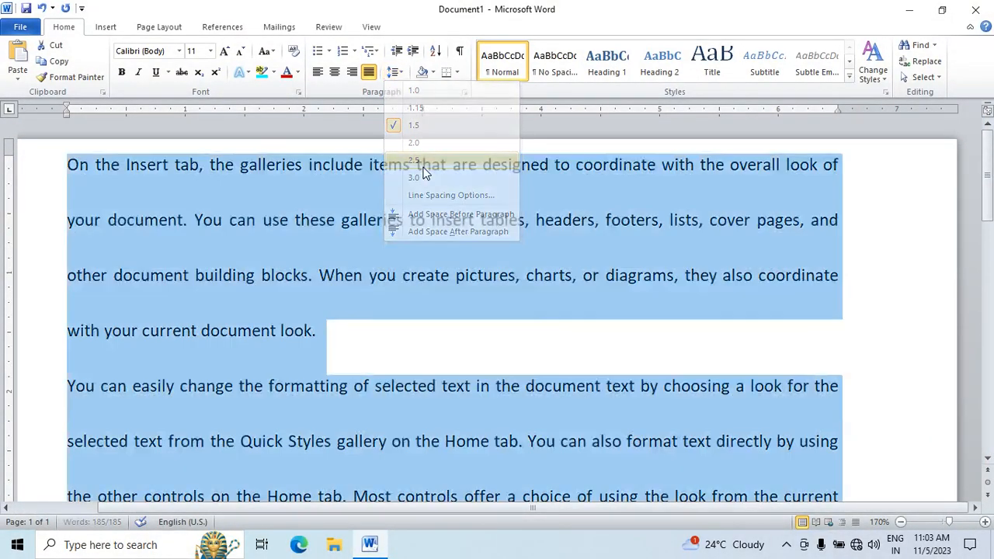
Step: Increase the line spacing of all paragraphs to 3.0, reduce it to 2.5, and set it back to 1.0
scroll(411, 137, down, 4)
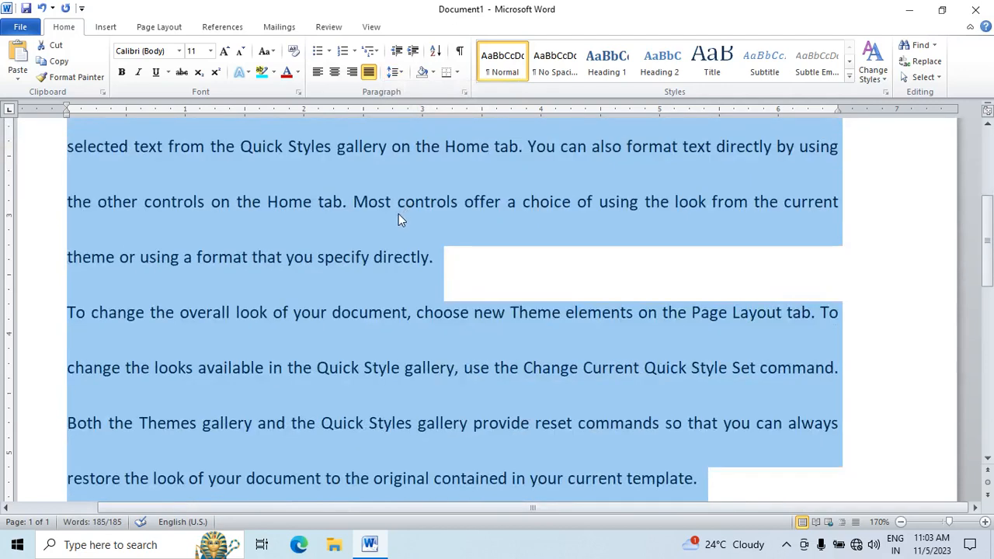
scroll(397, 217, up, 4)
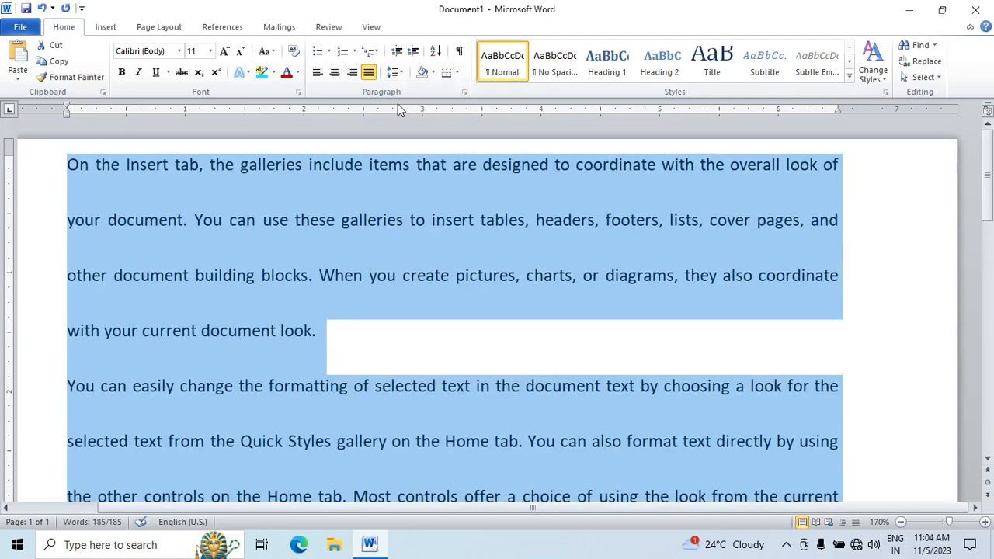
click(395, 71)
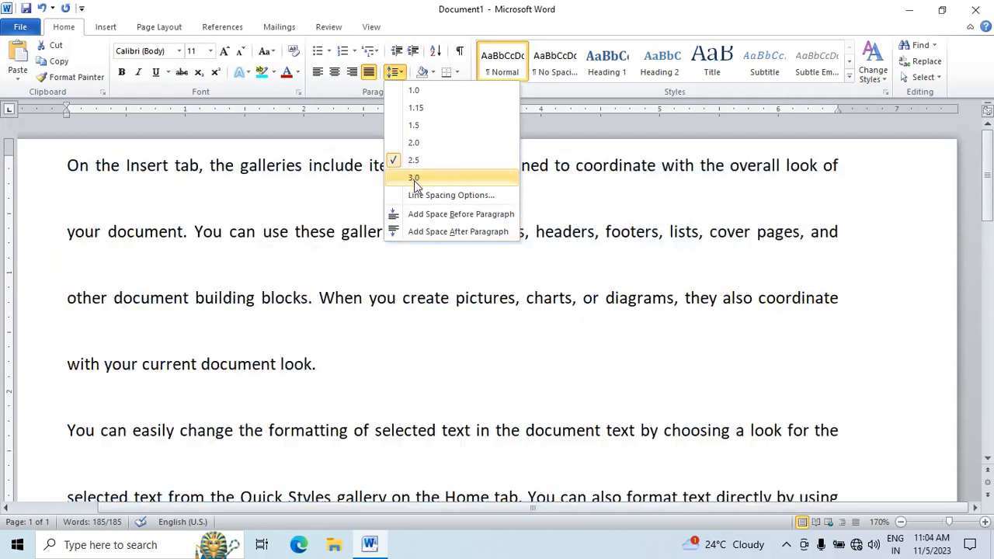
click(414, 177)
click(394, 74)
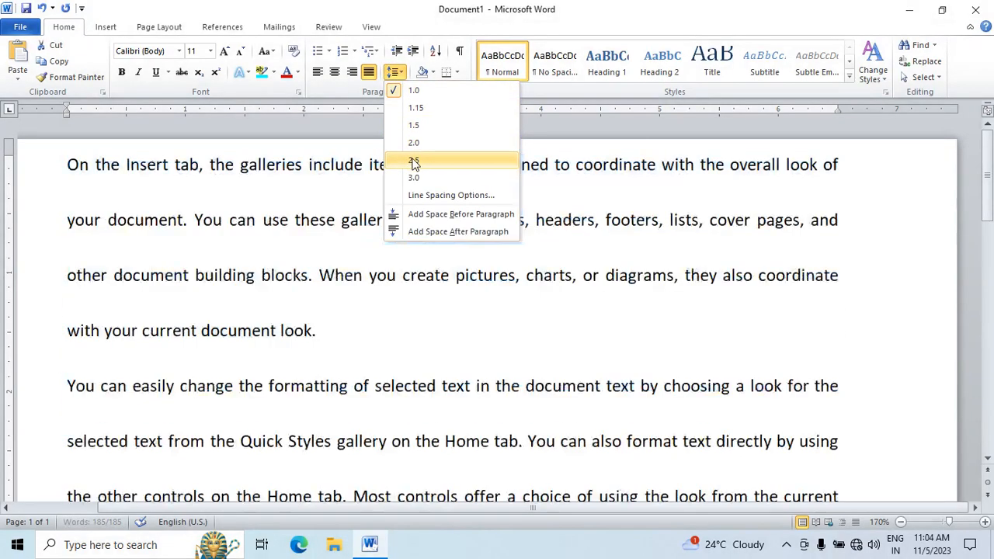
click(413, 160)
click(395, 71)
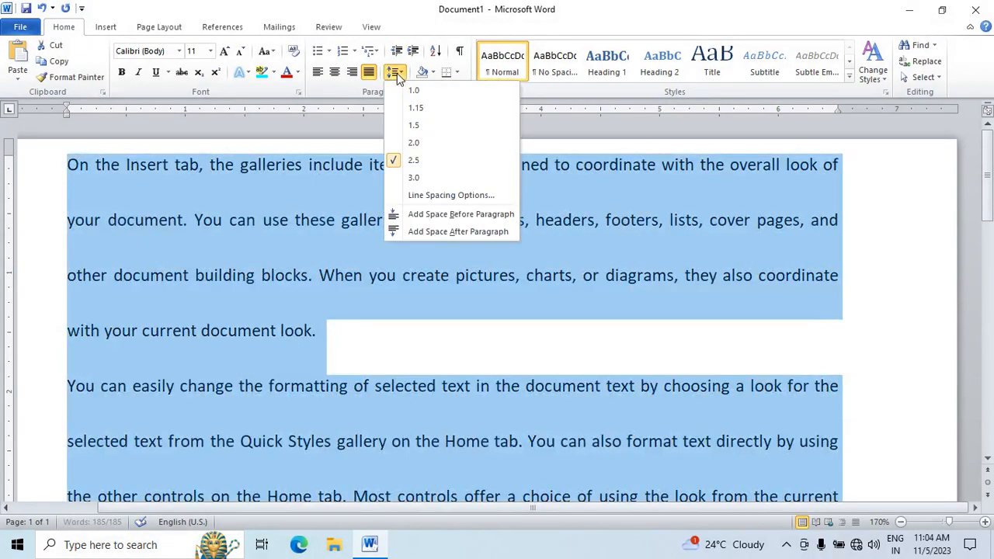
click(409, 89)
Step: Apply all borders to the sample paragraphs, and undo the borders
click(433, 73)
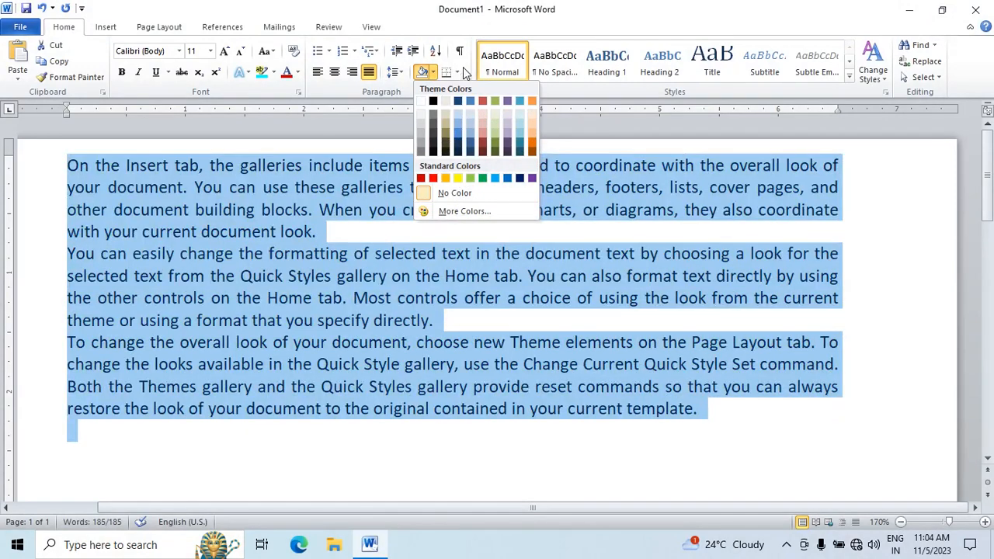
click(458, 72)
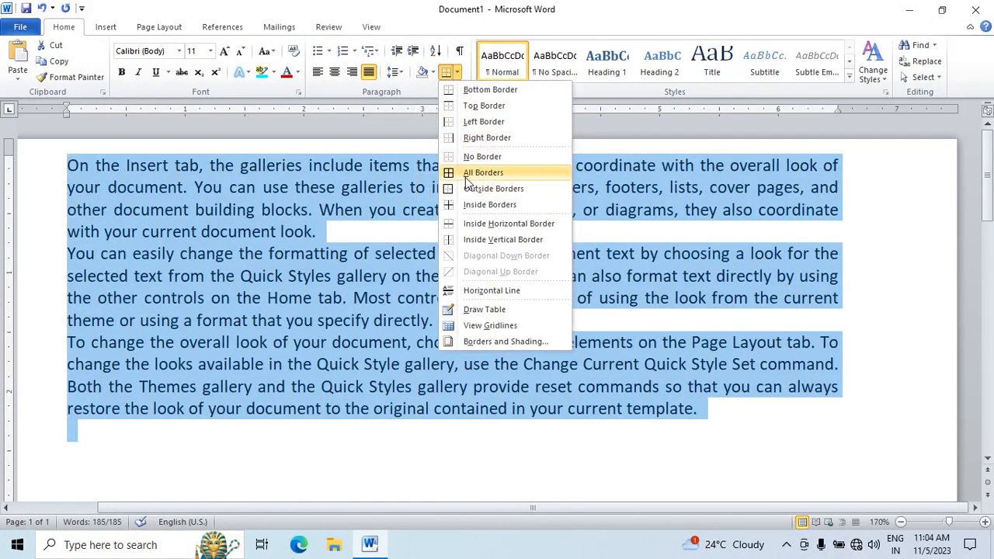
click(465, 174)
click(451, 214)
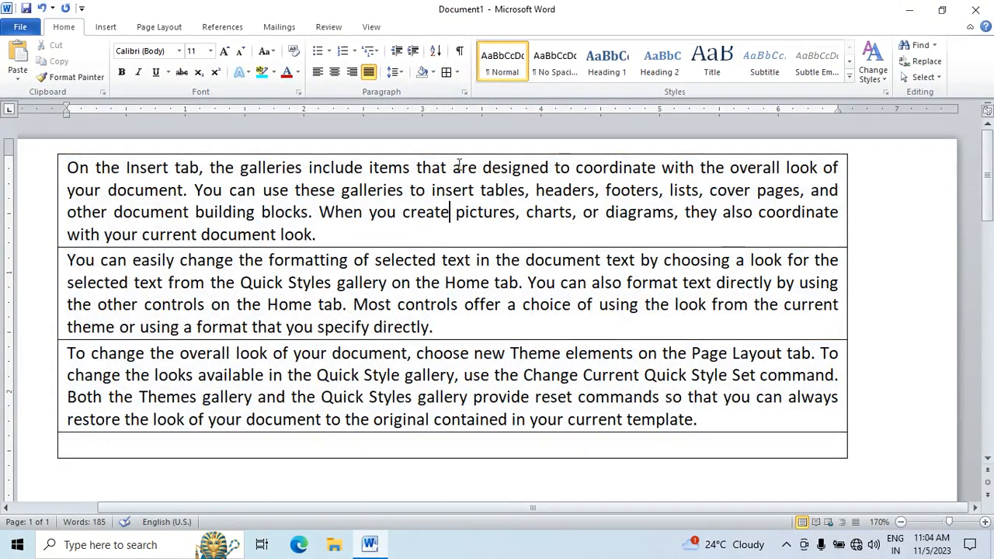
key(ctrl+a)
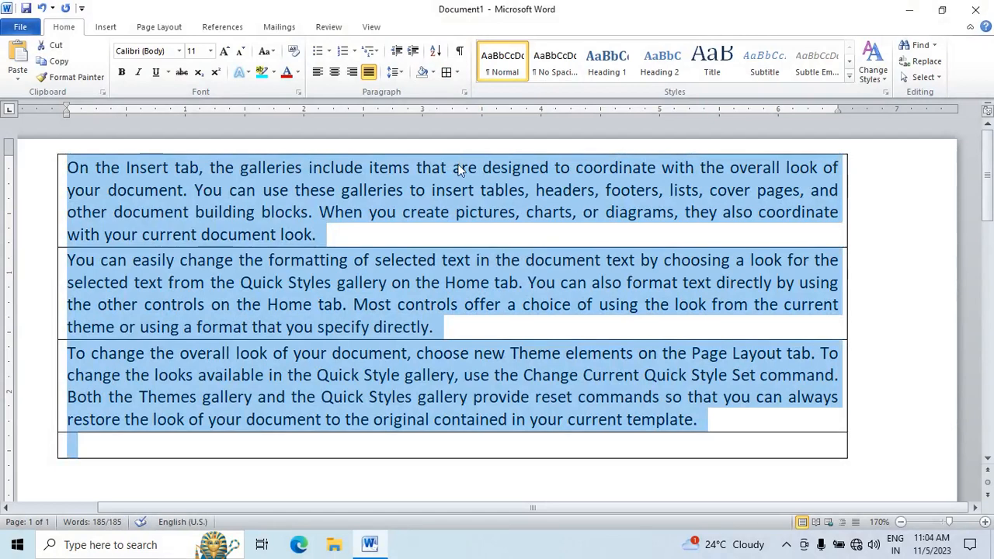
key(ctrl+z)
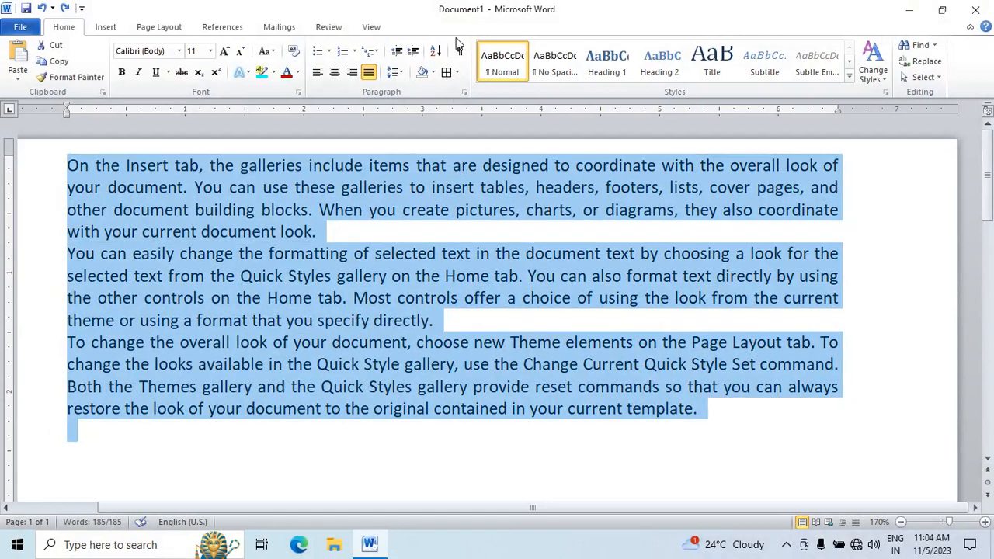
Step: Show the paragraph marks and other hidden formatting symbols, and hide them again
click(371, 367)
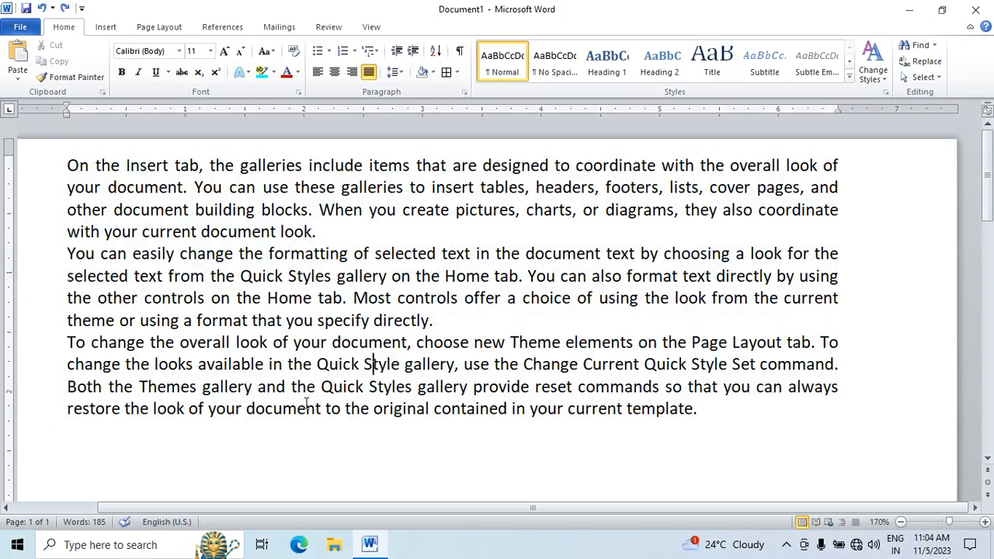
click(459, 53)
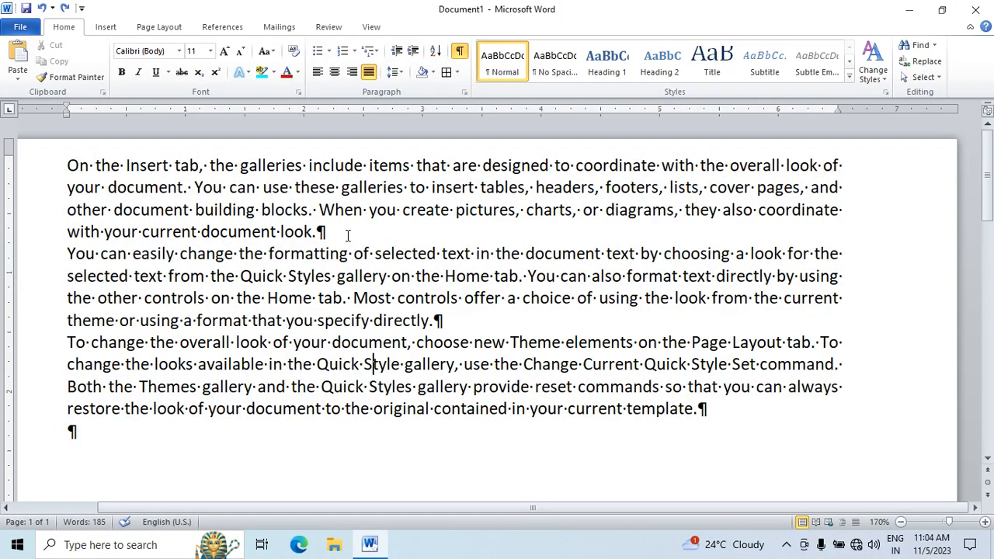
click(458, 54)
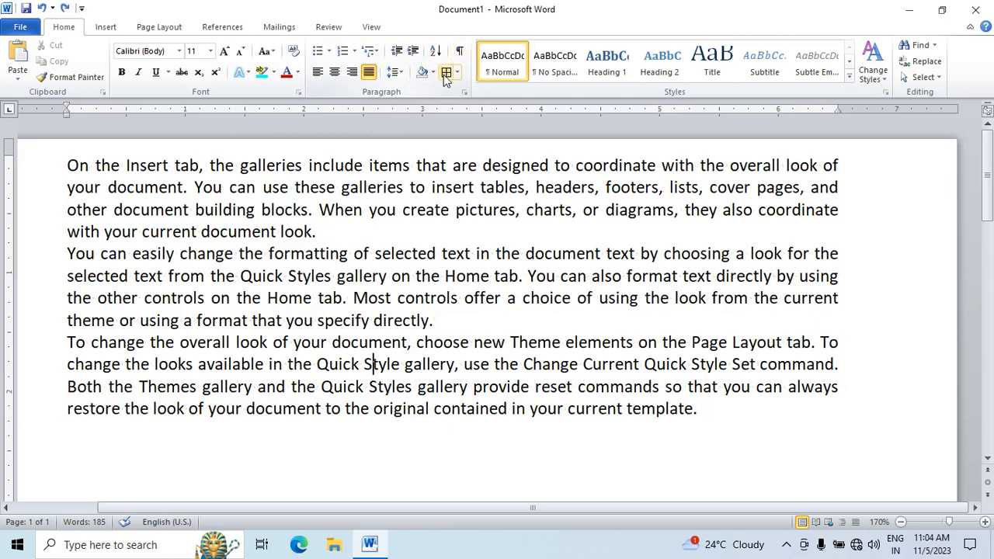
Step: Apply the Subtitle style to all of the paragraphs
key(ctrl+a)
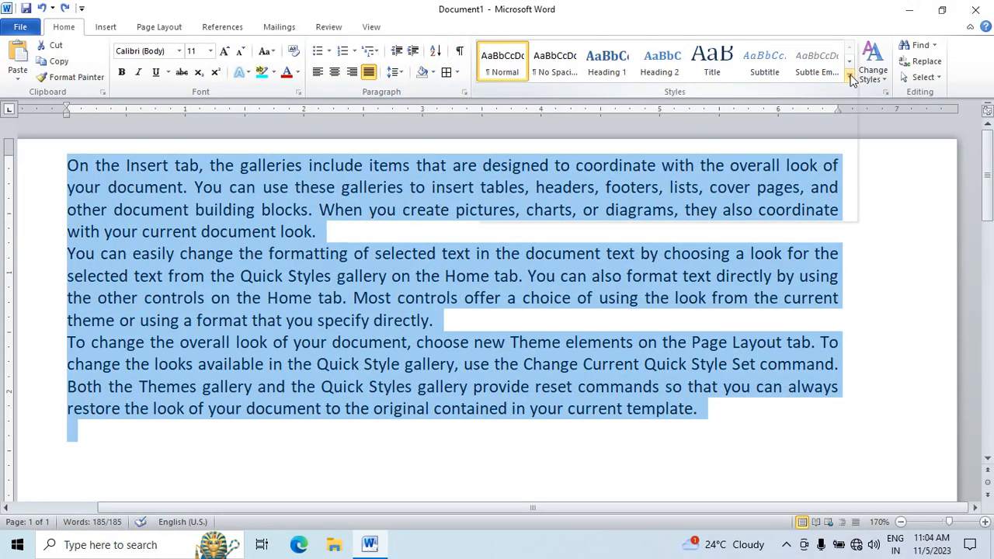
click(849, 77)
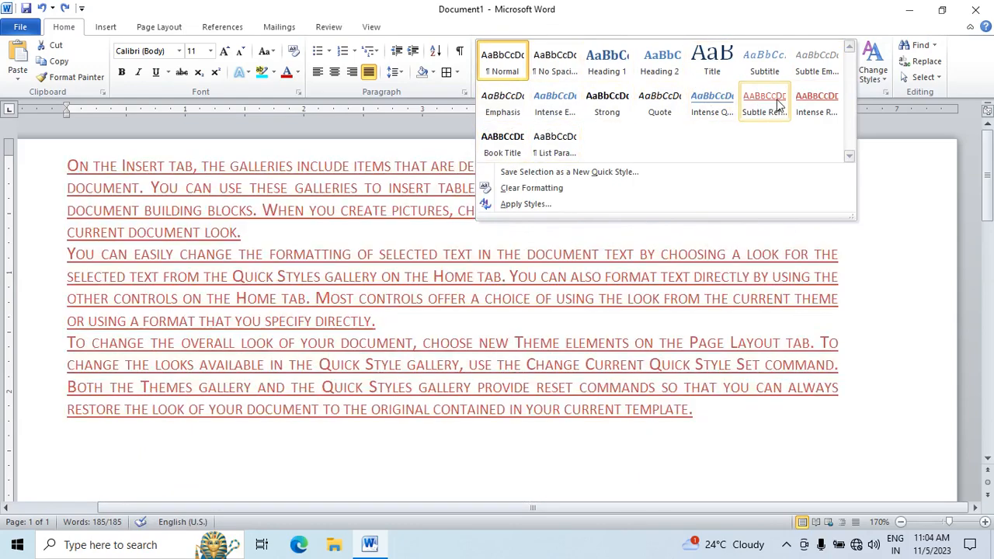
click(783, 71)
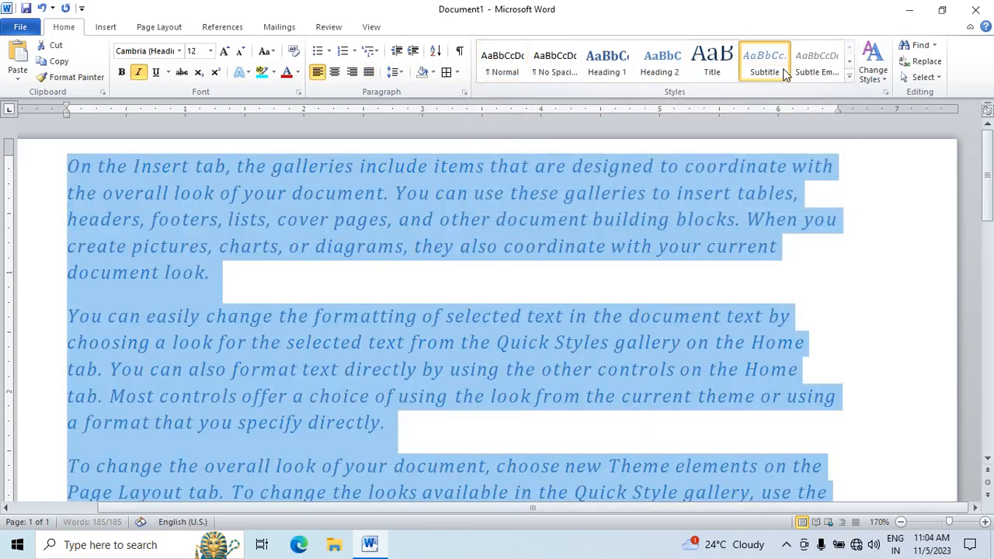
Step: Change the document's theme colours and set its theme fonts to Office Classic 2
click(878, 85)
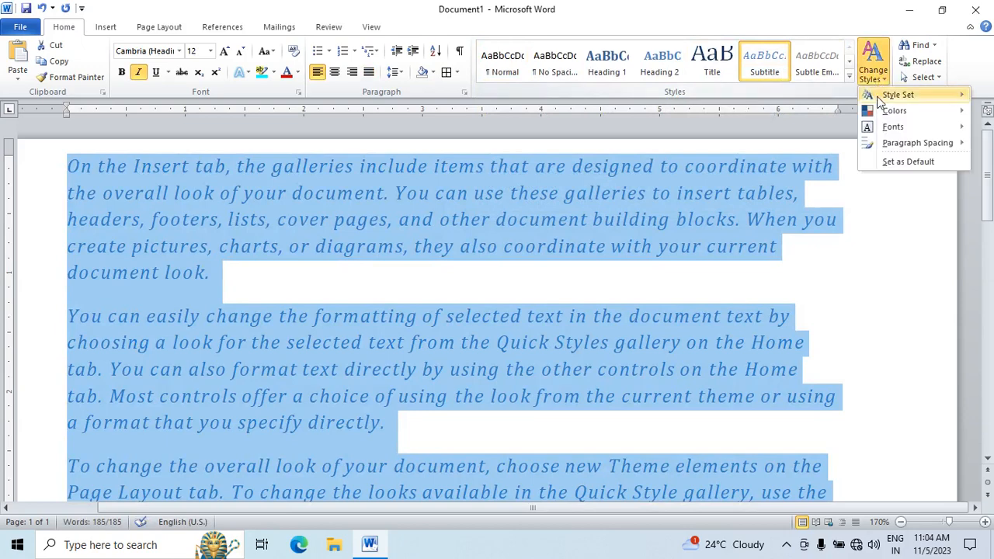
mouse_move(893, 95)
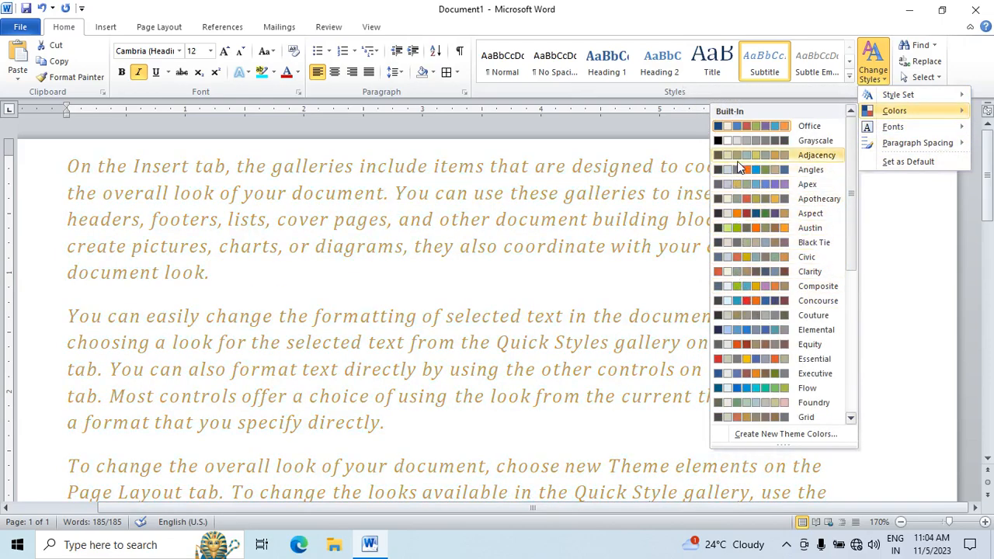
key(ctrl+a)
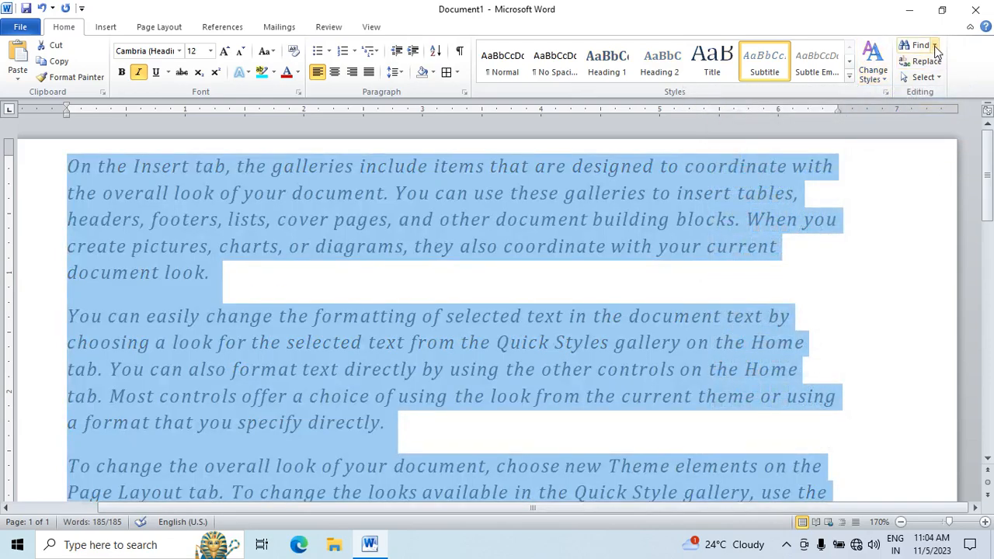
click(873, 66)
mouse_move(881, 131)
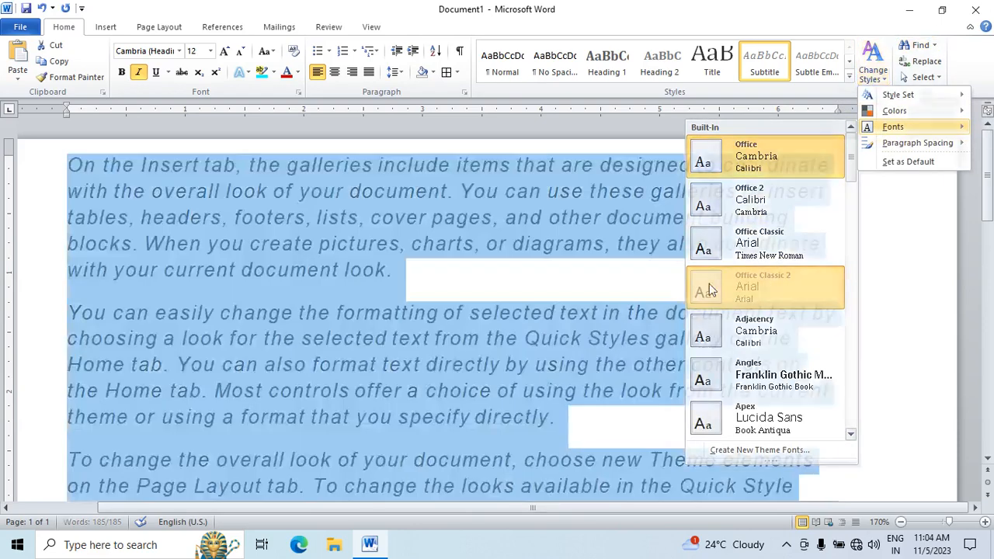
click(709, 283)
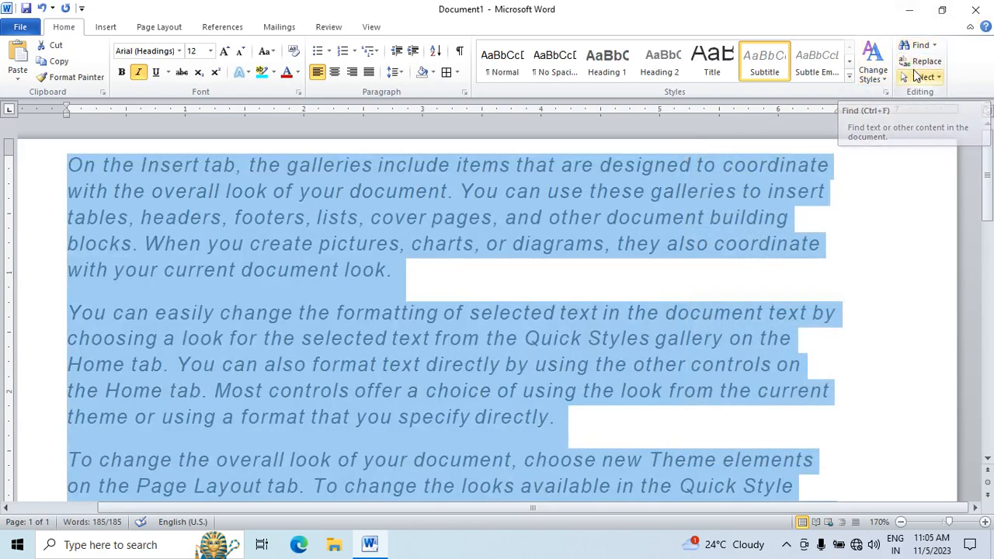
Step: Replace all of the text with one line stating that a named boy "is a good boy", followed by a new paragraph
key(Delete)
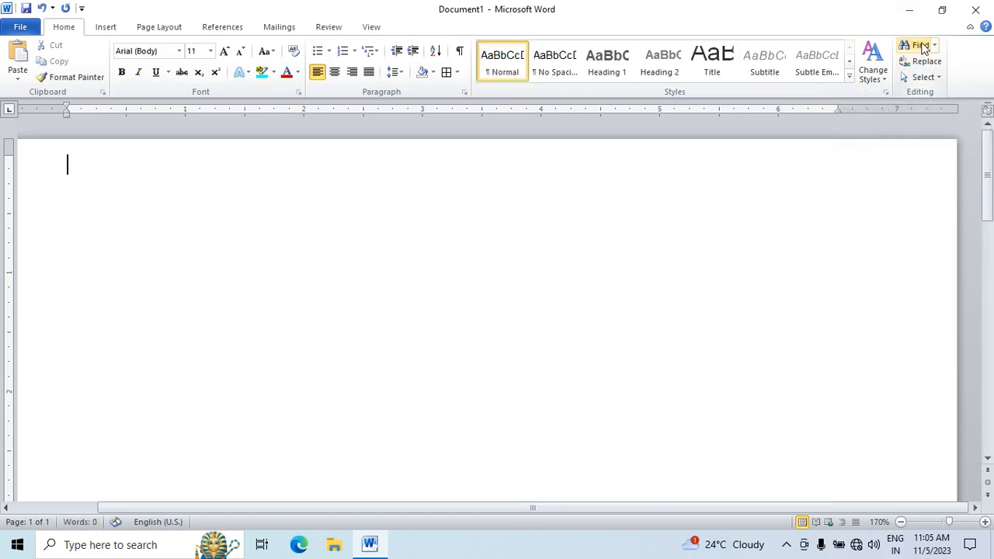
text(rma)
key(BackSpace)
key(BackSpace)
text(am is a good b)
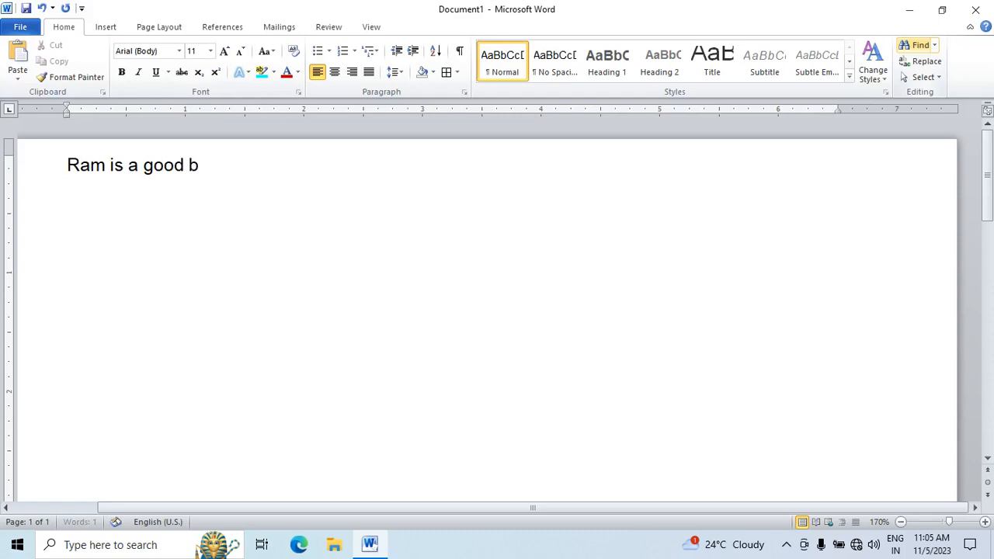
text(oty)
key(BackSpace)
key(Return)
Step: Copy the sample sentence and paste it repeatedly below until the document holds five copies
key(ctrl+a)
key(ctrl+c)
key(Right)
key(ctrl+v)
key(ctrl+v)
key(ctrl+v)
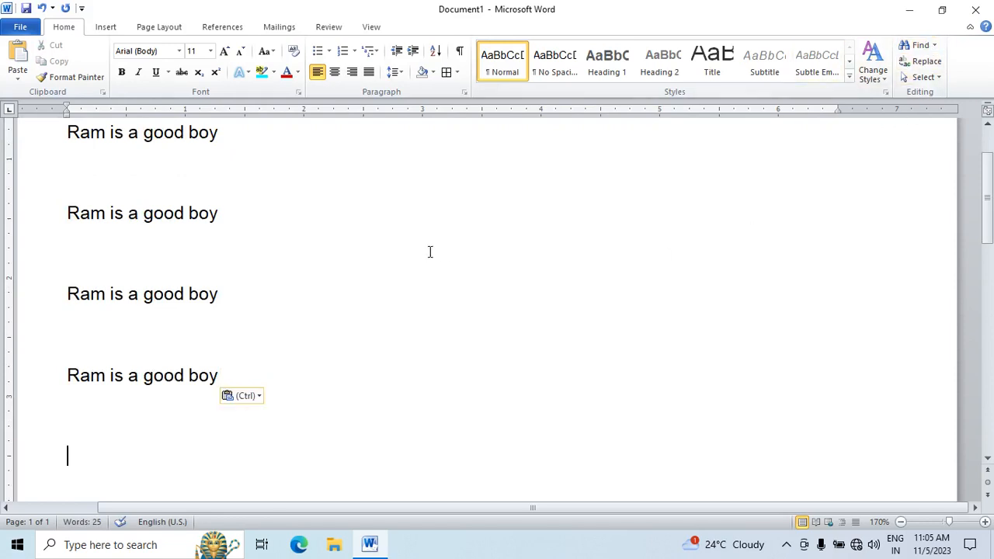
Step: Search the document for the boy's name, and close the search results
scroll(429, 252, down, 5)
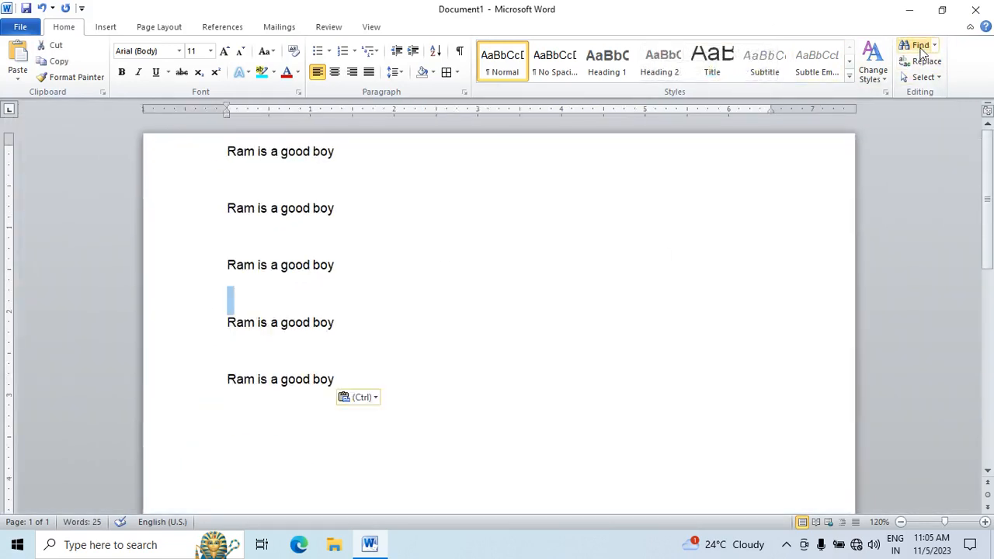
click(921, 50)
text(ram)
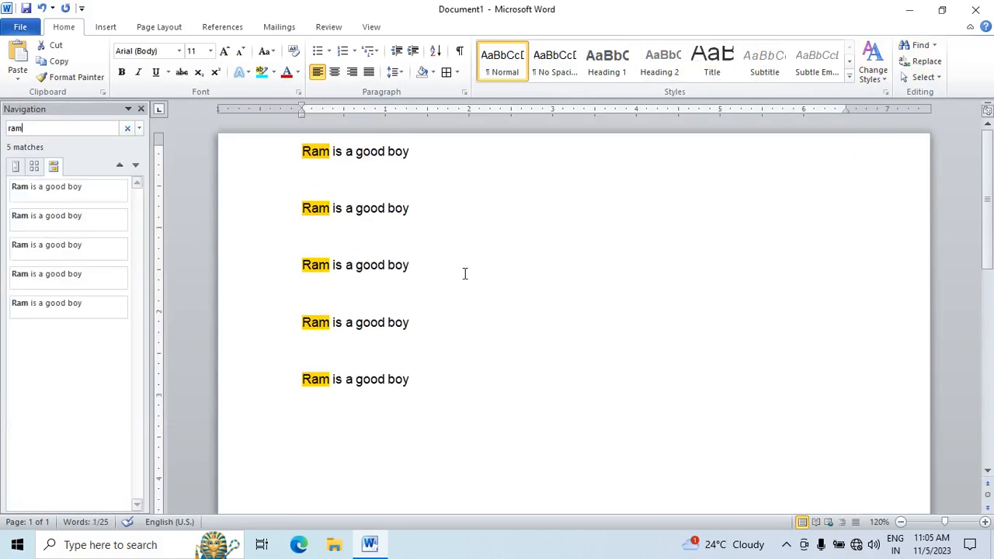
click(140, 109)
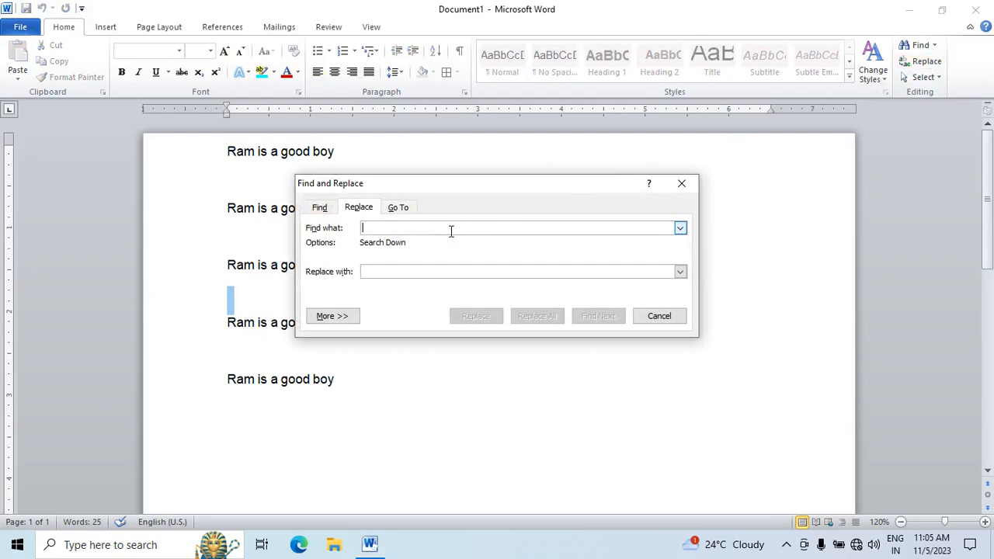
Step: Replace every occurrence of the boy's name with another first name throughout the document, including from the beginning
text(ram)
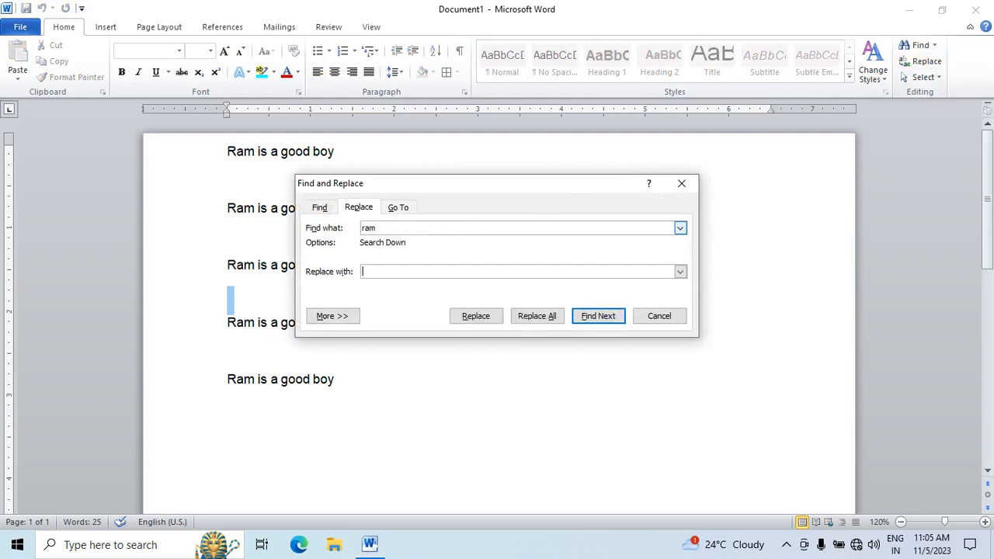
text(shyam)
click(535, 324)
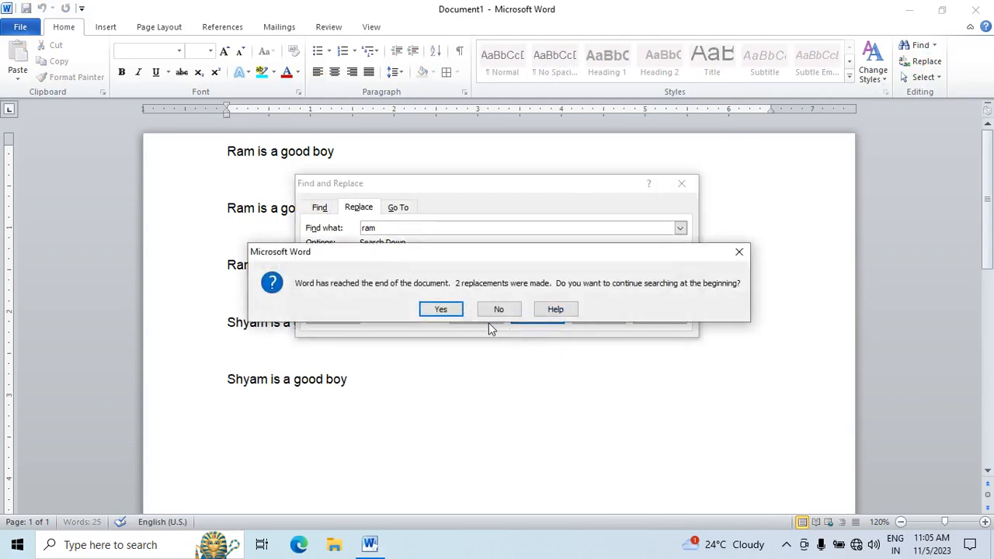
click(446, 308)
click(484, 310)
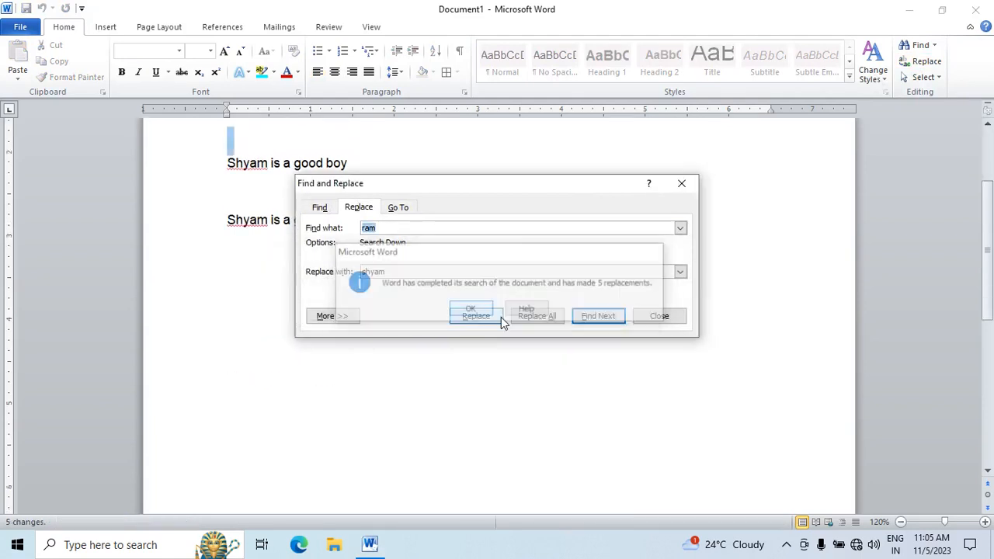
click(682, 184)
scroll(659, 237, up, 1)
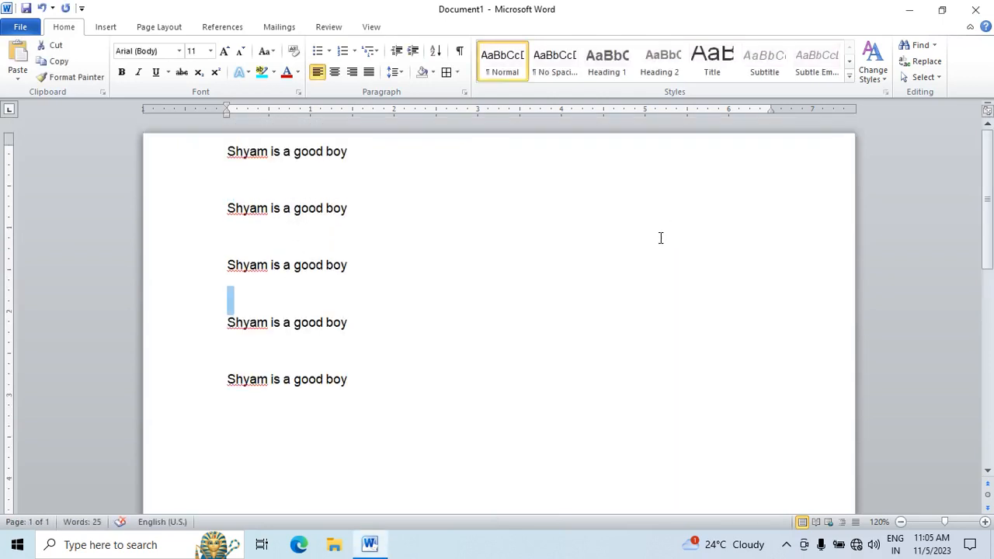
Step: Select all of the text, turn on object selection, and return to normal text editing in the third line
click(923, 77)
click(923, 90)
click(935, 79)
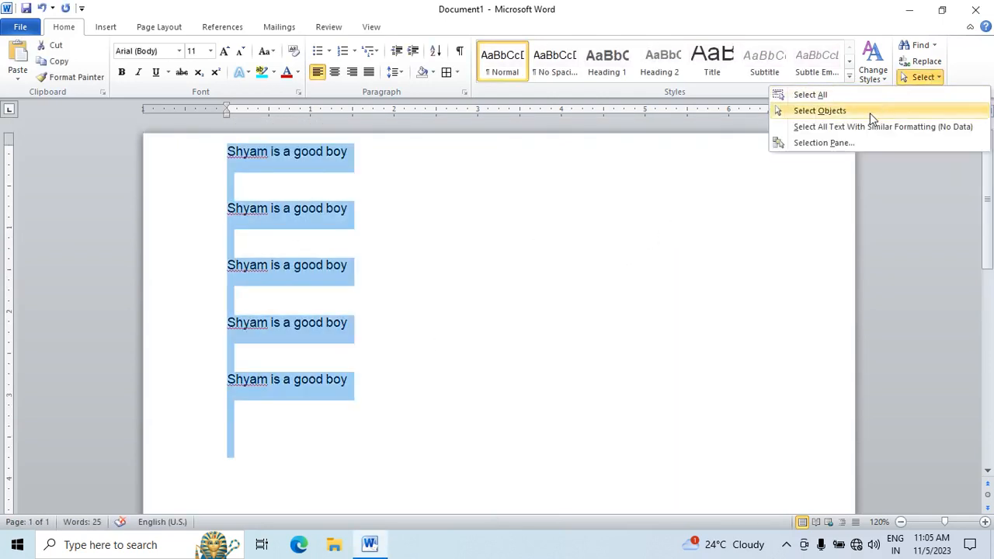
click(870, 114)
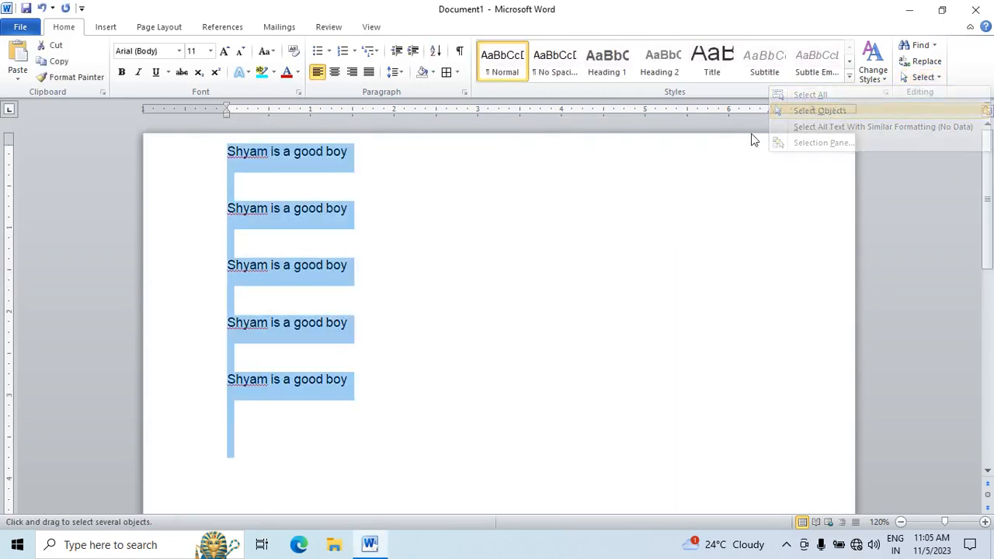
double_click(299, 219)
click(354, 265)
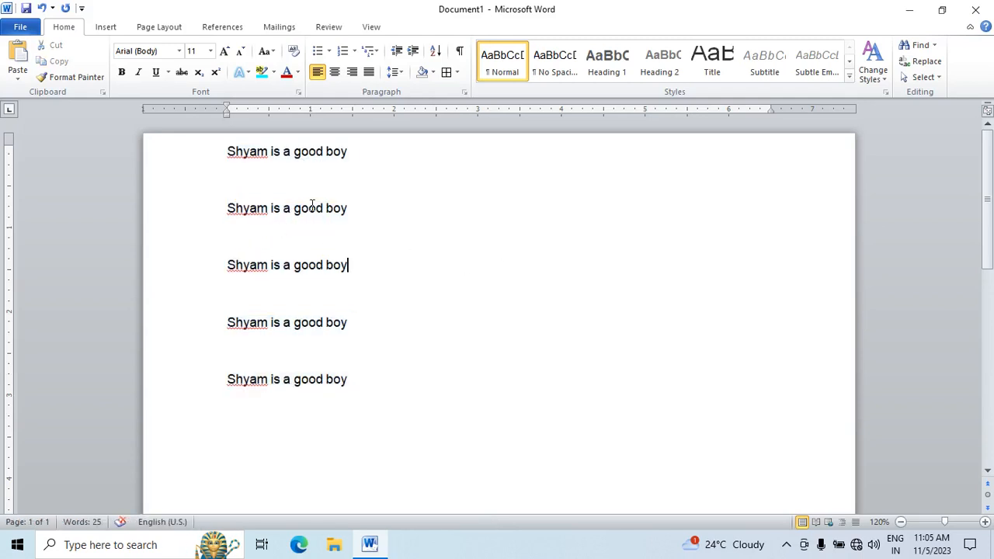
Step: Select the word "good" in the second line, and select the whole first line instead
click(309, 212)
double_click(309, 211)
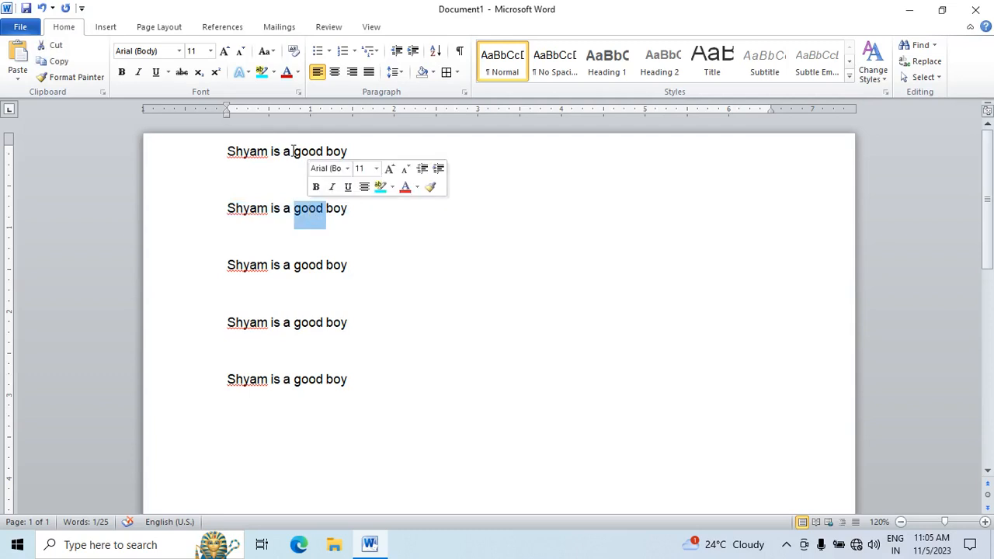
click(255, 151)
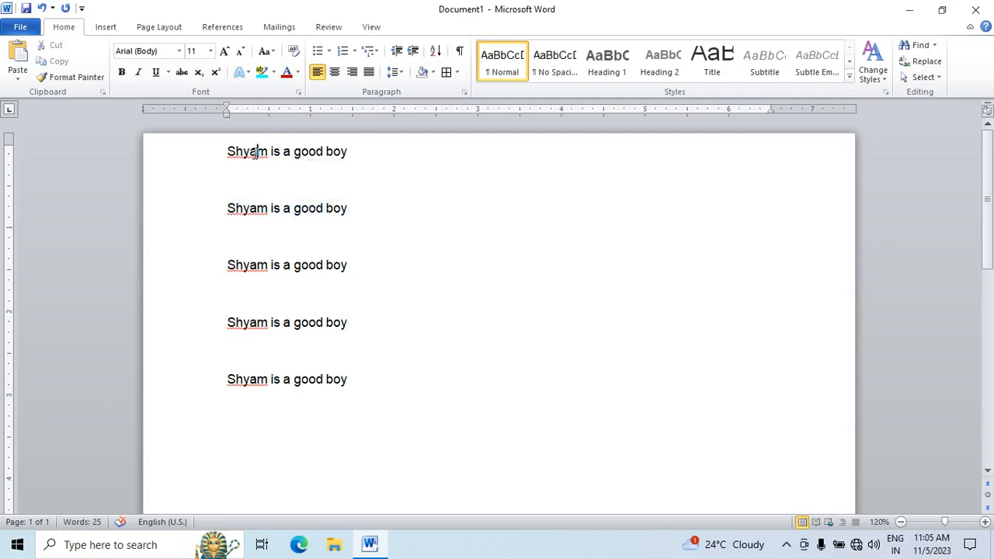
double_click(253, 153)
triple_click(253, 153)
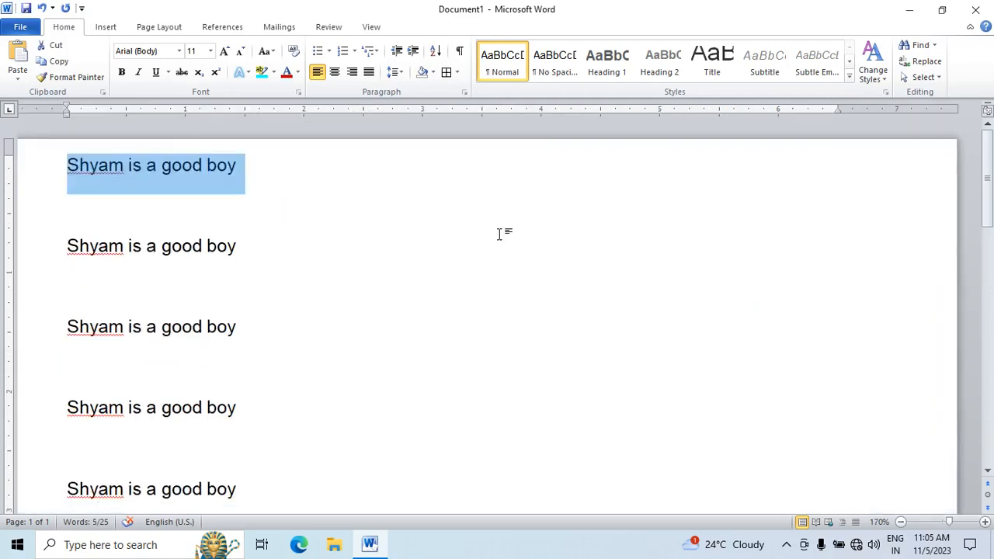
Step: Delete all of the text to leave the document empty
key(ctrl+a)
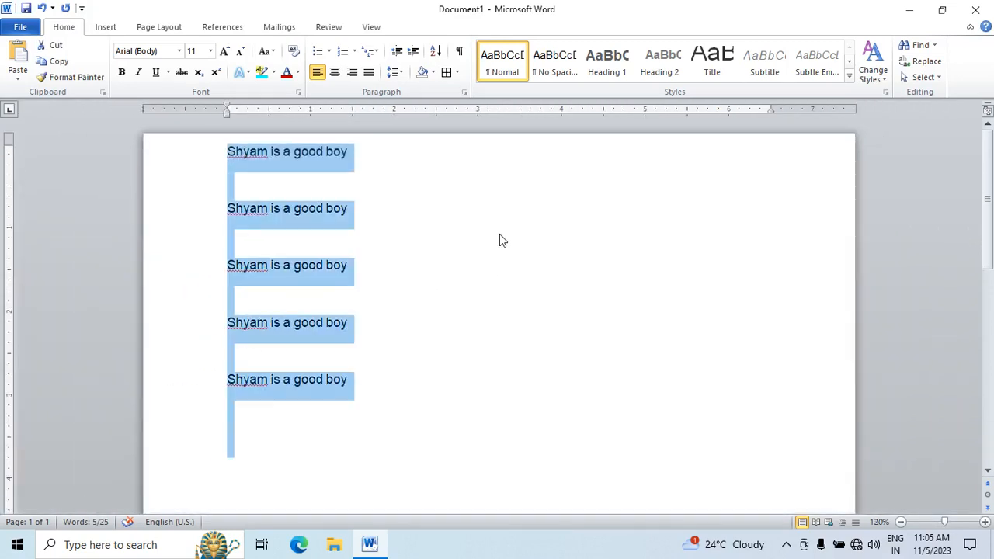
key(Delete)
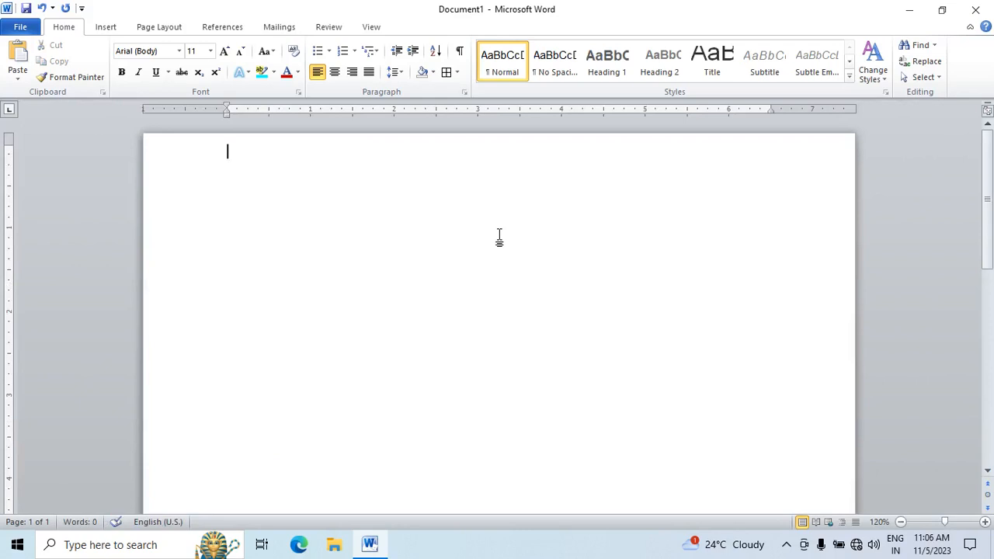